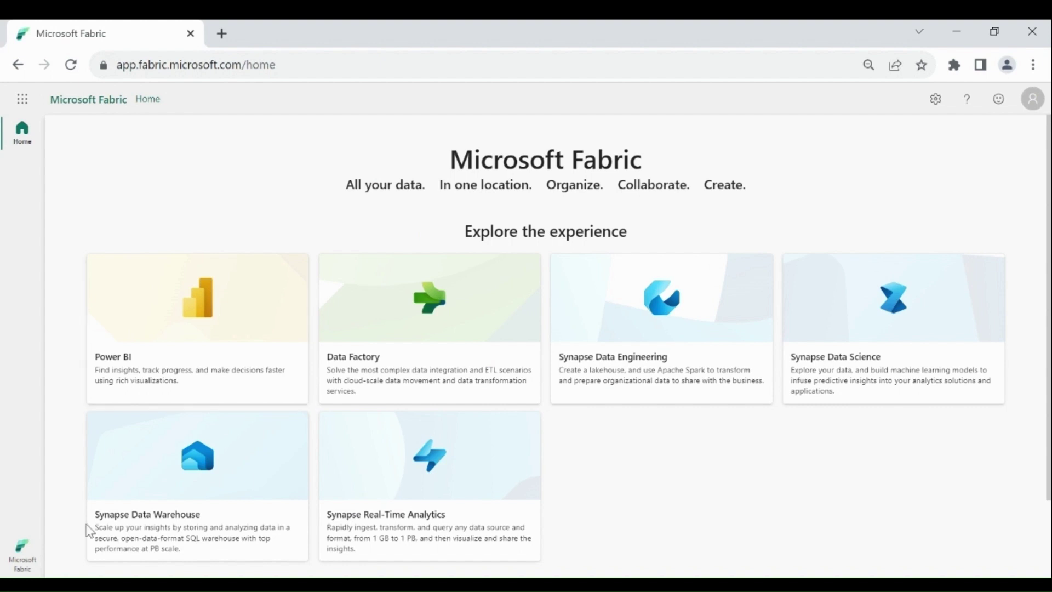
Step: Switch to the Synapse Data Warehouse experience and open the Dataverse Academy workspace
click(37, 556)
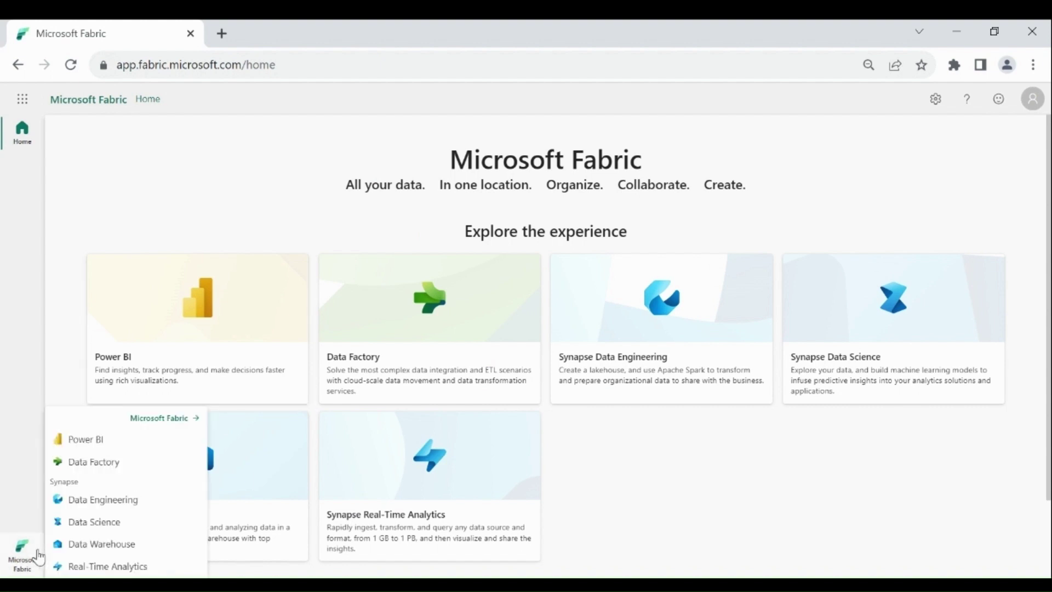
click(79, 545)
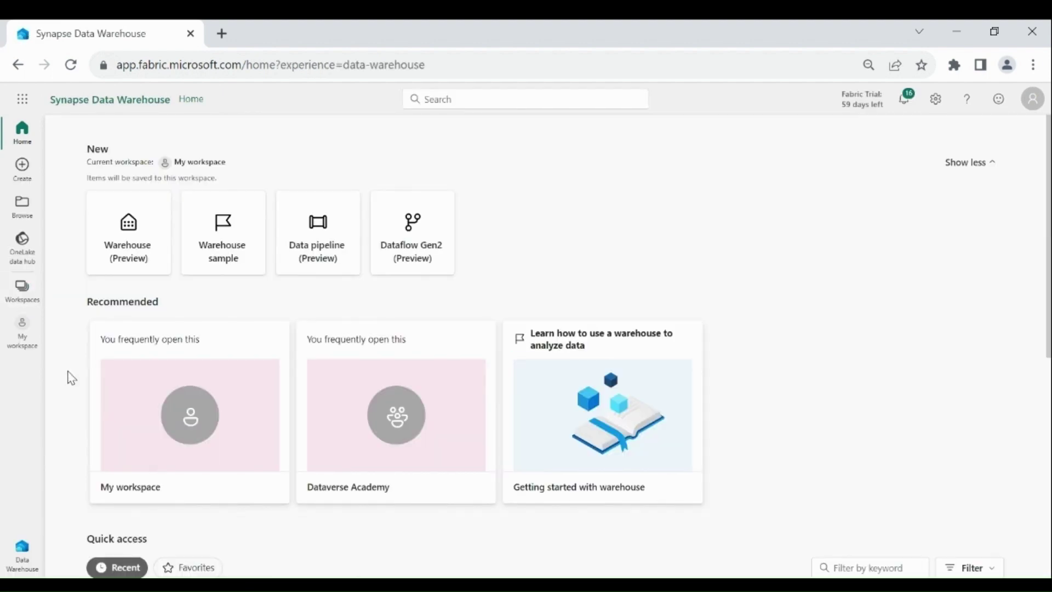
click(30, 306)
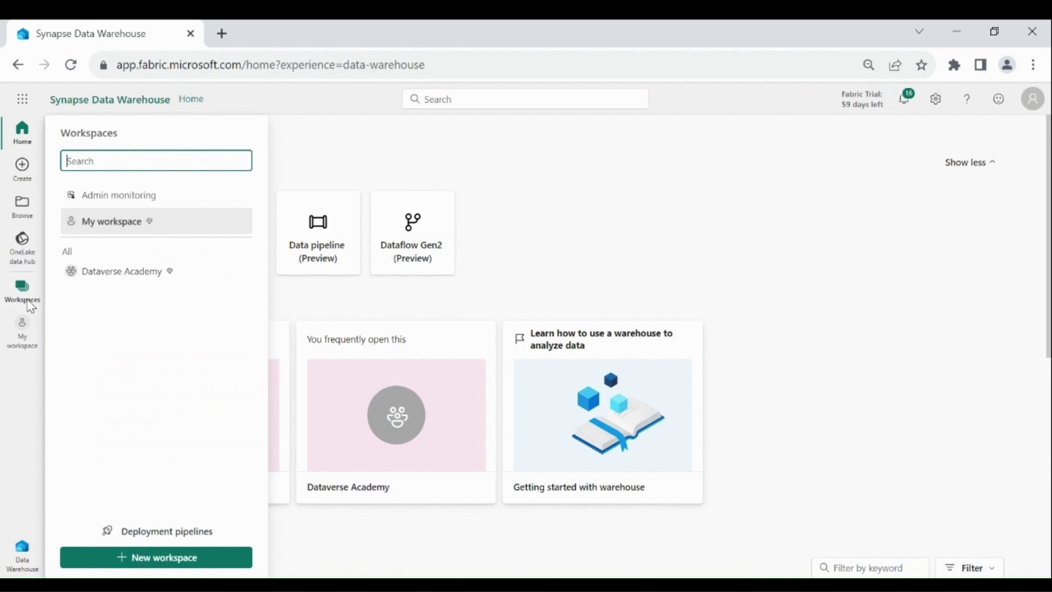
click(128, 282)
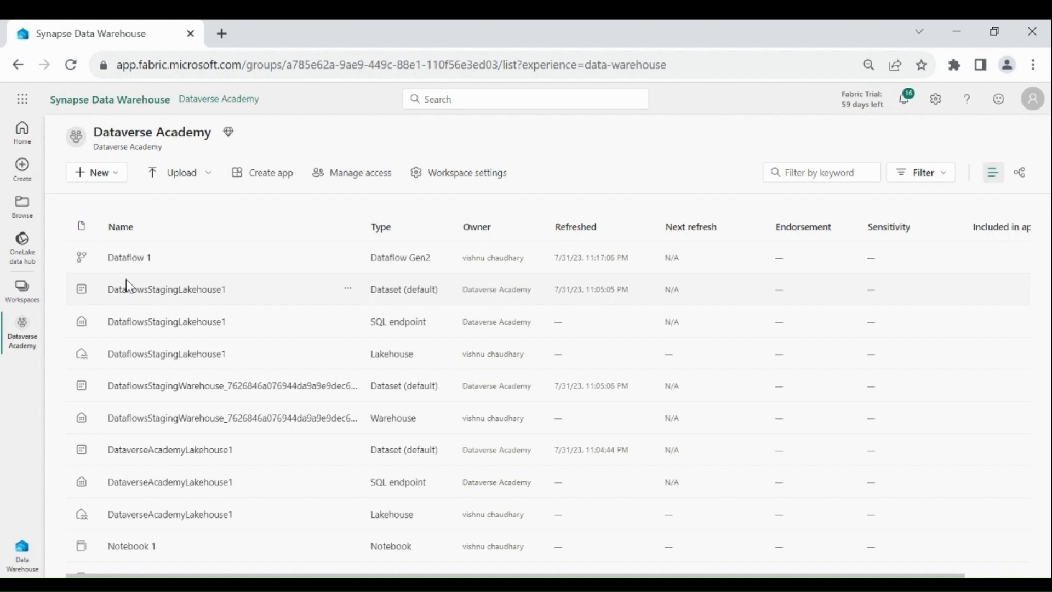
Step: Create a warehouse named dataverseacademywarehouse and expand its Schemas and Security folders
click(113, 181)
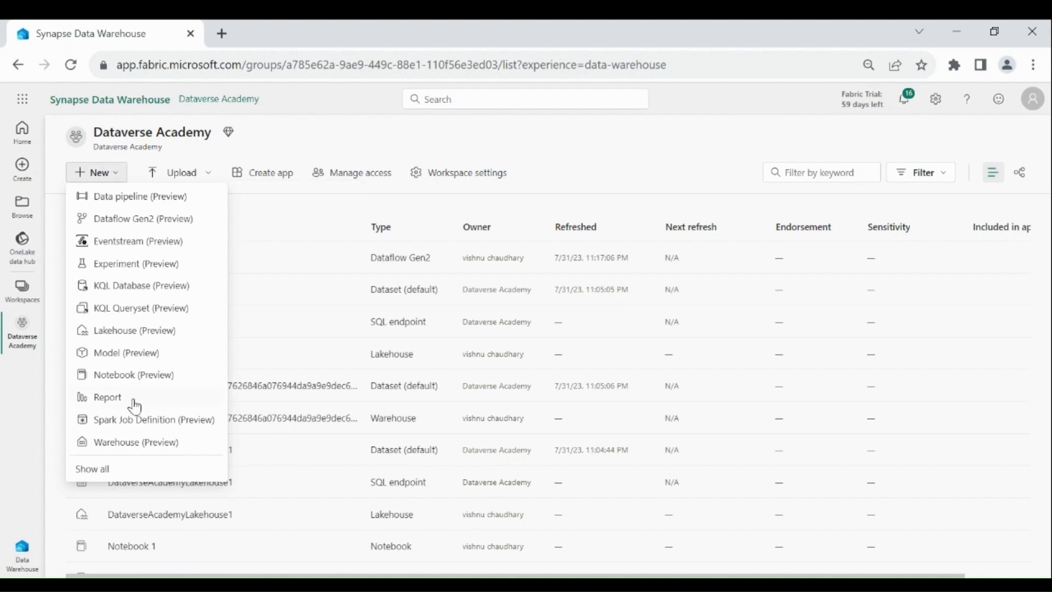
click(134, 443)
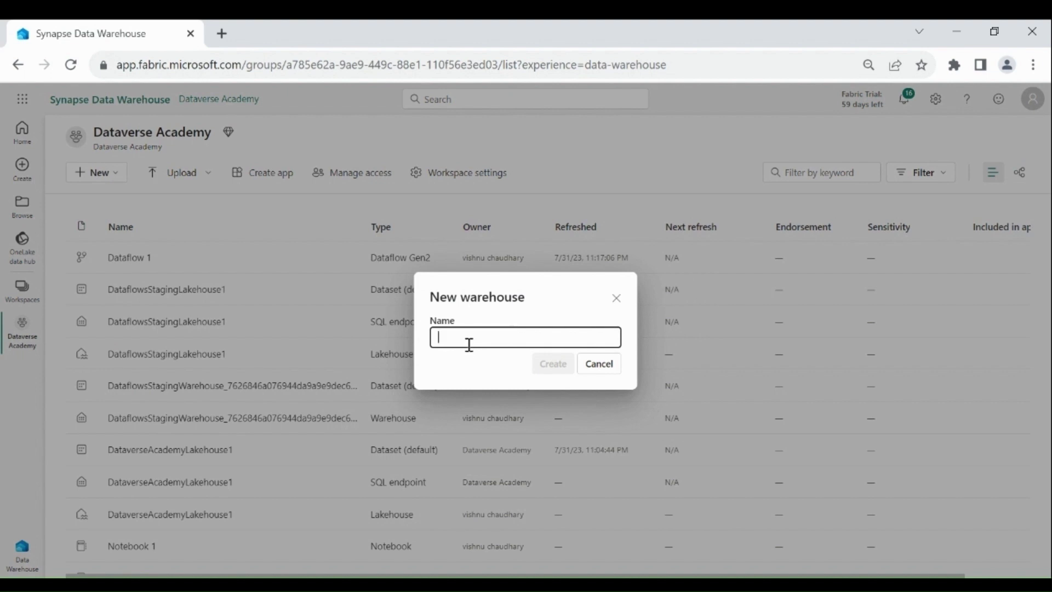
text(dataverseacademywarehouse)
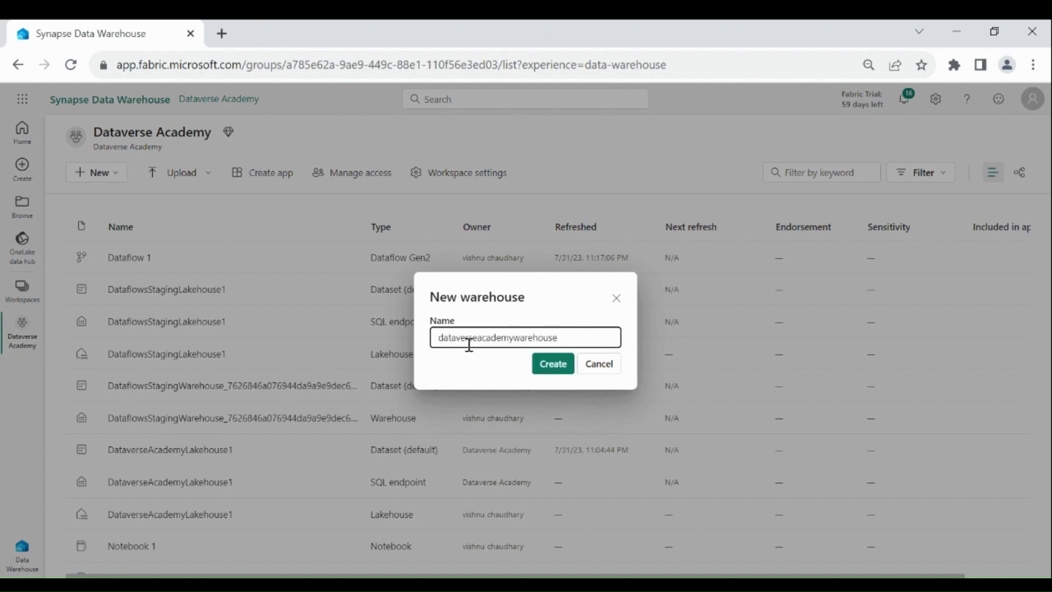
double_click(469, 344)
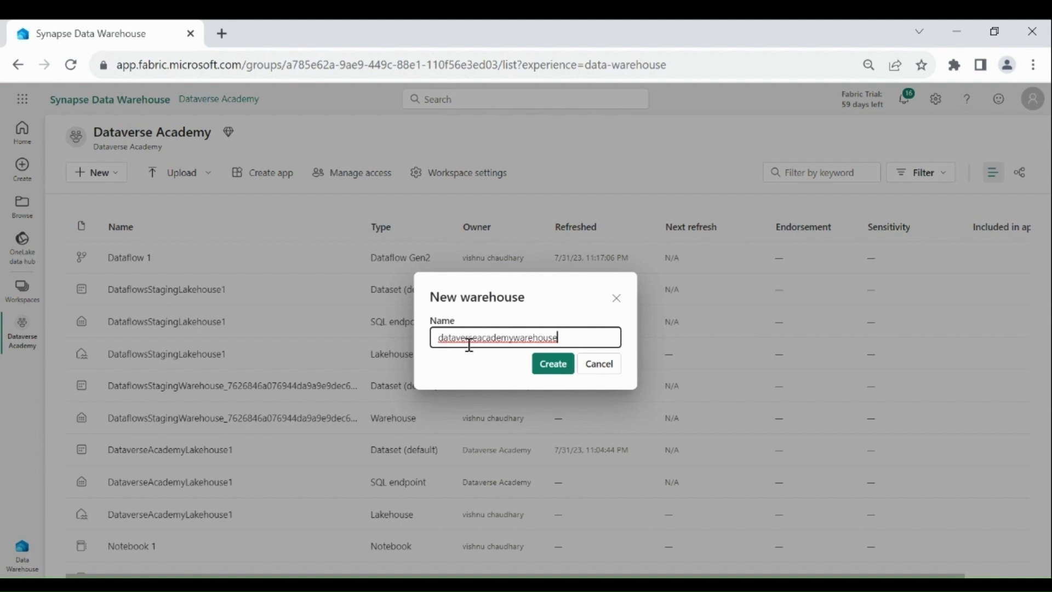
click(547, 373)
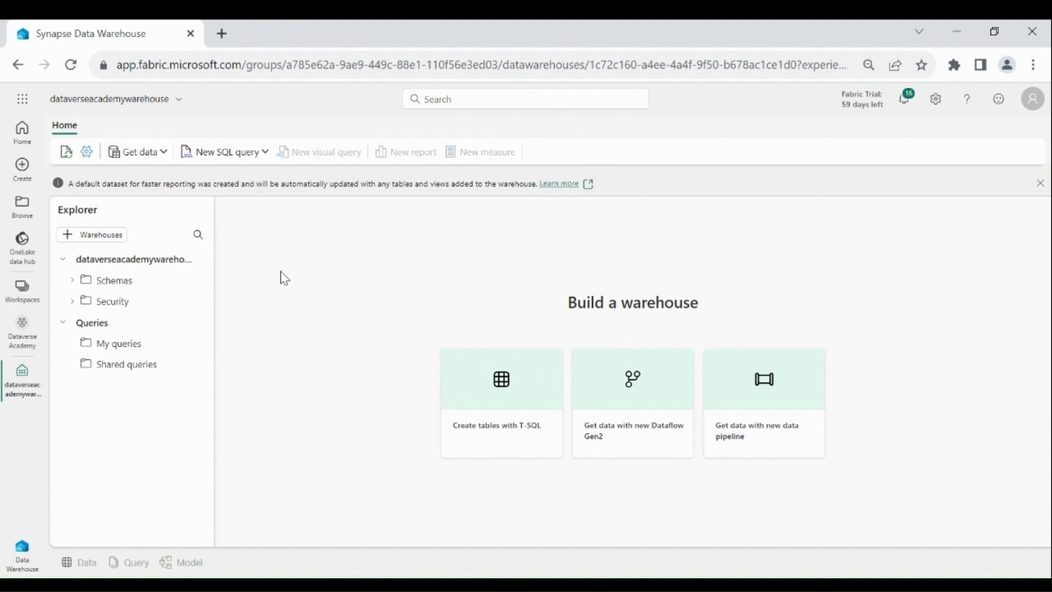
click(75, 286)
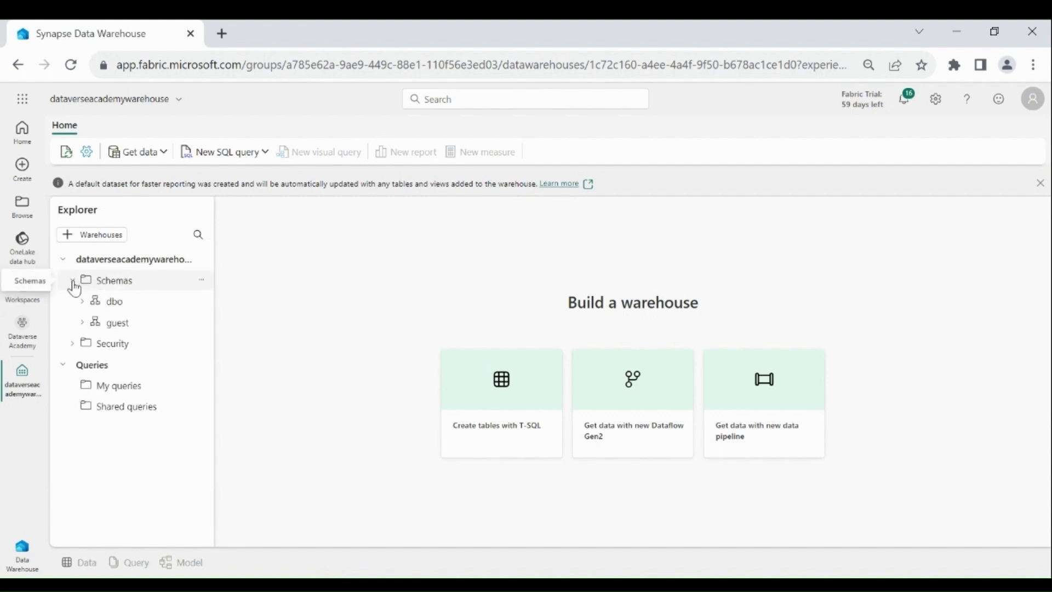
click(73, 344)
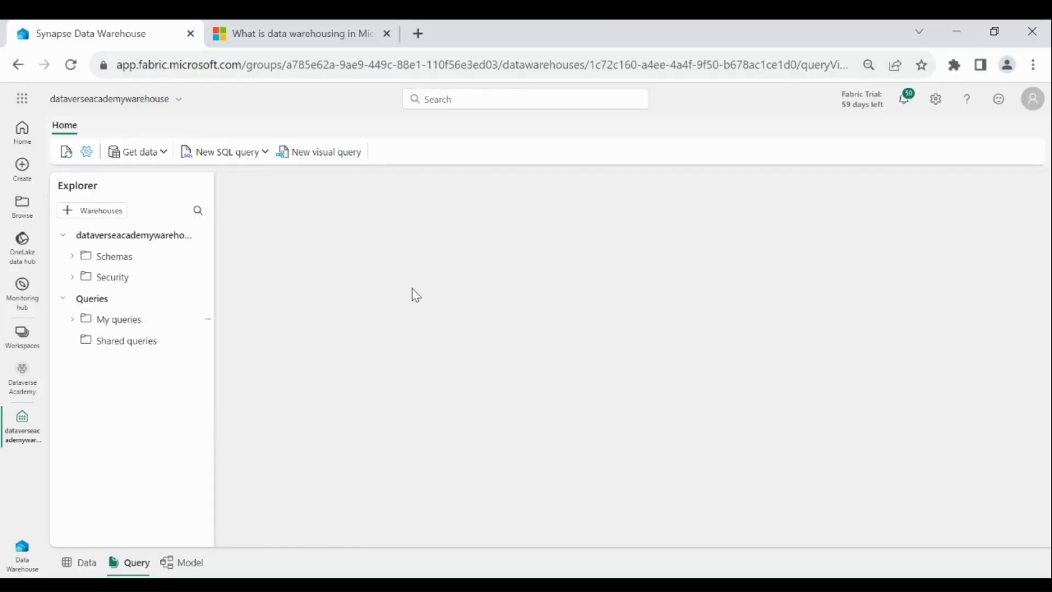
Step: Create a data pipeline named pl_load_datawarehouse for the warehouse and cancel the copy data assistant
click(156, 157)
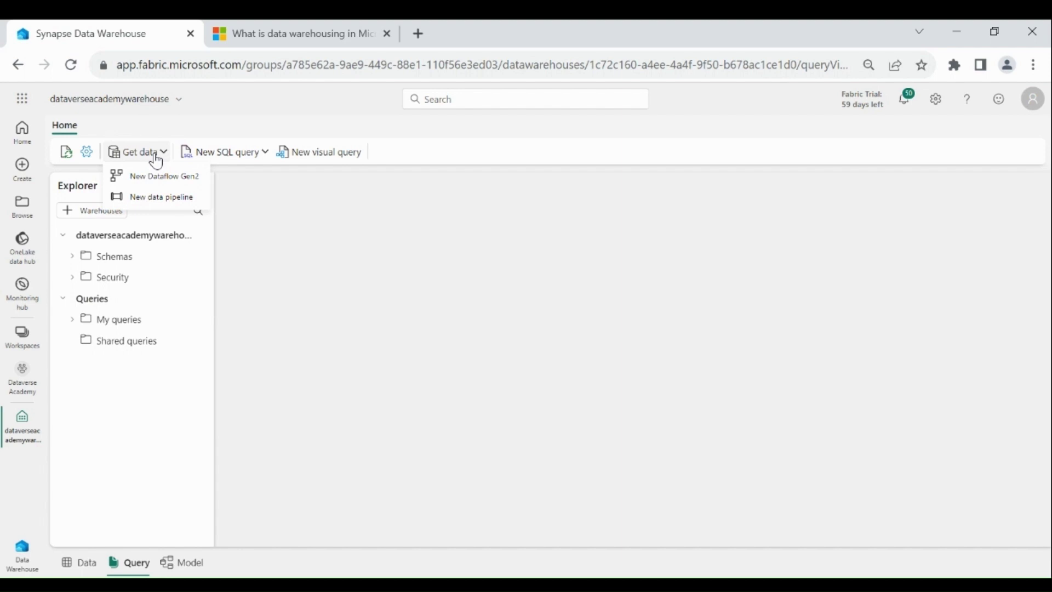
click(160, 198)
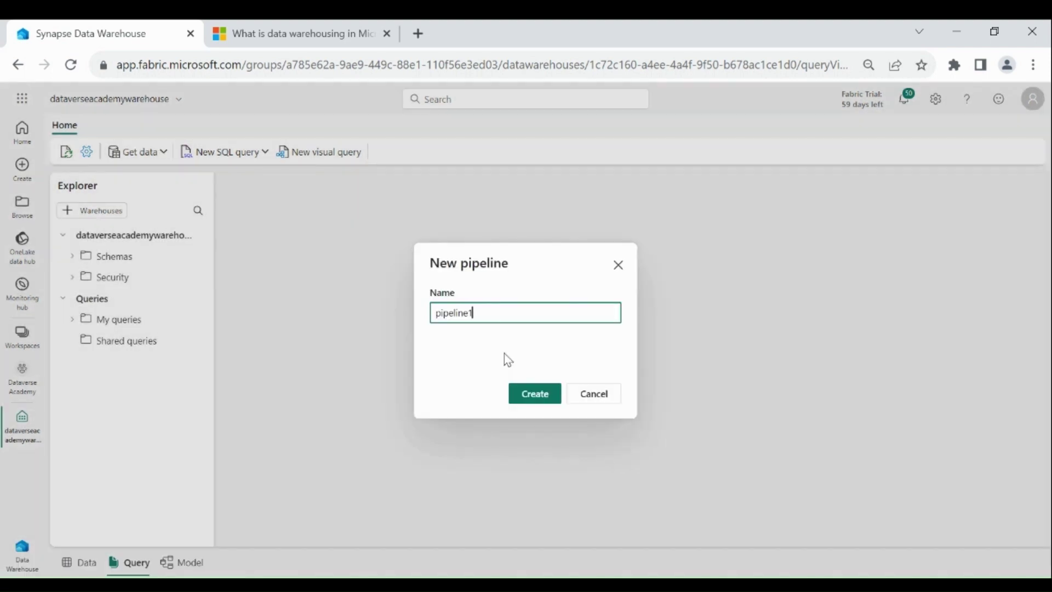
key(ctrl+a)
text(pl_load_datawarehouse)
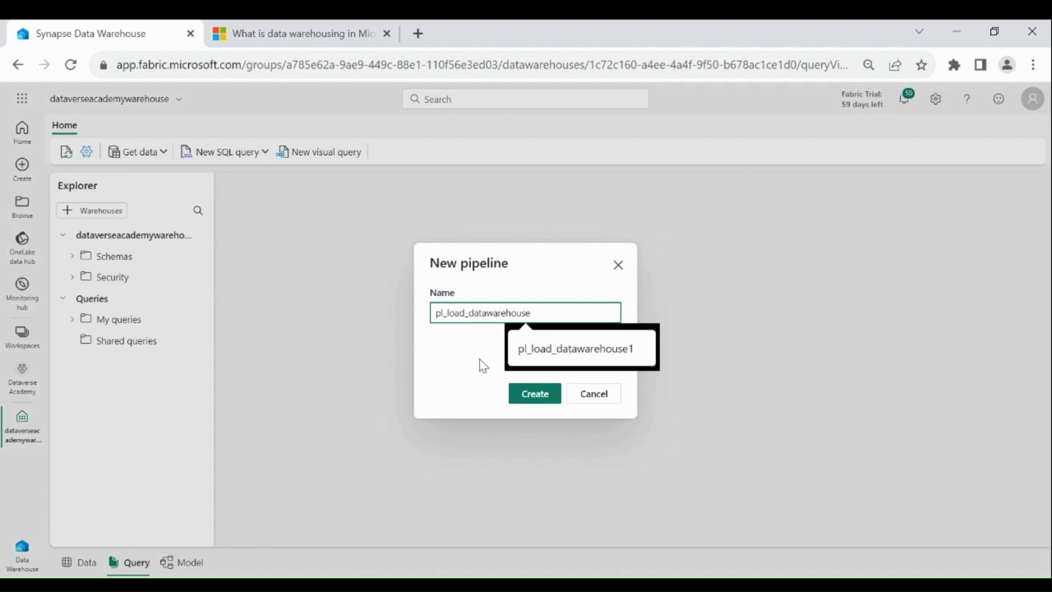
click(479, 360)
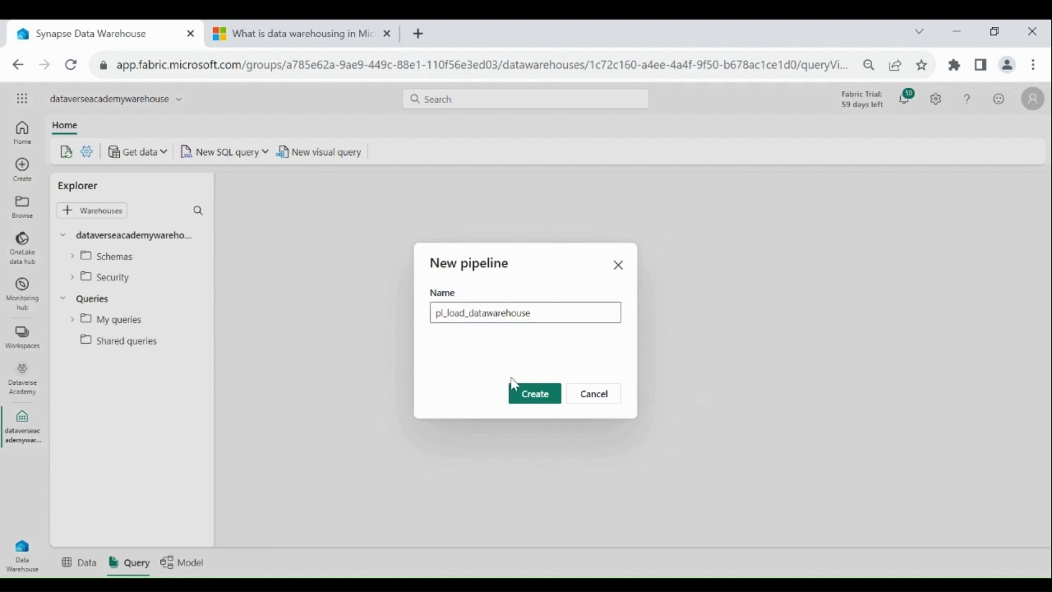
click(536, 393)
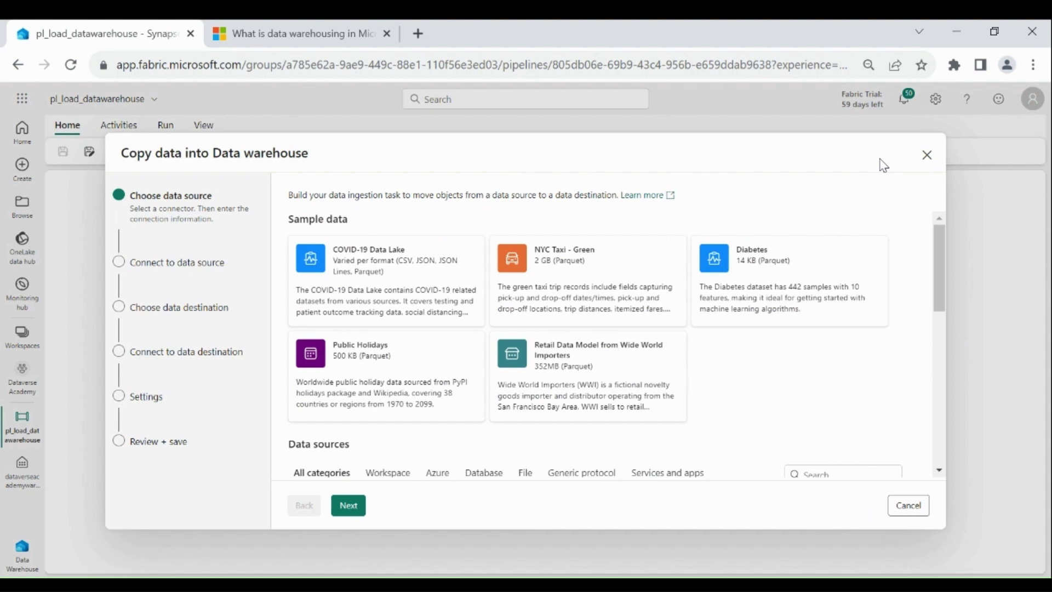
click(927, 156)
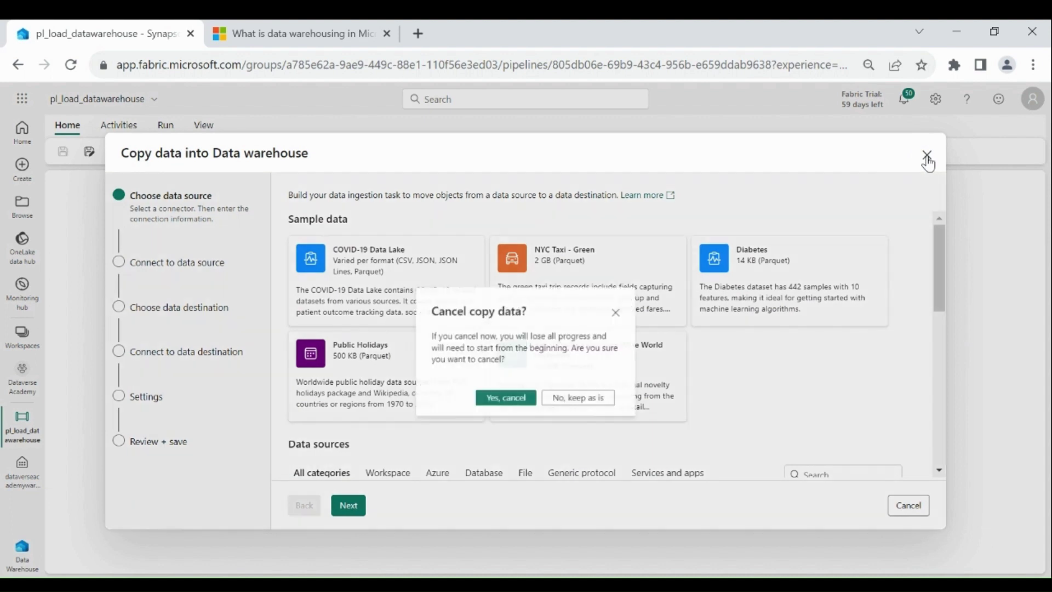
click(500, 403)
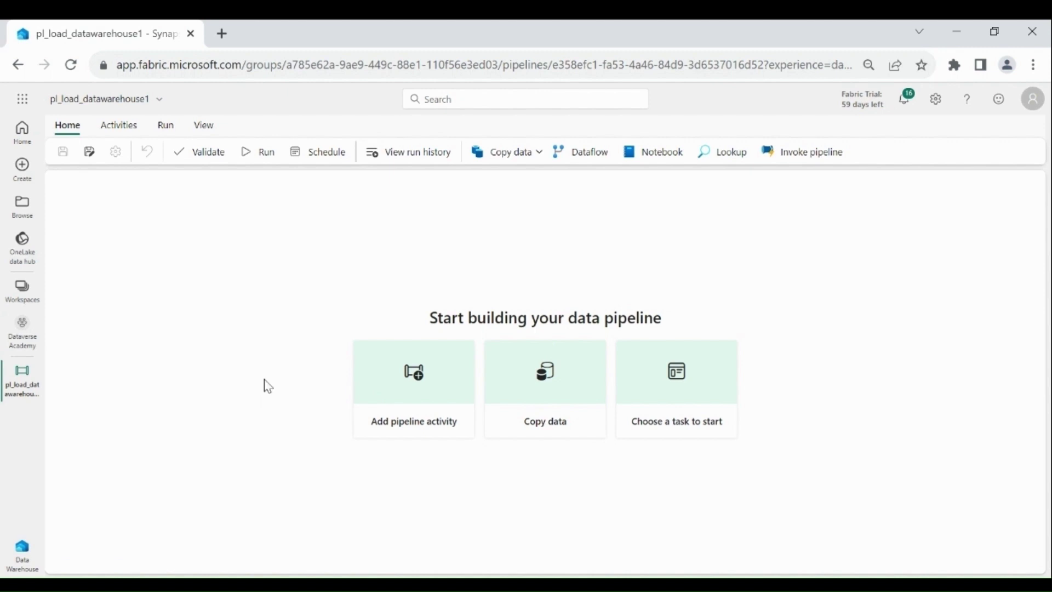
Step: Add a Copy data activity named Copy_data_from_blob_warehouse, described as "we are loading the data of world wide importers from blob storage to data warehouse"
click(422, 383)
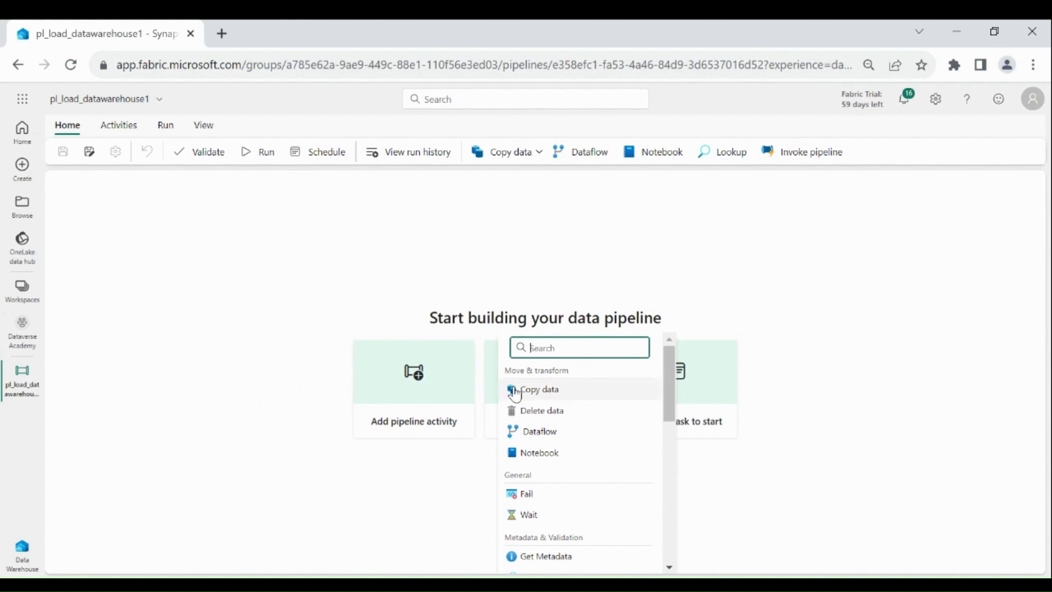
click(546, 395)
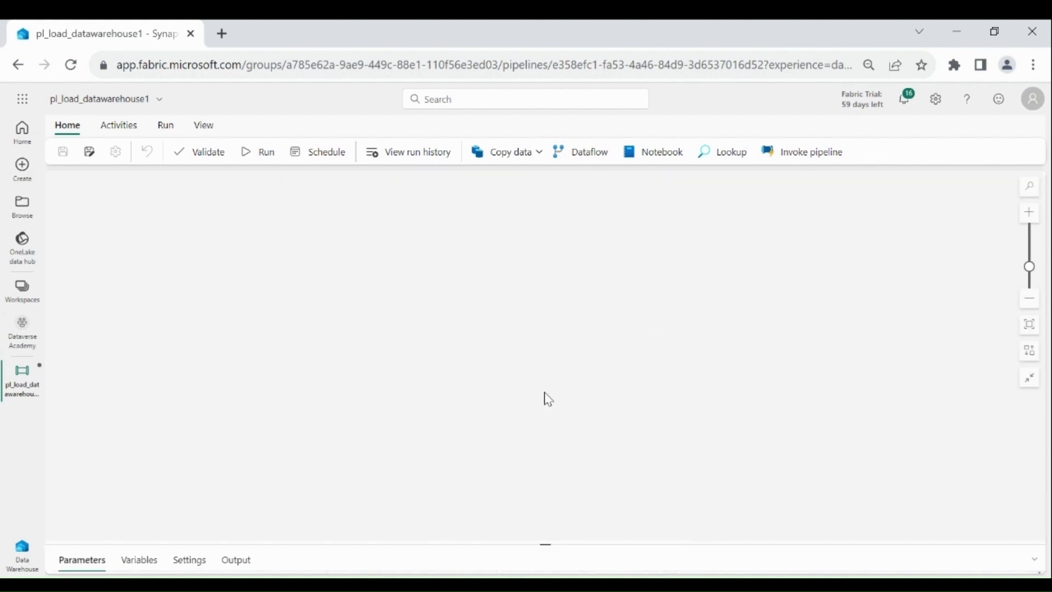
click(290, 418)
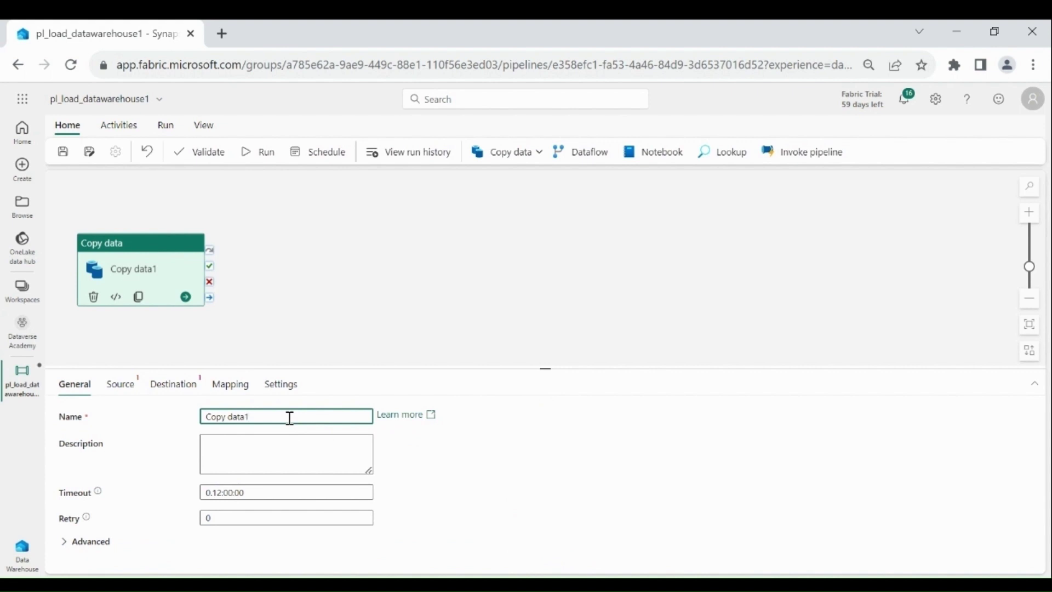
key(ctrl+a)
text(Copy_data_from_blob_warehouse)
click(285, 446)
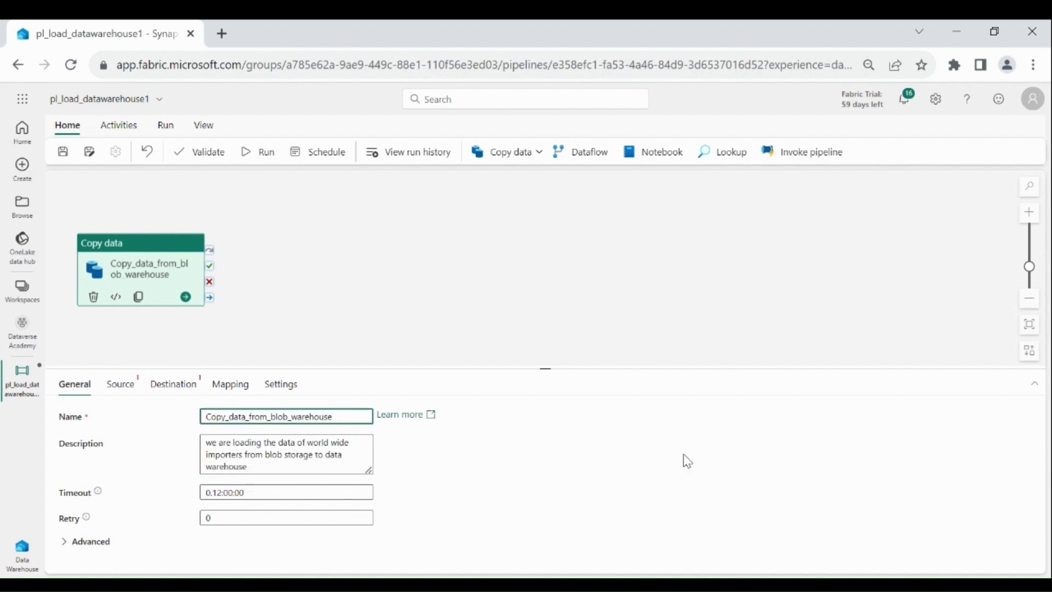
Step: Set the copy activity's timeout to 0.1:00:00 and its retry count to 2
drag(525, 367, 525, 320)
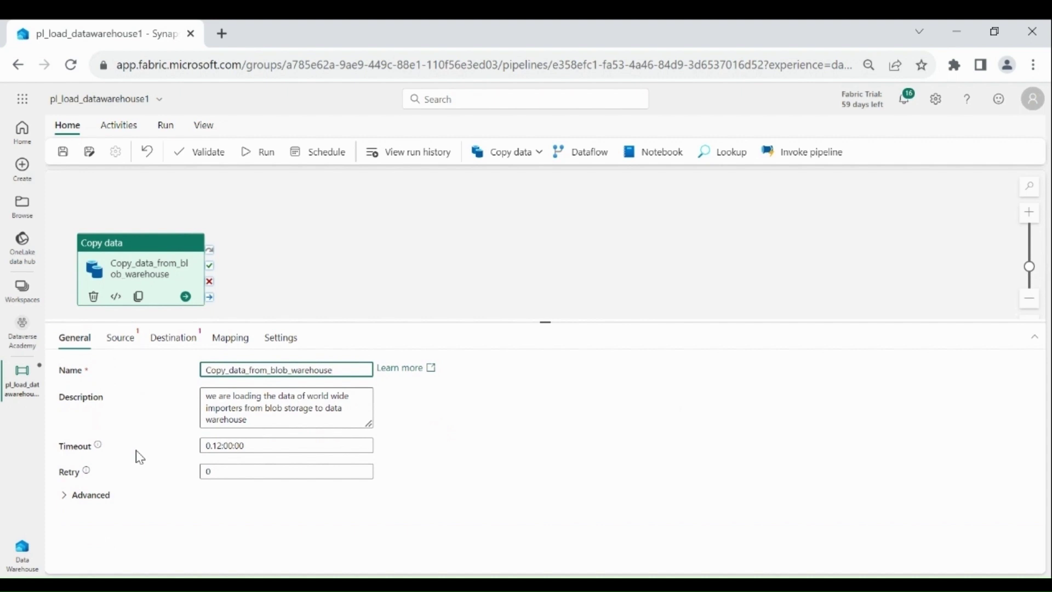
click(222, 446)
click(223, 471)
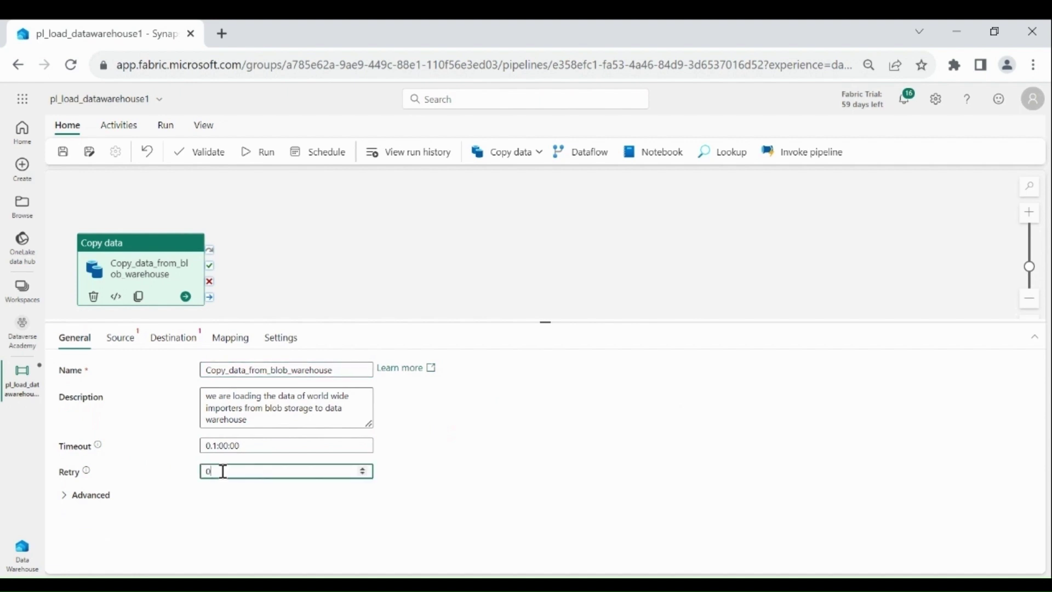
key(BackSpace)
text(2)
click(148, 444)
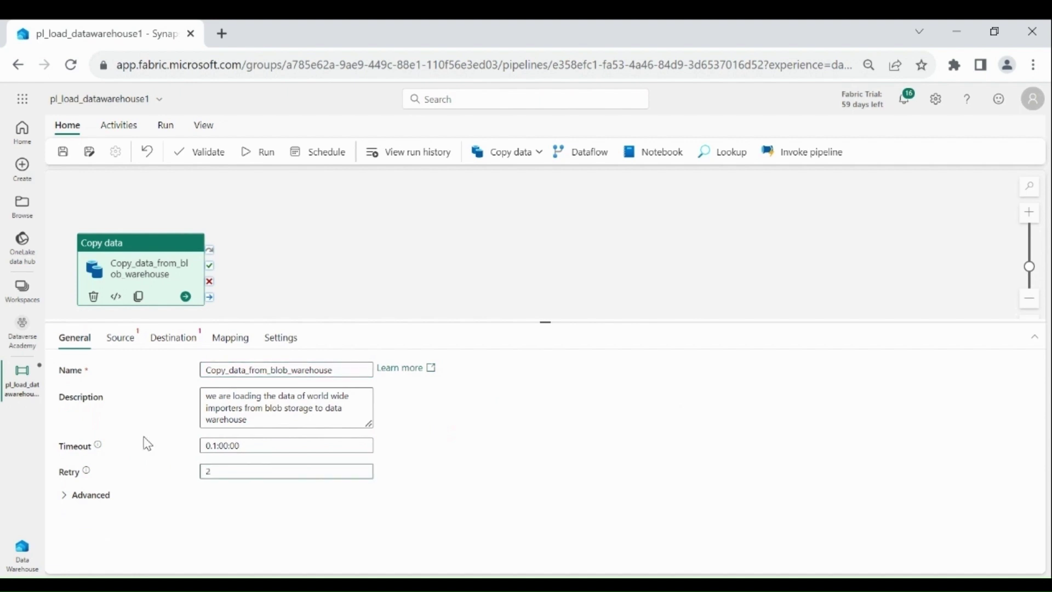
Step: Set the copy activity's advanced retry interval to 15 seconds, and toggle secure output on and off again
click(101, 496)
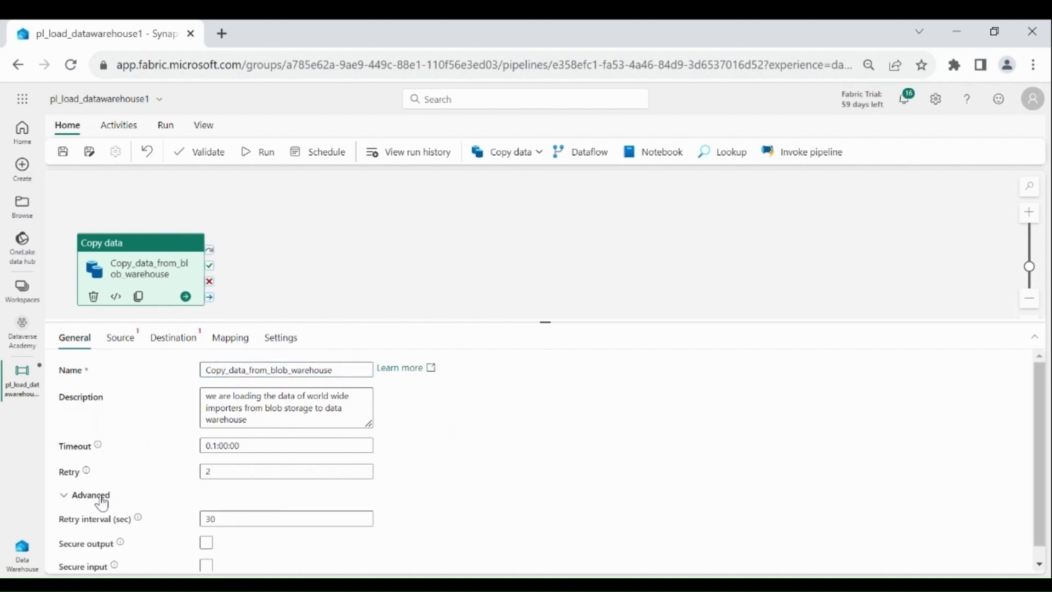
scroll(117, 514, down, 1)
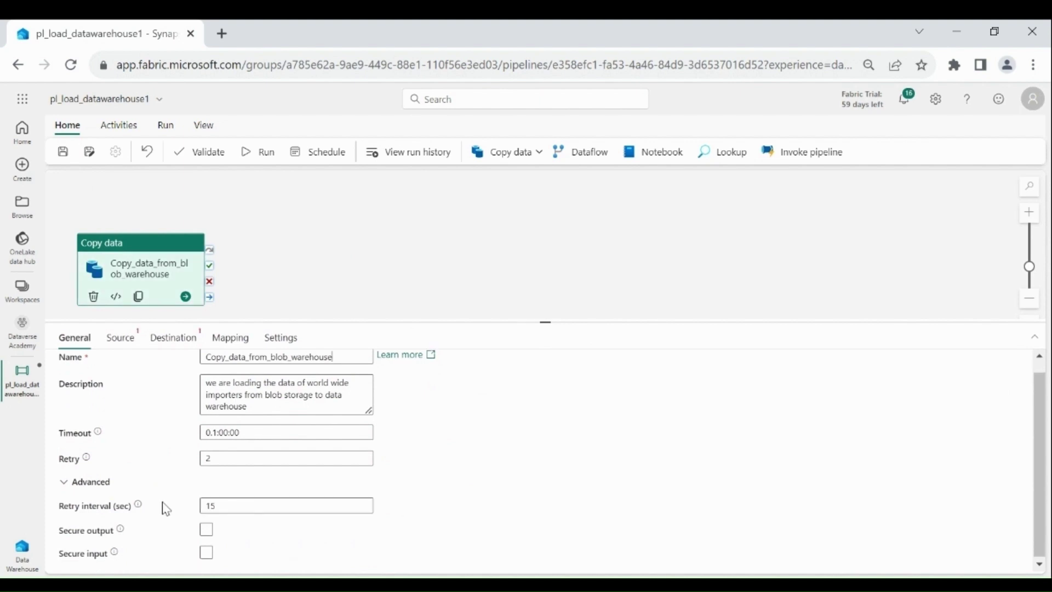
click(206, 532)
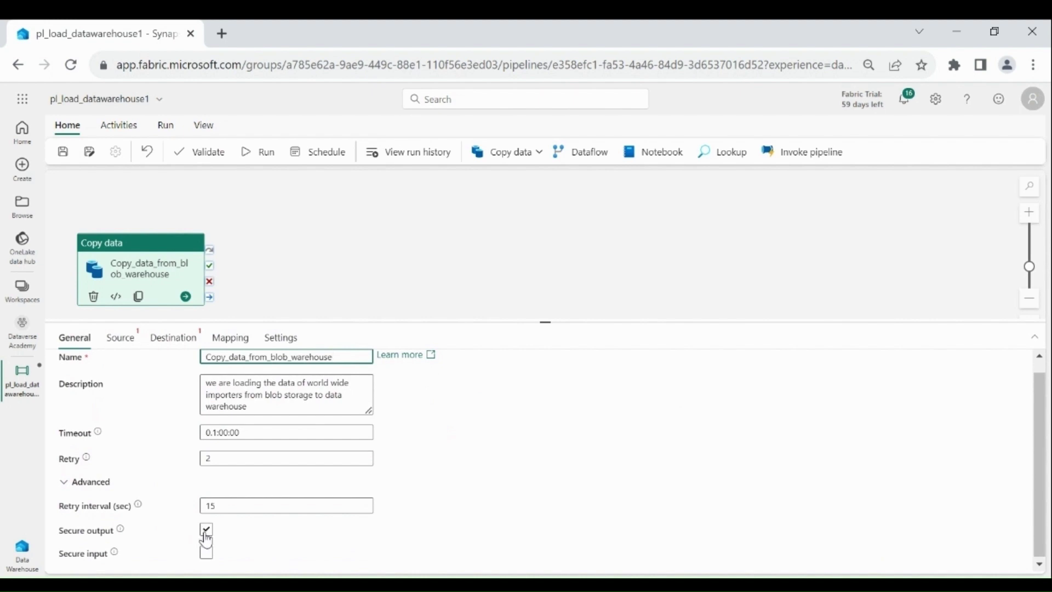
click(206, 530)
Step: Start a new Azure Blob Storage connection for the copy activity's external data source
click(127, 336)
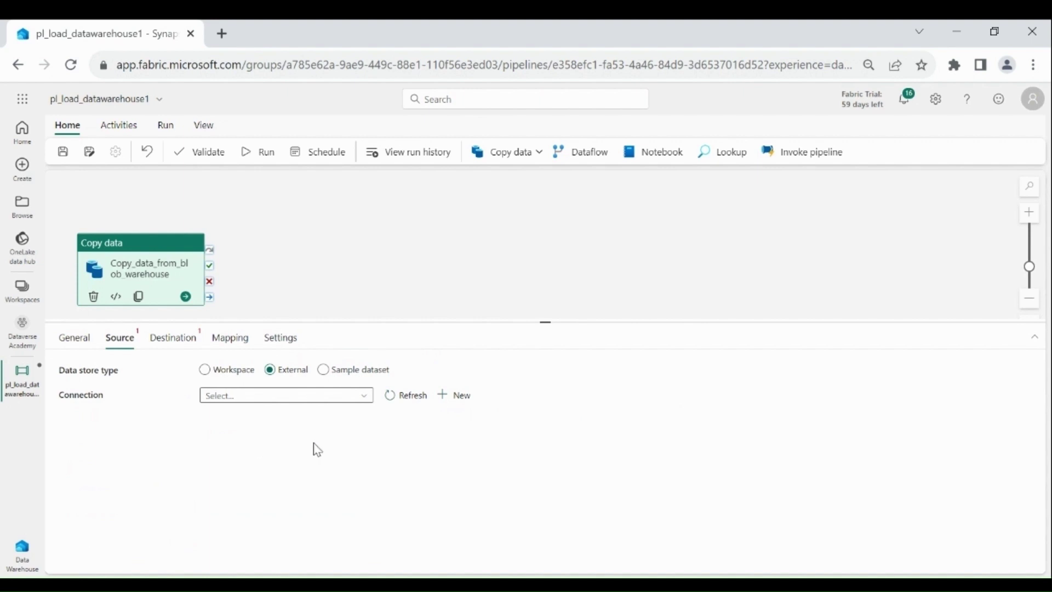
click(453, 402)
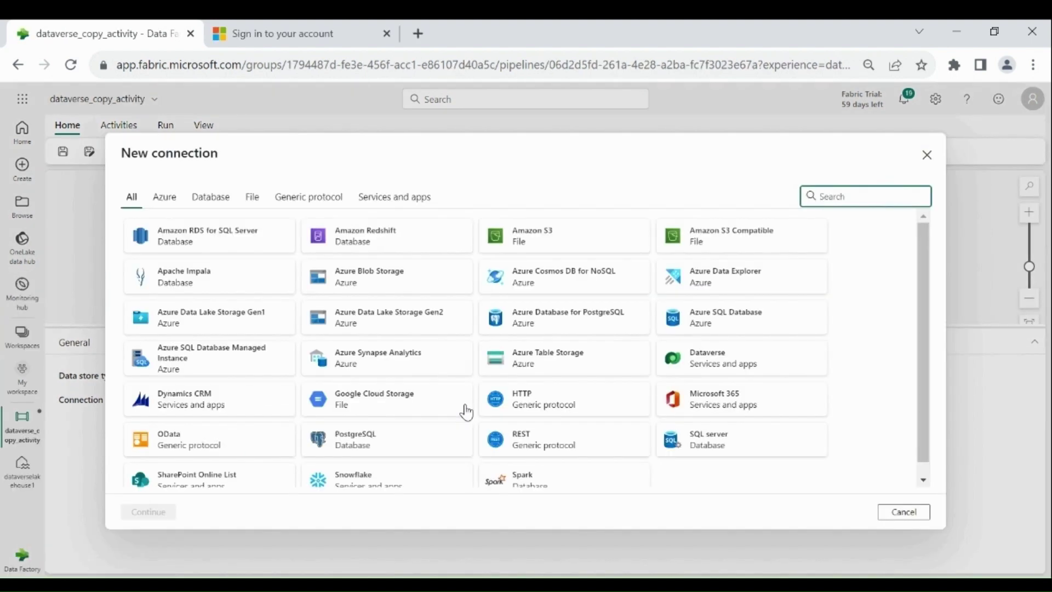
click(405, 291)
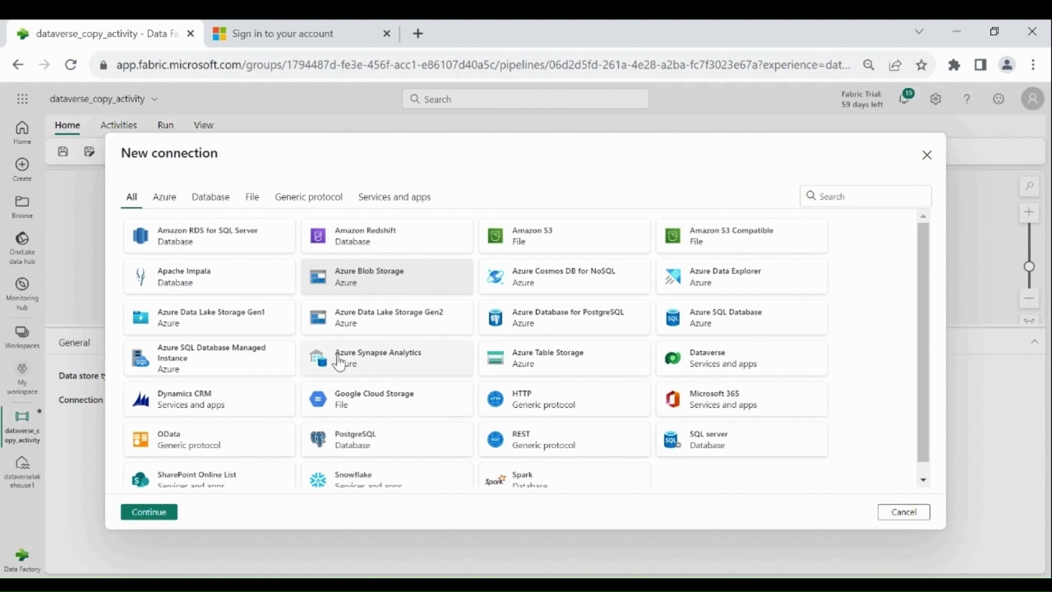
click(164, 513)
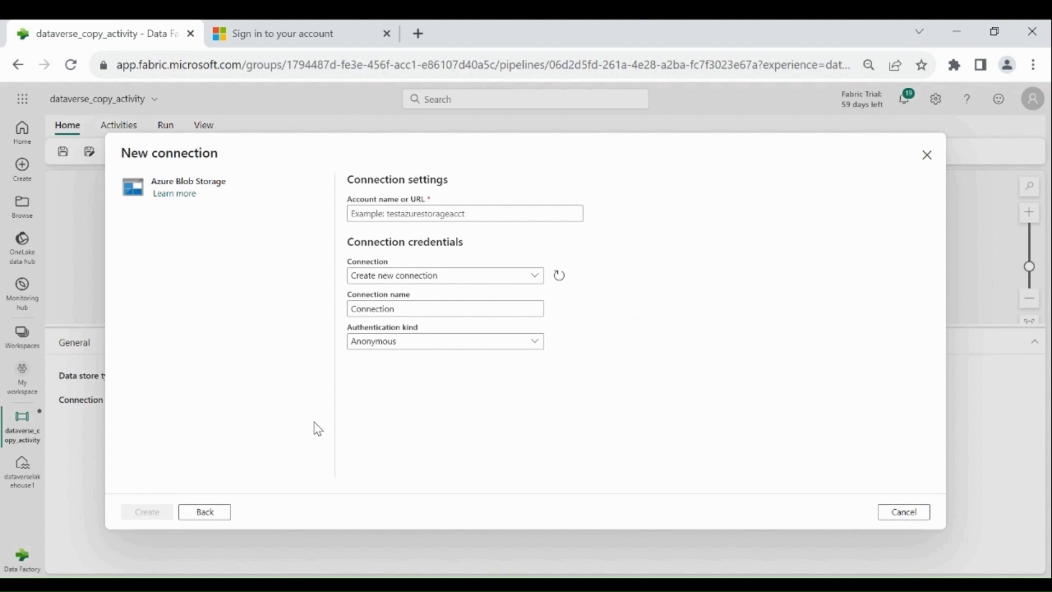
click(575, 213)
text(https://azuresynapsestorage.blob.core.windows.net/sampledata/)
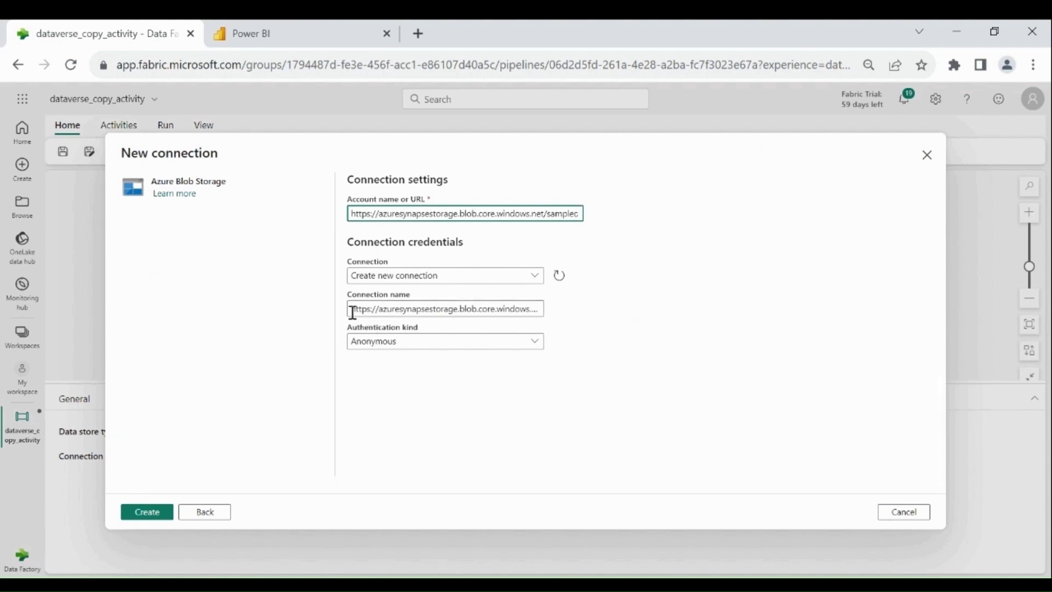
drag(352, 311, 646, 301)
key(BackSpace)
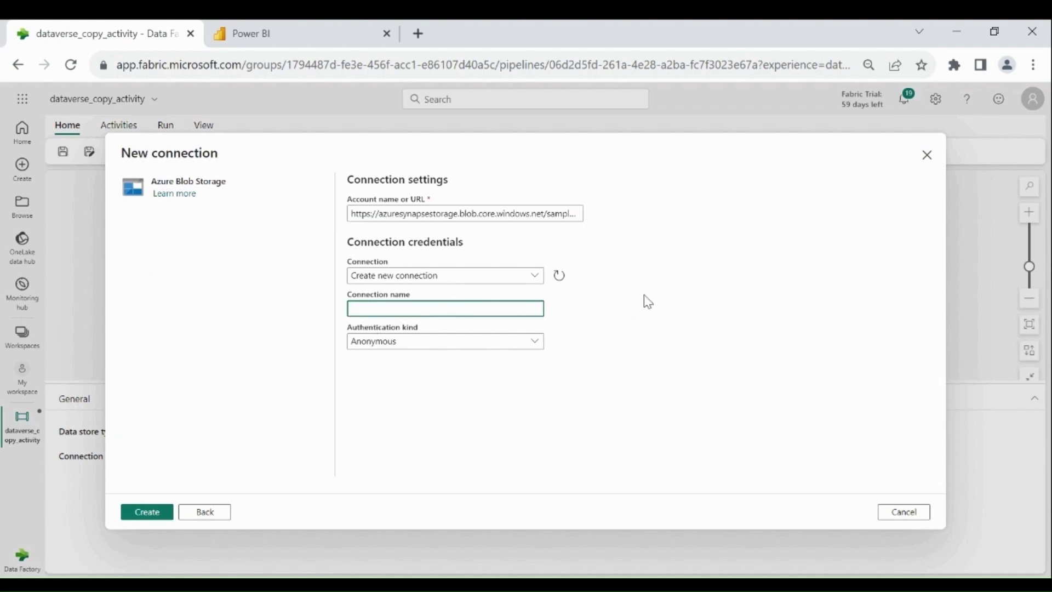
text(wwisampledata)
click(162, 513)
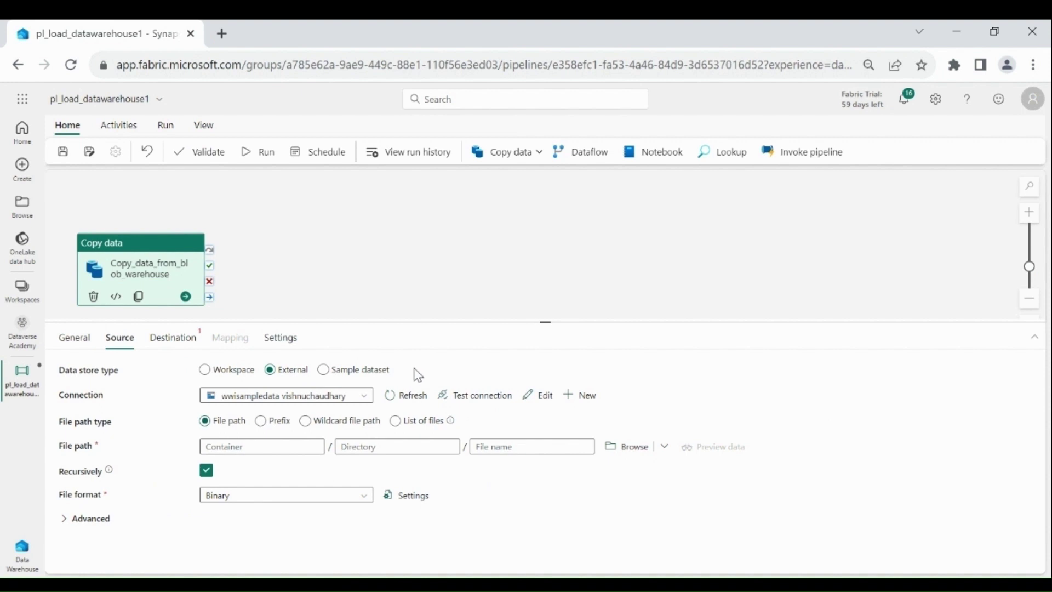
Step: Test the source connection and set its file path to container sampledata, directory WideWorldImportersDW/tables and file dimension_customer.parquet
click(459, 400)
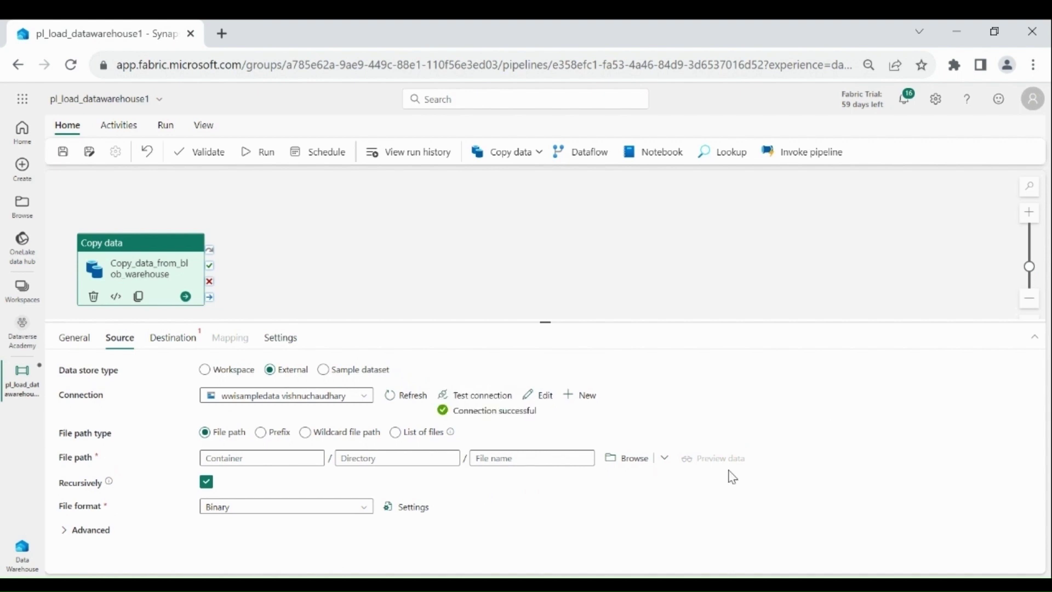
key(Tab)
click(258, 458)
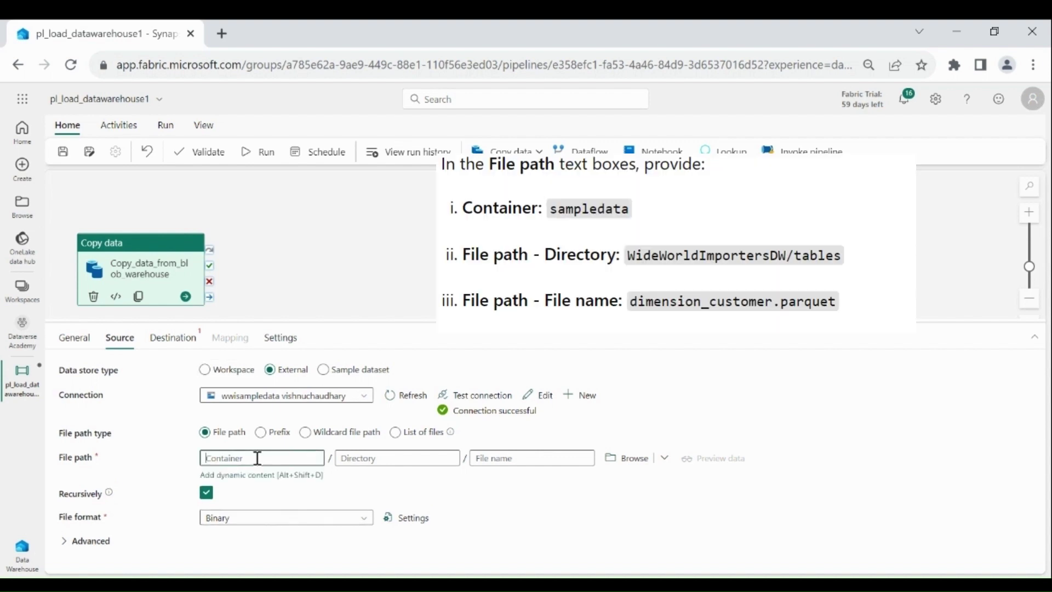
text(sampledata)
click(344, 456)
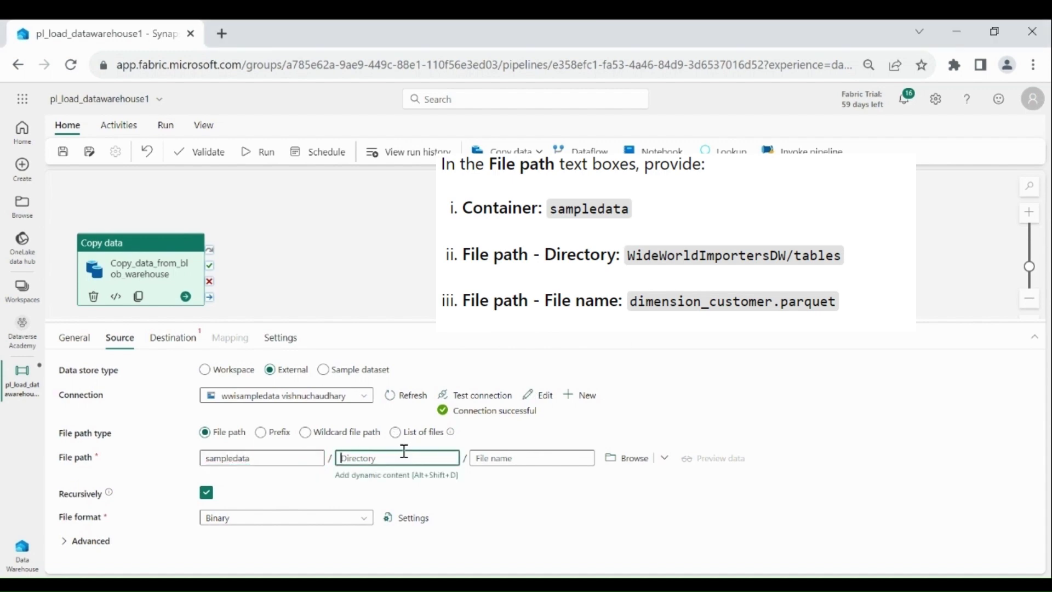
text(WideWorldImportersDW/tables)
click(523, 457)
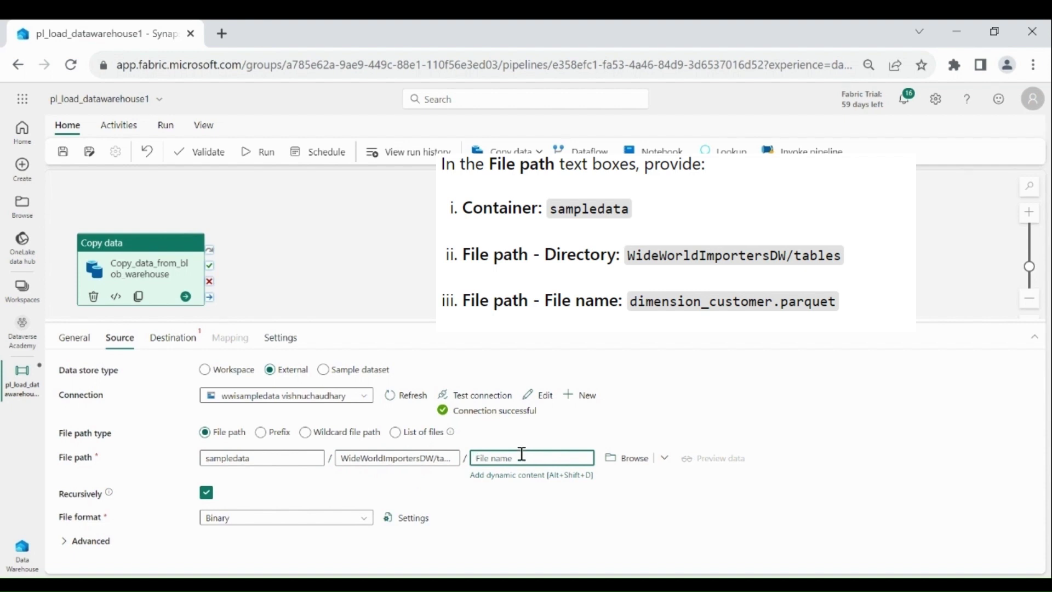
text(dimension_customer.parquet)
click(698, 401)
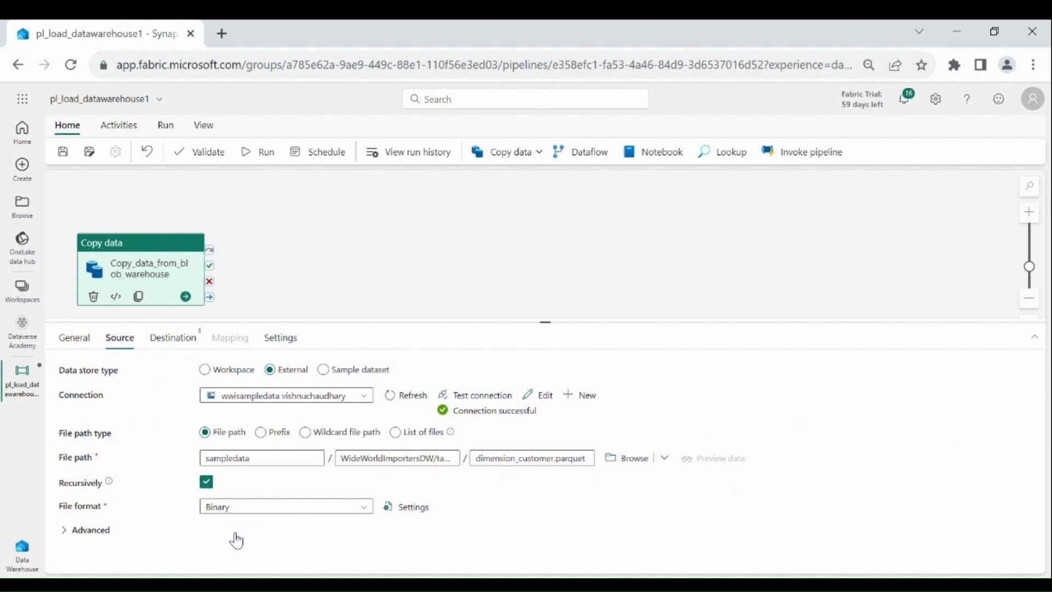
Step: Set the copy activity's source file format to Parquet
click(264, 506)
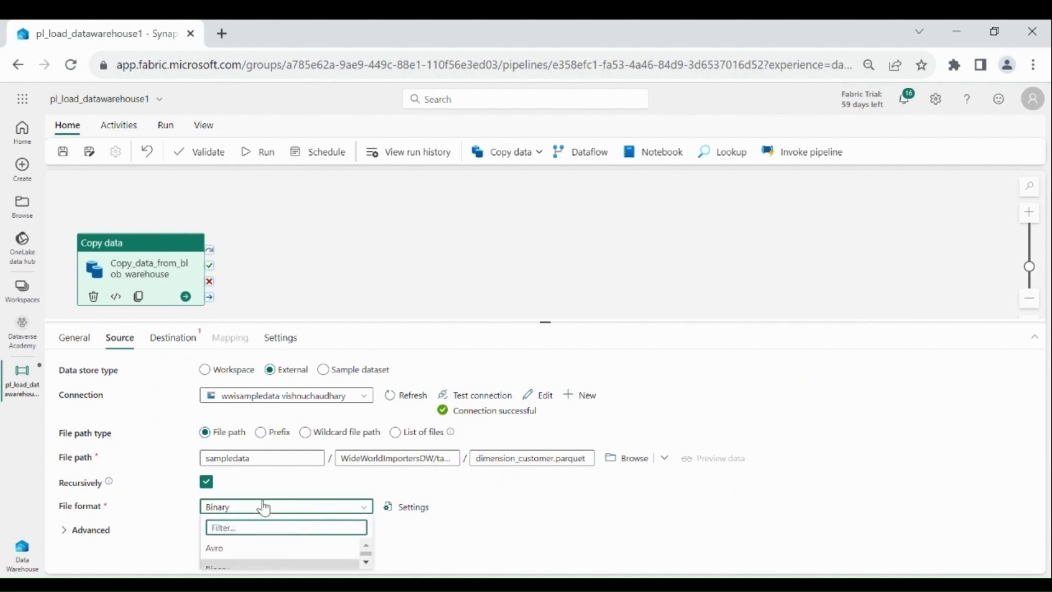
text(parq)
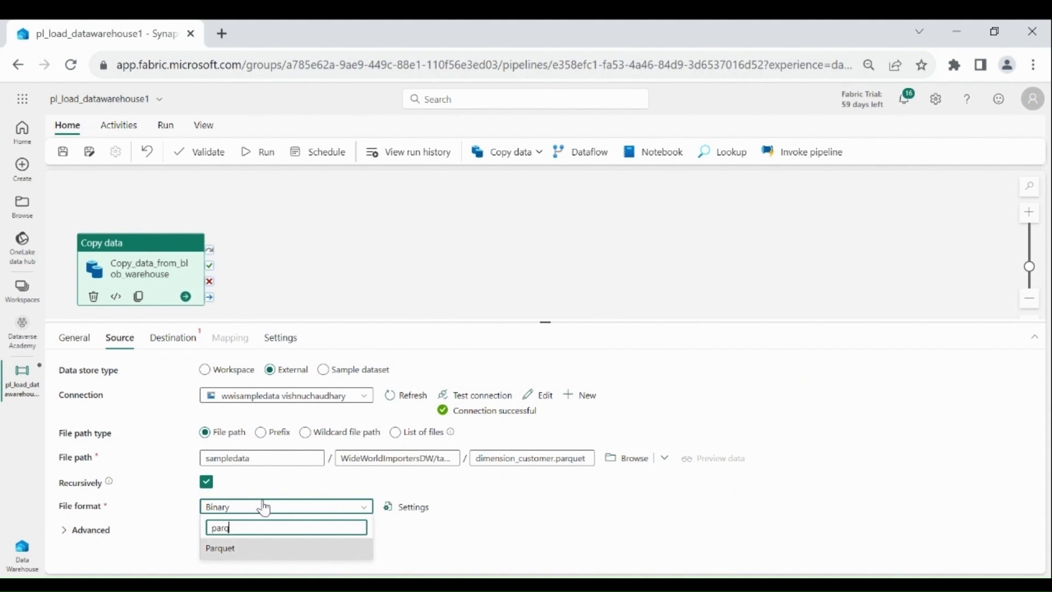
text(ue)
click(246, 552)
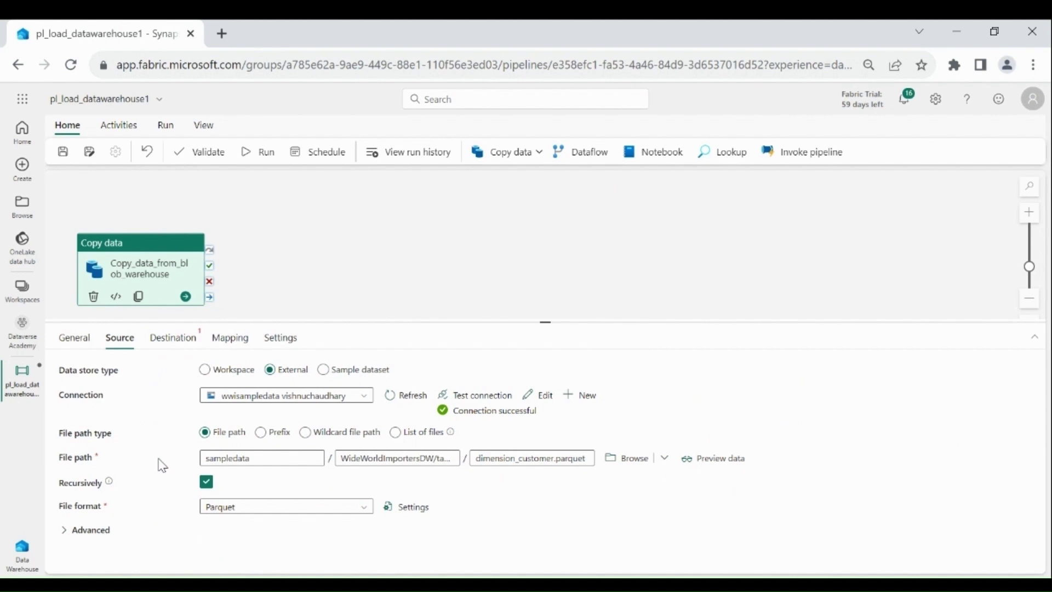
Step: Set the copy activity's destination to the workspace Data Warehouse dataverseacademywarehouse
click(171, 337)
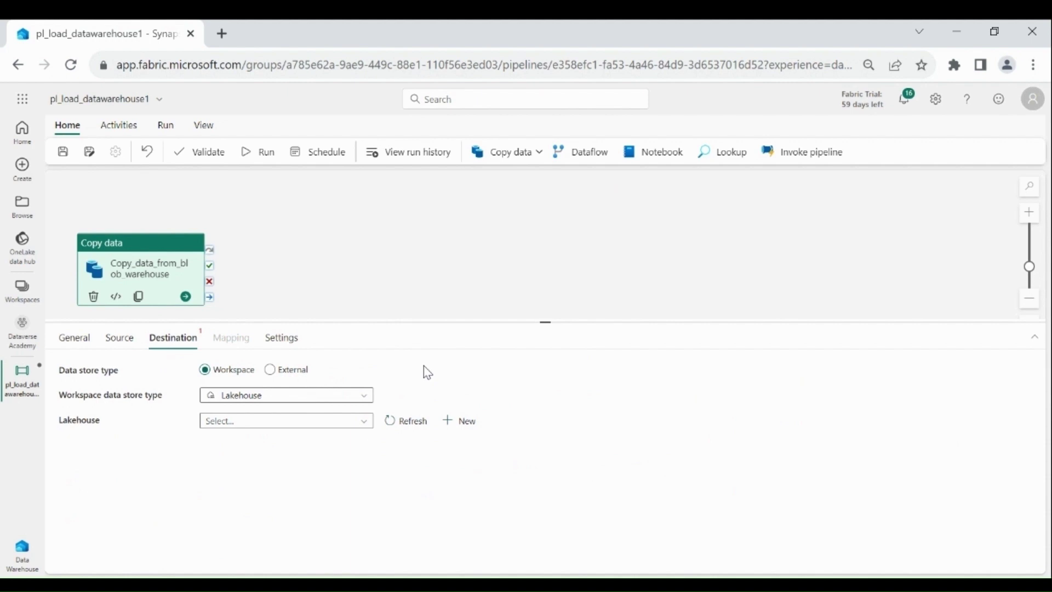
click(256, 405)
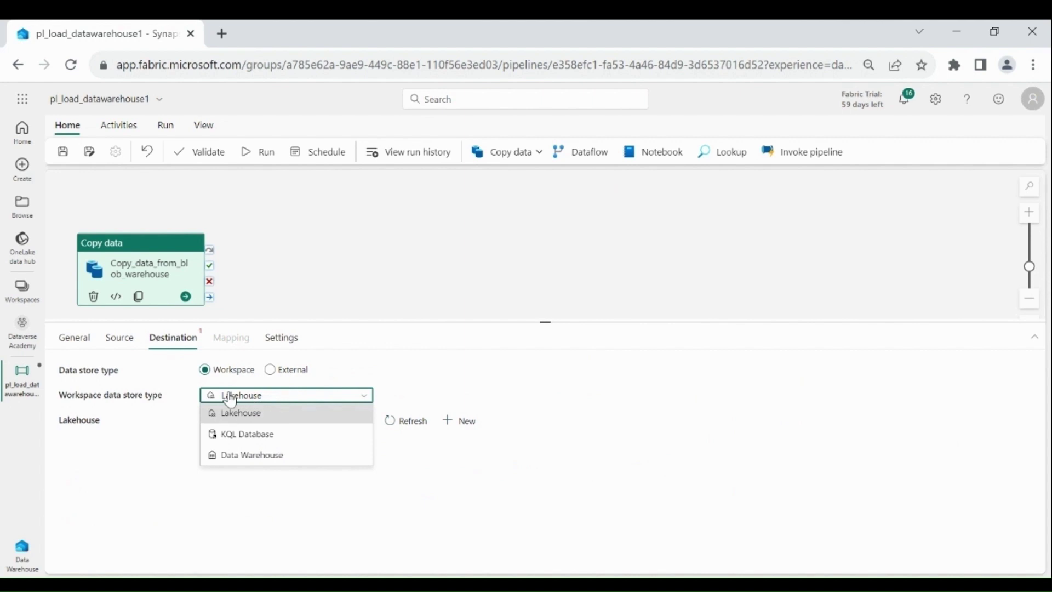
click(243, 456)
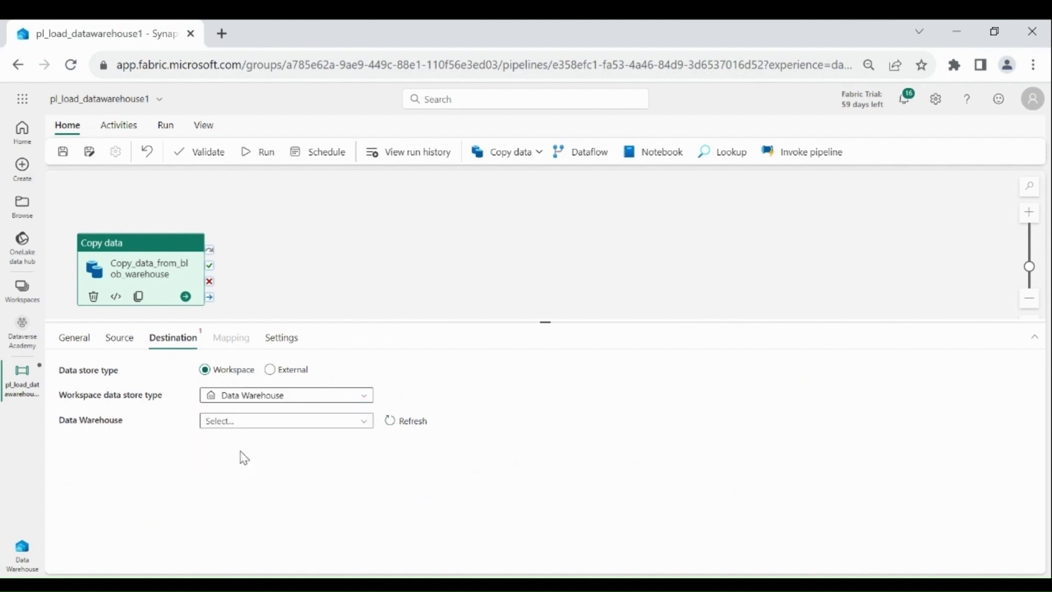
click(282, 422)
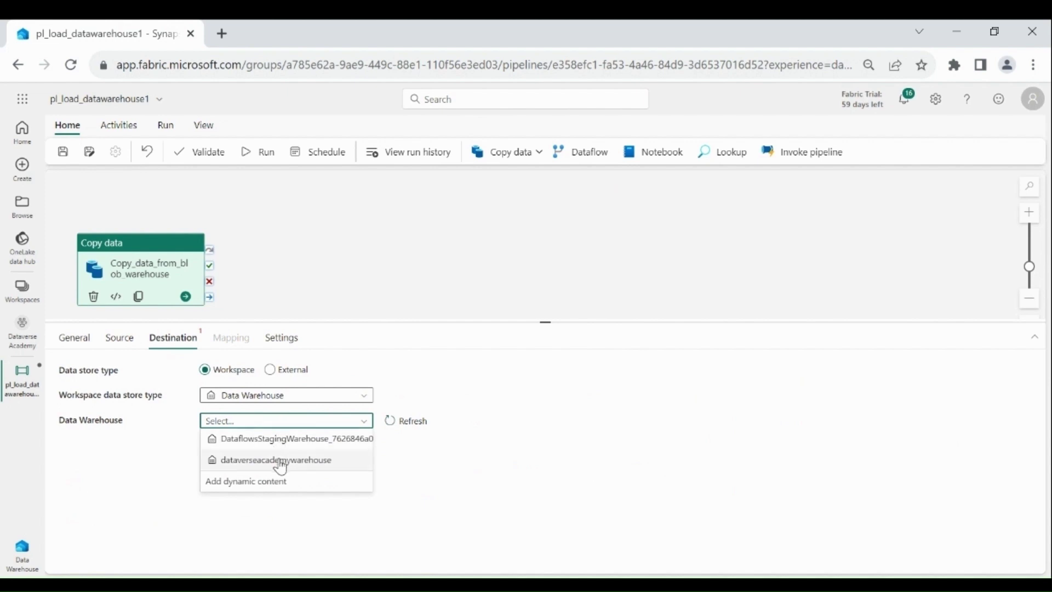
click(326, 469)
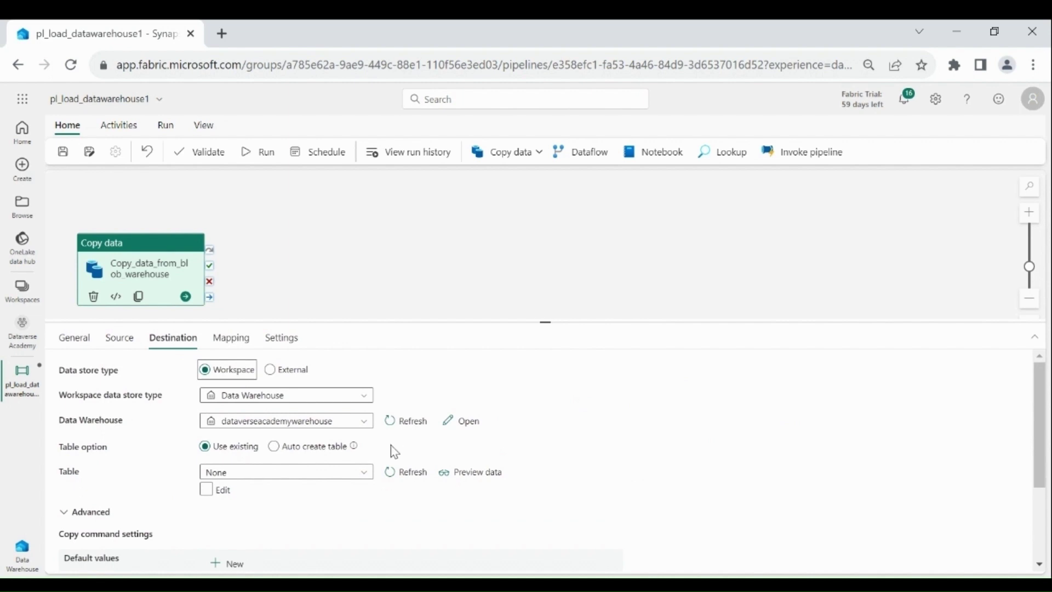
Step: Have the destination table created automatically, with schema dbo and table name dimension_customer
click(307, 455)
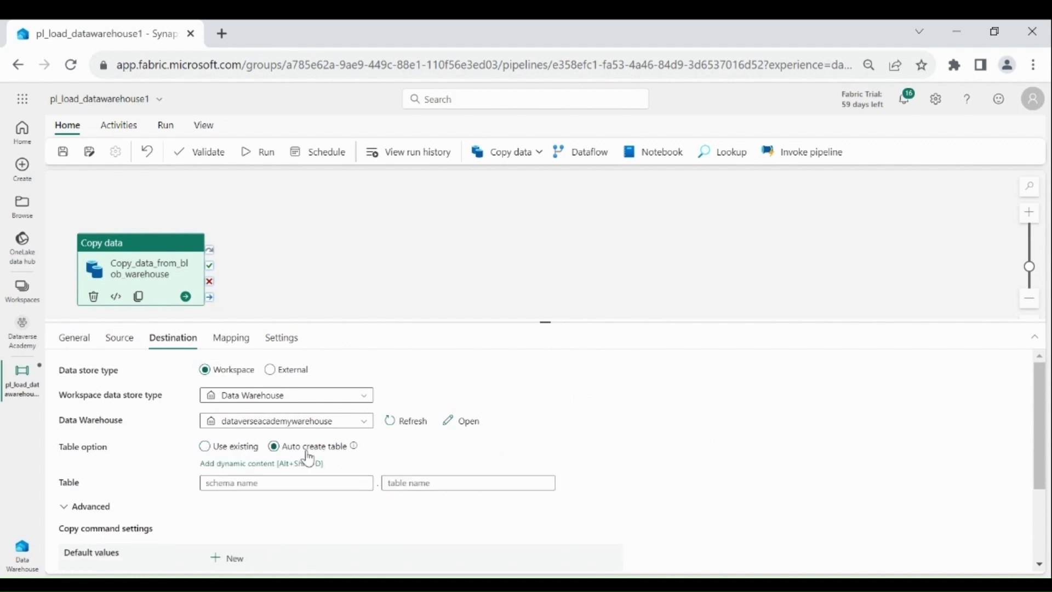
click(282, 480)
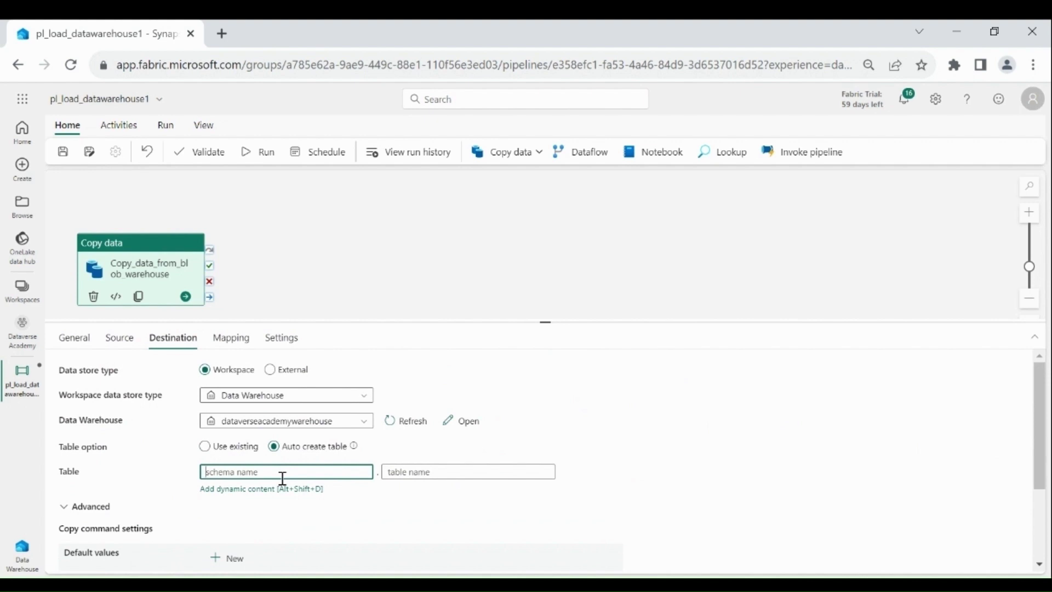
text(dbo)
click(411, 472)
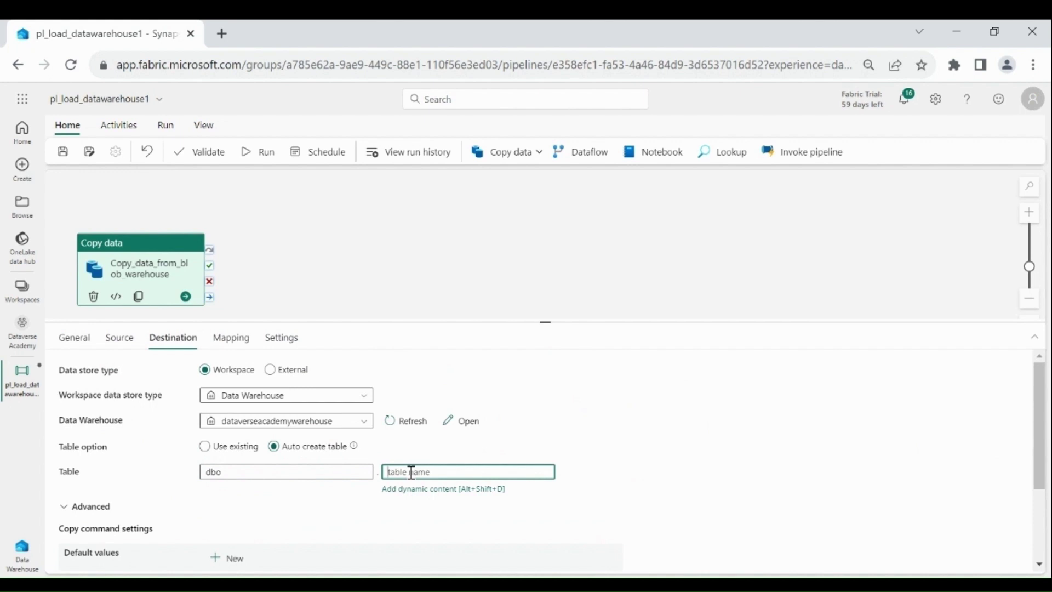
text(dimension_customer)
click(594, 438)
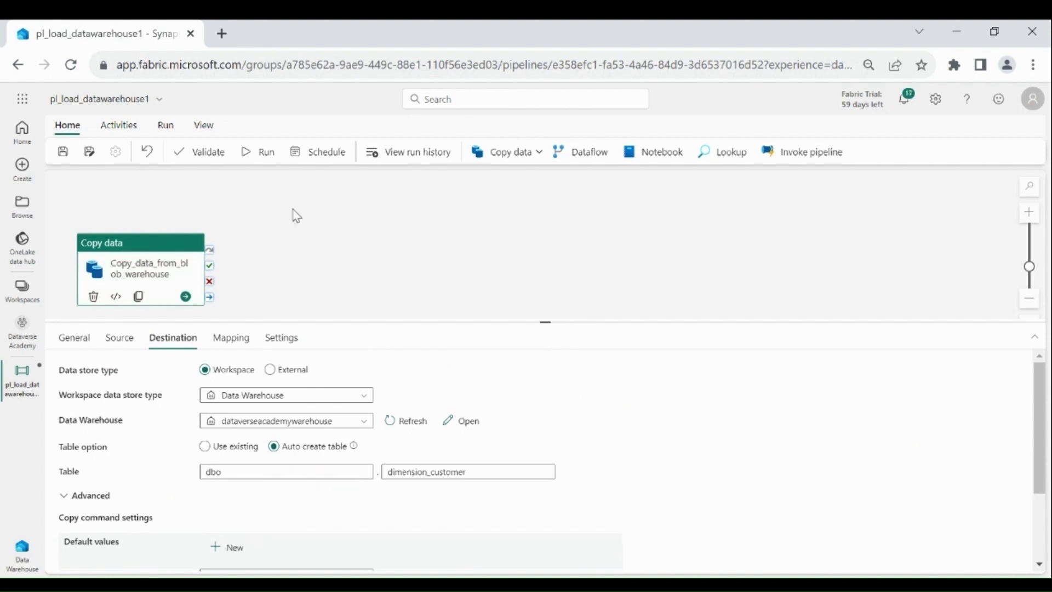
Step: Save the pl_load_datawarehouse1 pipeline and run it
click(62, 152)
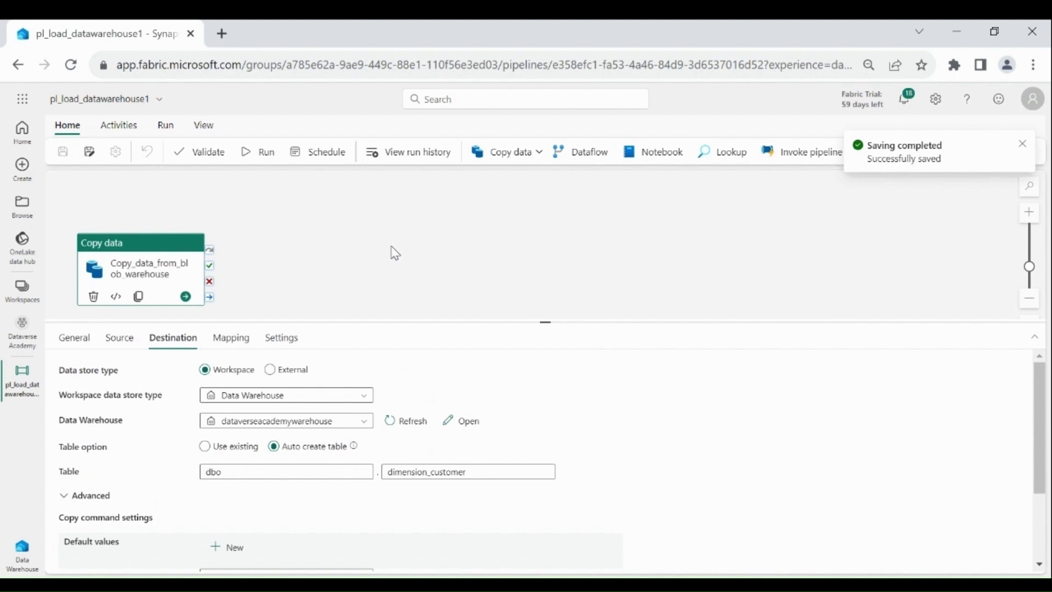
click(273, 157)
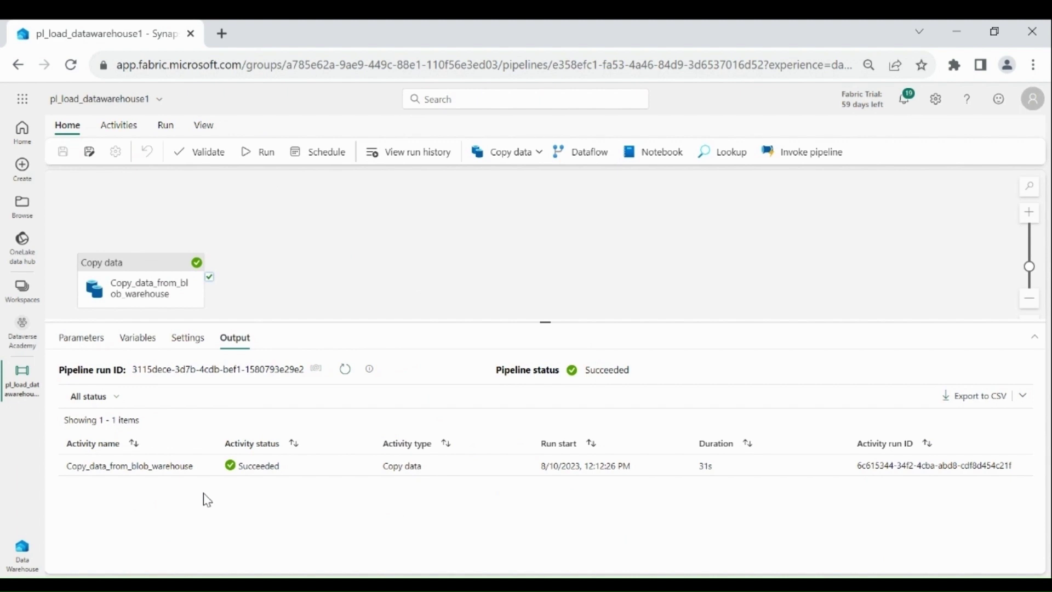
Step: Review the run details of Copy_data_from_blob_warehouse, checking the files read and rows written, and close them
click(206, 466)
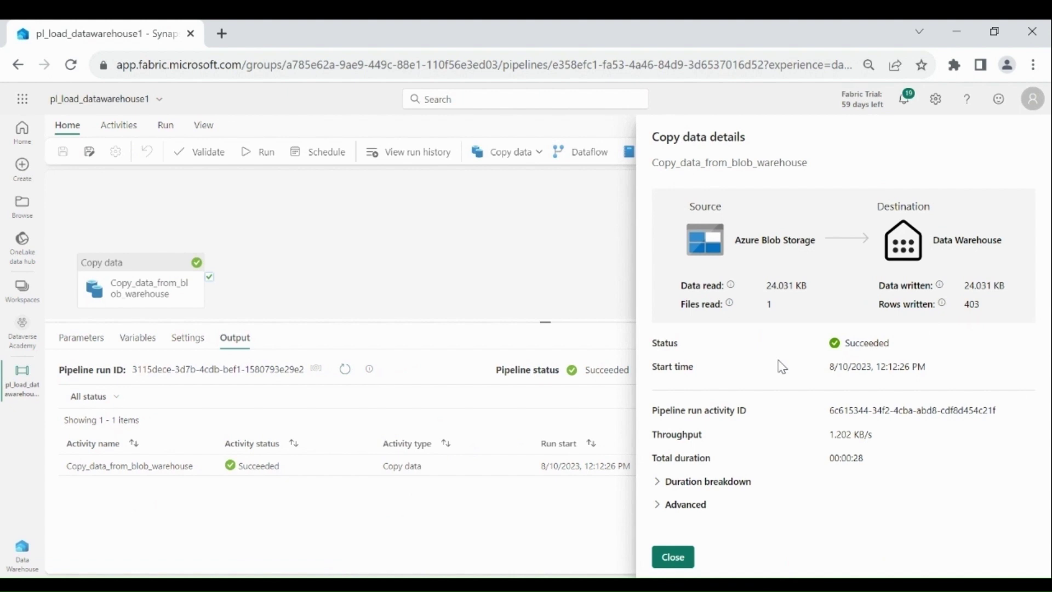
double_click(770, 303)
drag(969, 304, 990, 314)
click(990, 314)
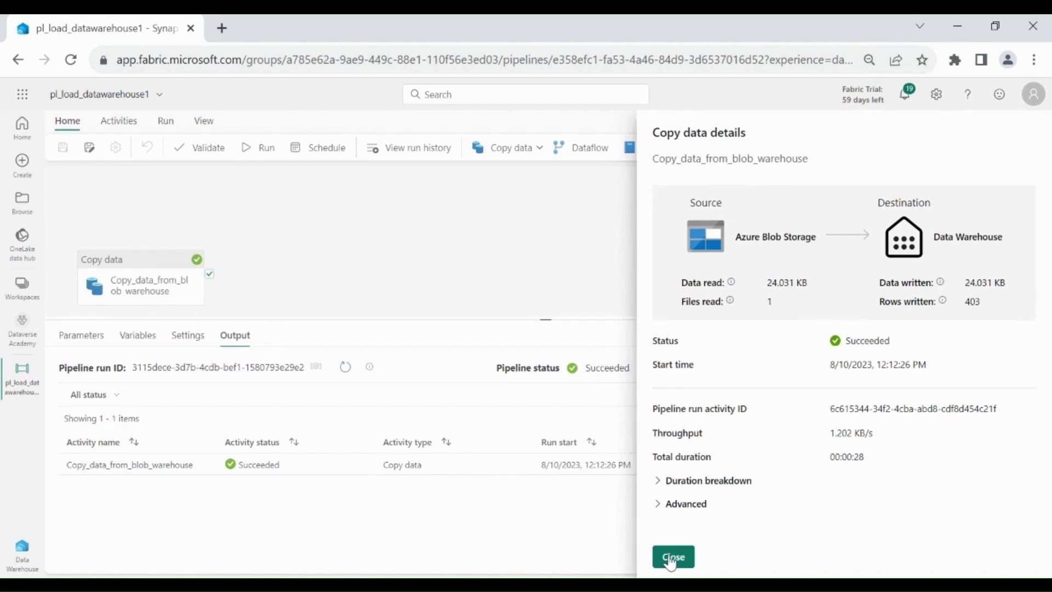
click(672, 557)
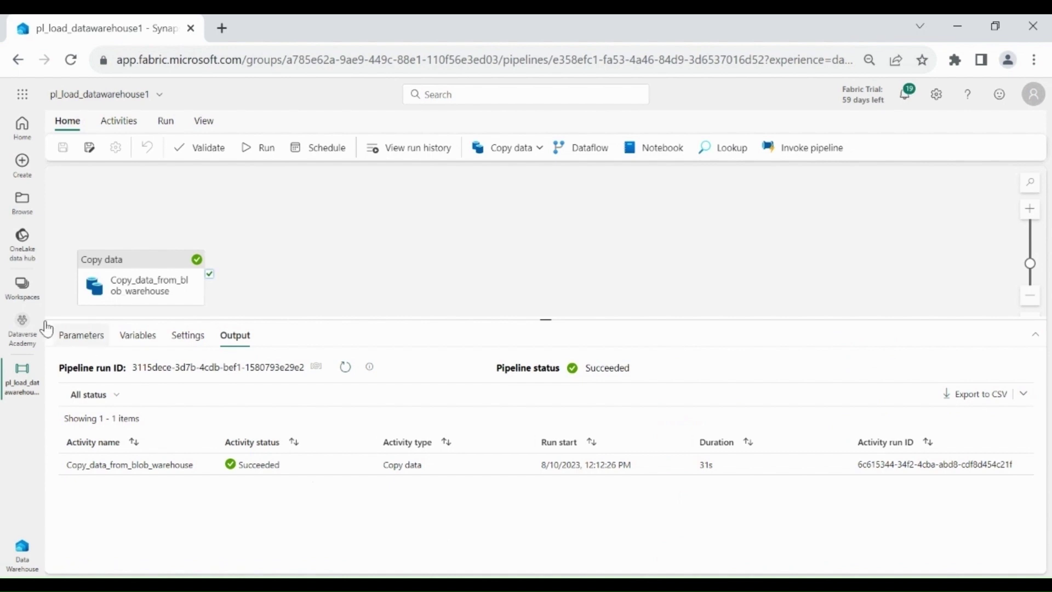
Step: Open dataverseacademywarehouse from the Dataverse Academy workspace and preview the data in dimension_customer
click(13, 336)
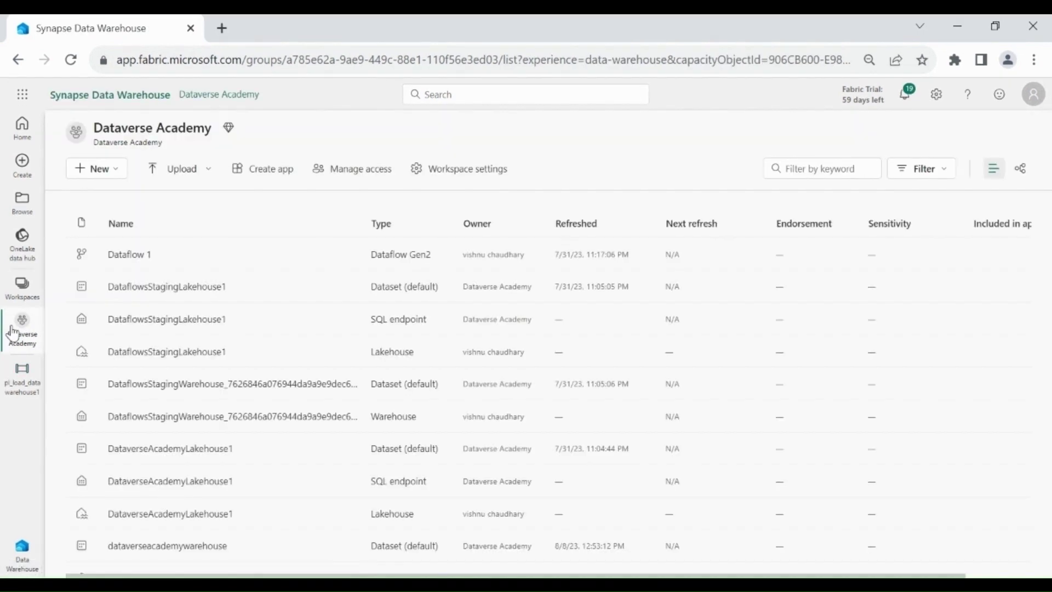
mouse_move(301, 513)
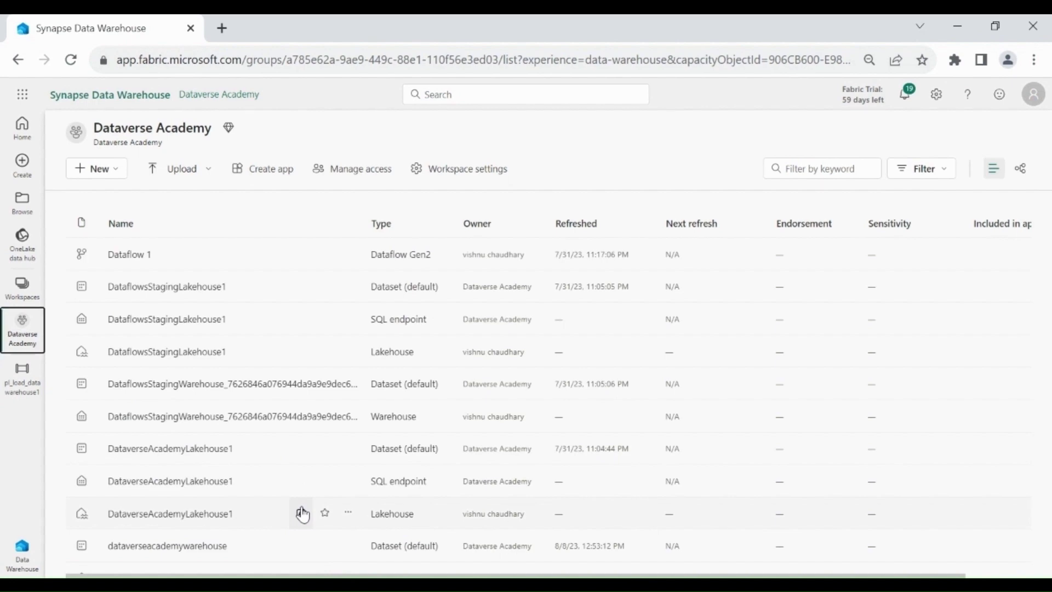
click(200, 546)
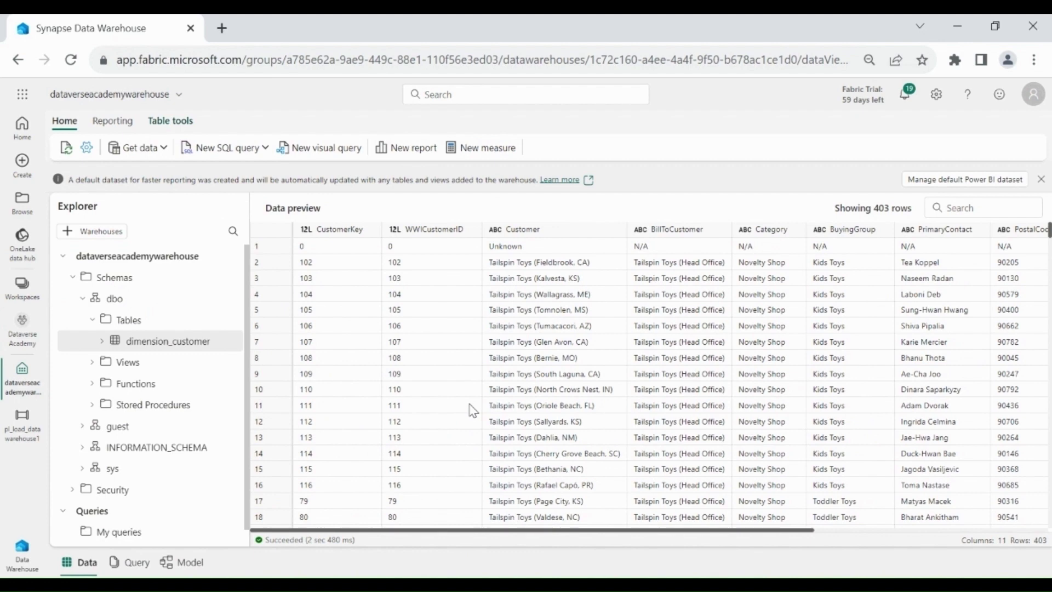
Step: Create a blank SQL query, run "select top(10) *from dbo.dimension_customer" and look through its results
click(266, 148)
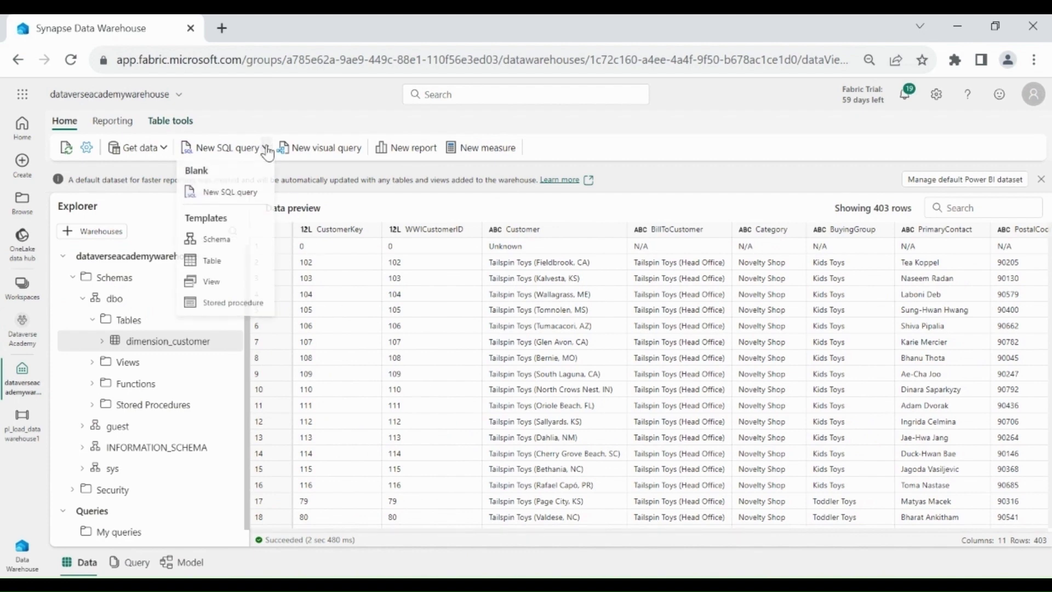
click(230, 194)
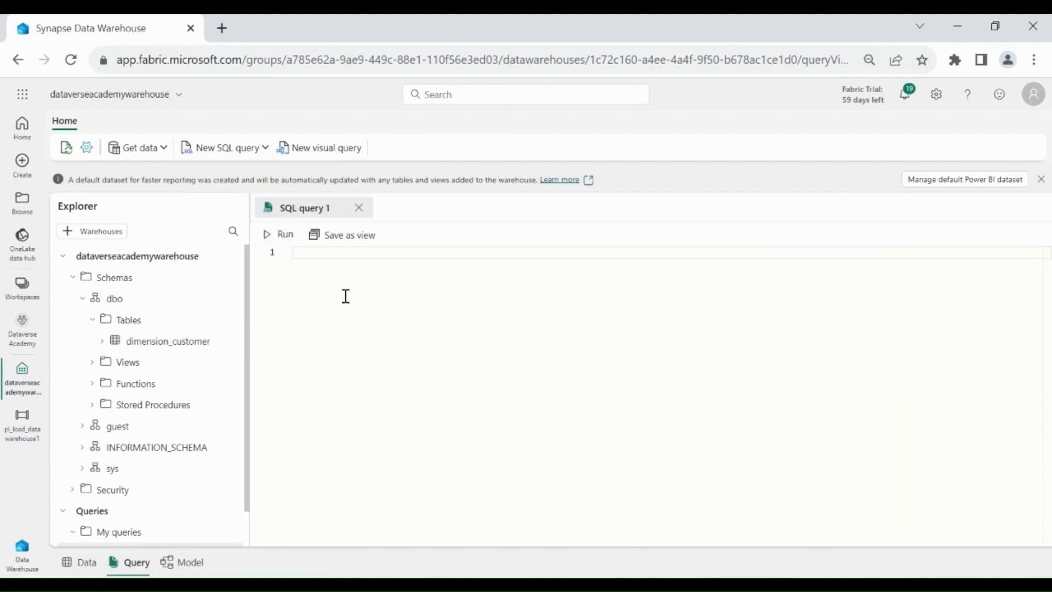
text(select *from dbo.)
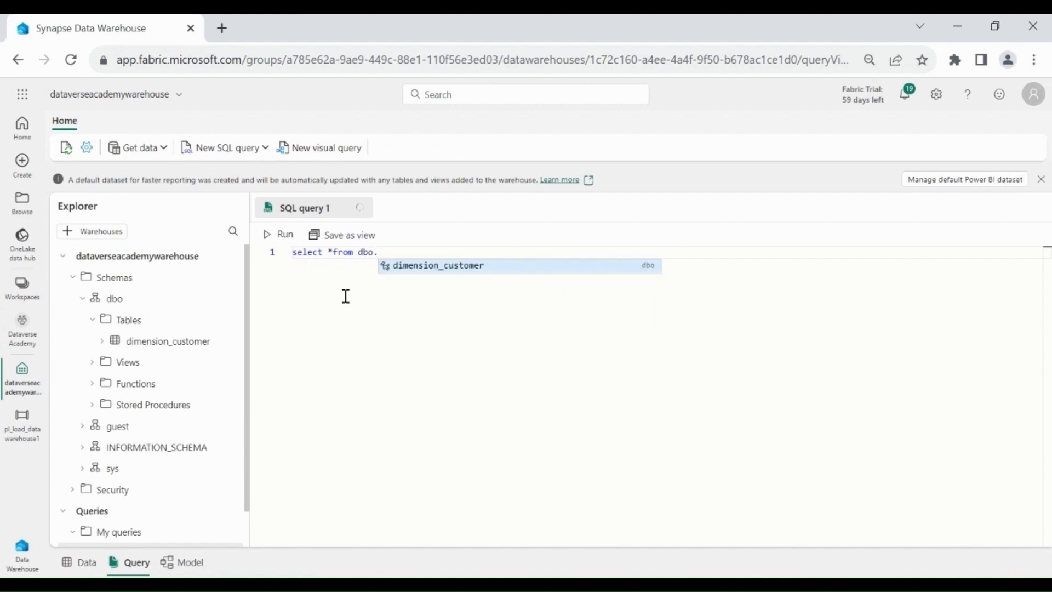
key(Tab)
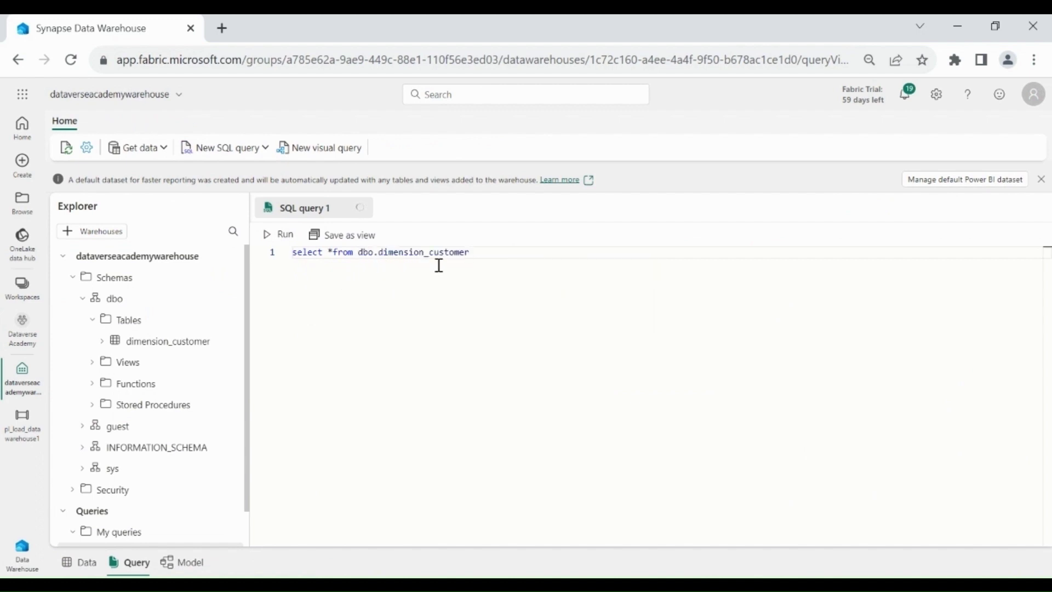
click(329, 257)
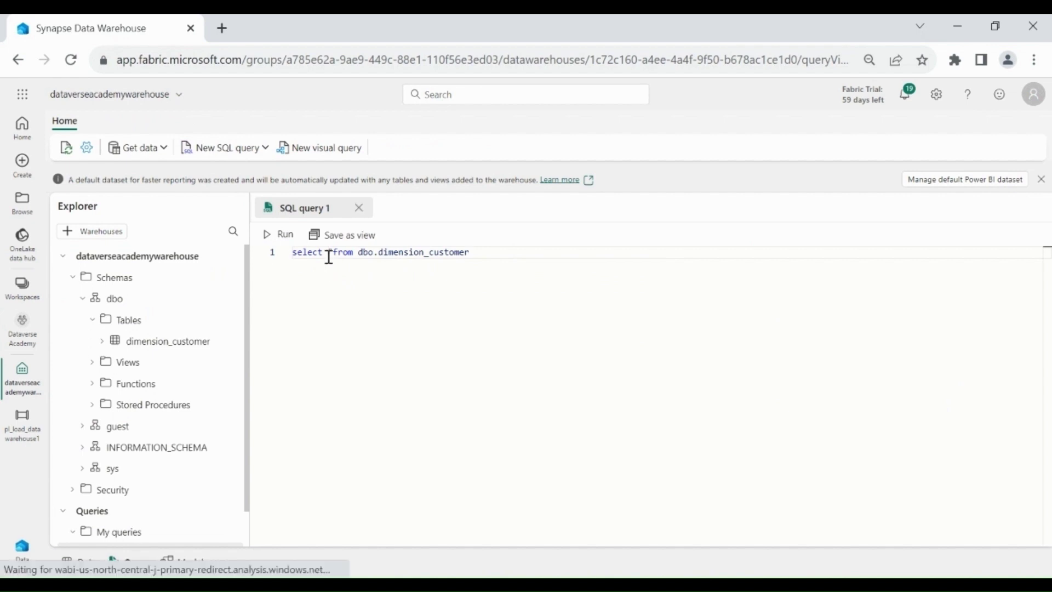
text(top(10))
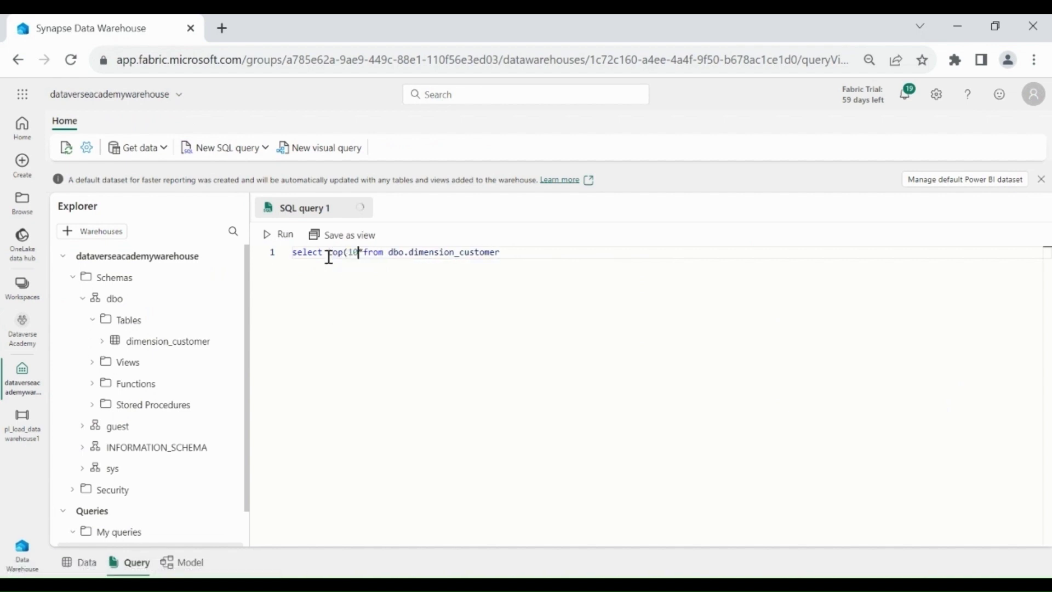
click(407, 290)
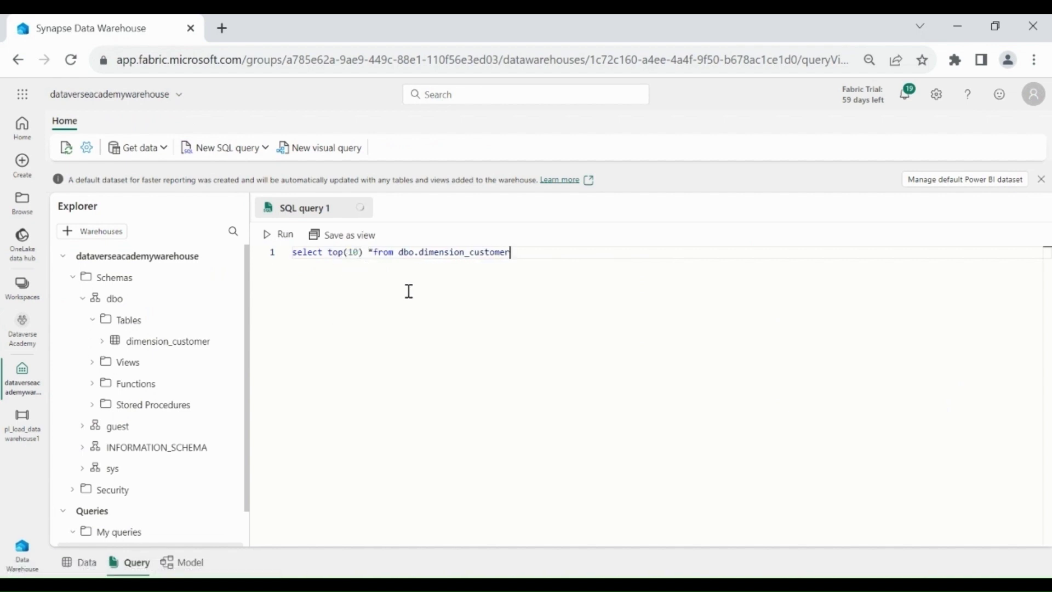
click(277, 236)
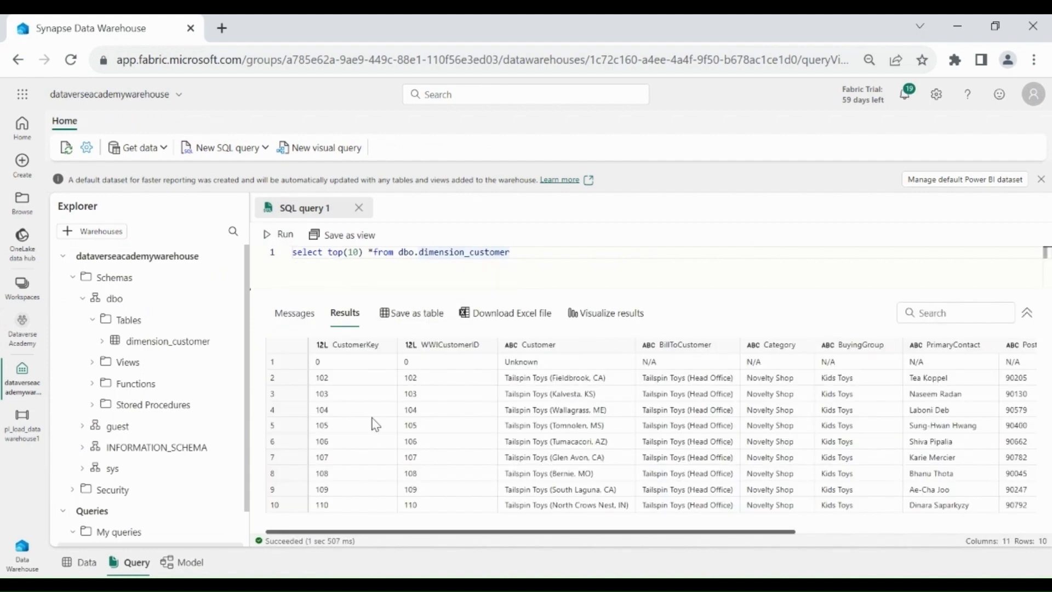
drag(372, 425, 941, 436)
click(544, 391)
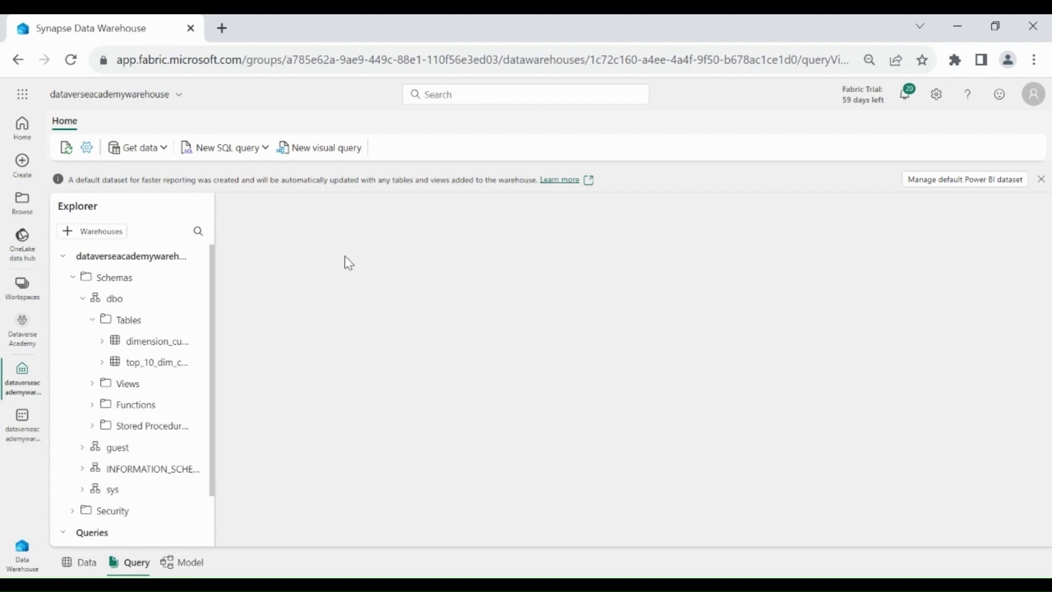
Step: Create a new SQL query and paste the script that drops and recreates the dbo.dimension_city and dbo.fact_sale tables
click(240, 149)
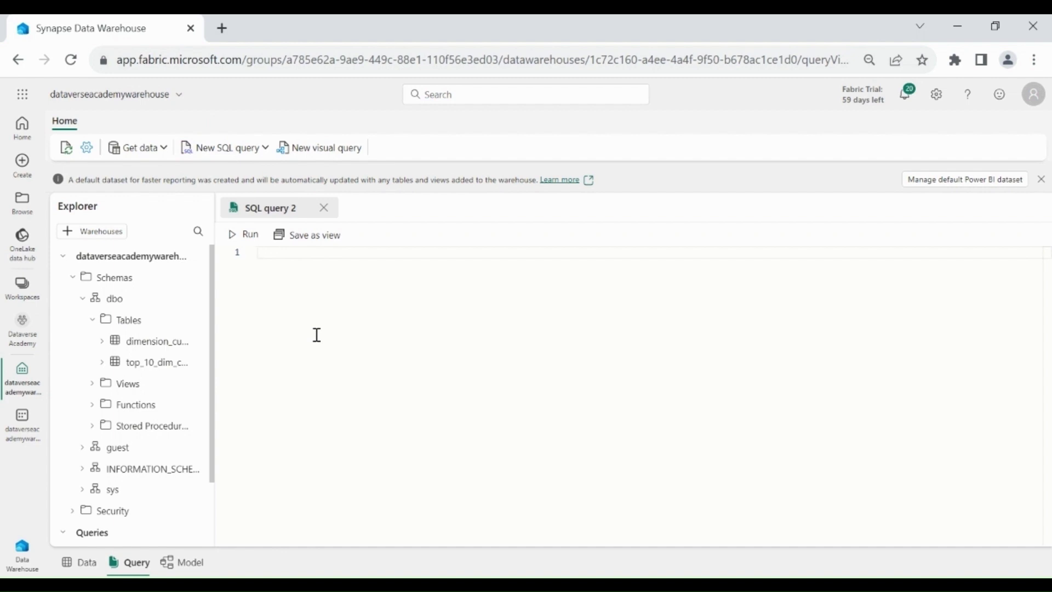
key(ctrl+v)
click(508, 252)
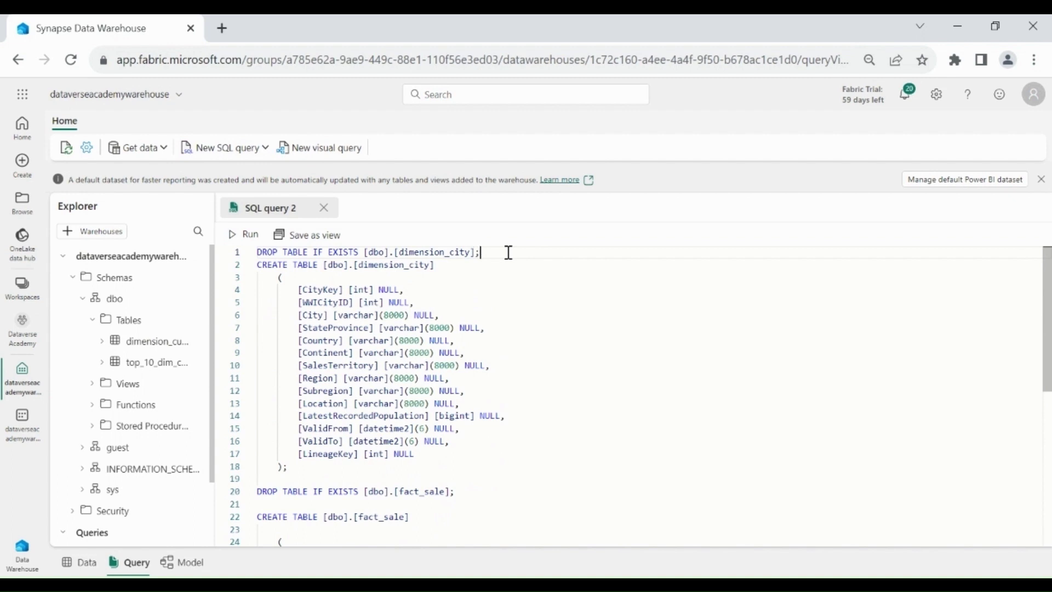
Step: Examine the script's CREATE TABLE statement and column definitions for dimension_city, and the DROP TABLE IF EXISTS statement for fact_sale
click(487, 266)
drag(297, 290, 436, 462)
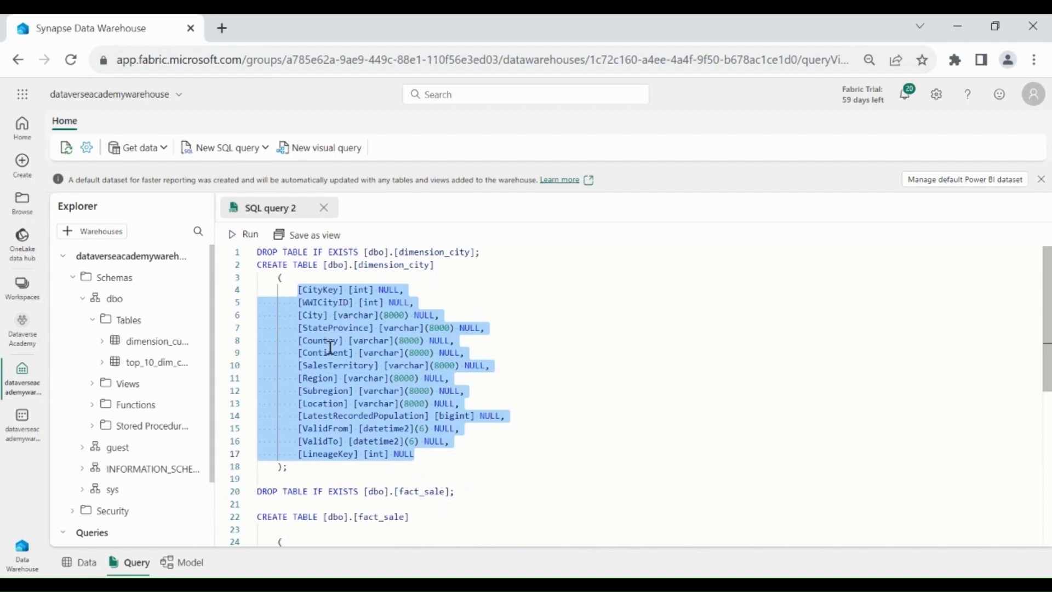
click(425, 449)
scroll(422, 438, down, 2)
click(421, 438)
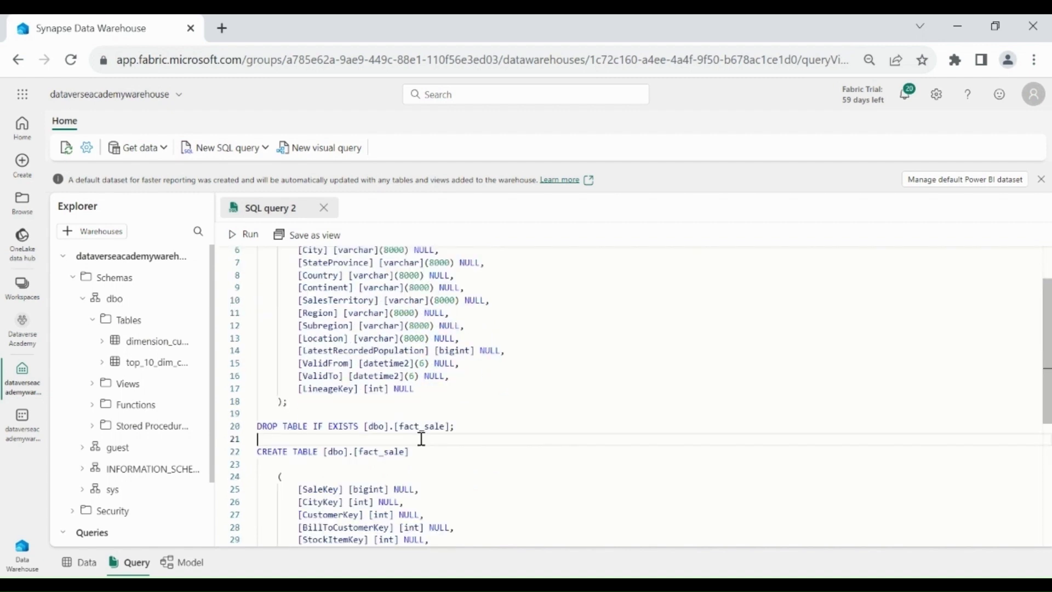
drag(479, 430, 241, 431)
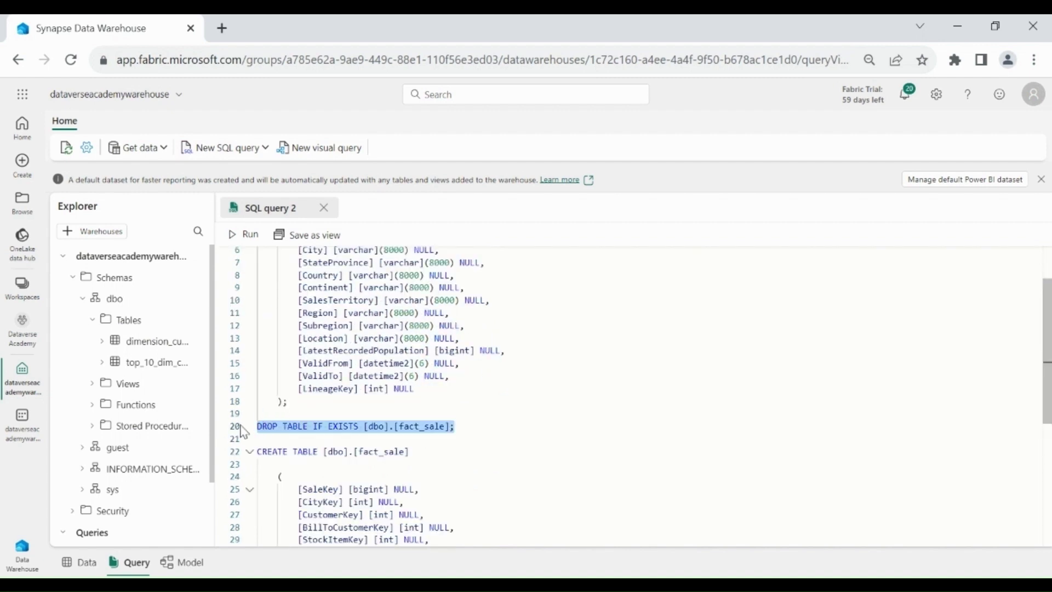
click(309, 434)
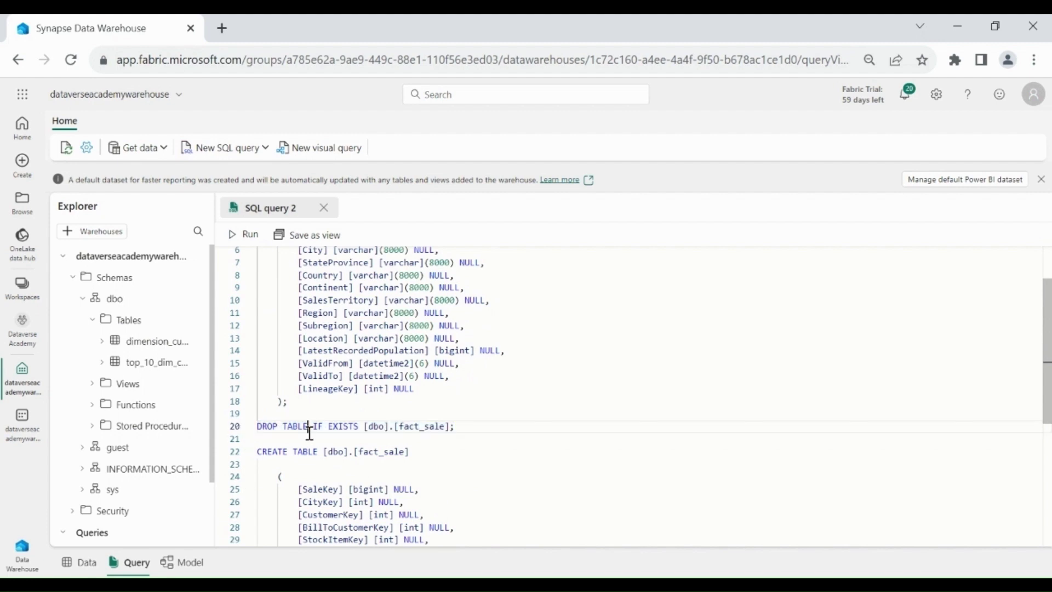
Step: Read through the column names and data types in the CREATE TABLE statement for dbo.fact_sale
key(Down)
key(Down)
key(Down)
key(Down)
key(Down)
key(Down)
key(Down)
key(Down)
key(Down)
key(Down)
key(Down)
key(Down)
key(Down)
key(Down)
key(Down)
key(Down)
key(Down)
key(Down)
key(Down)
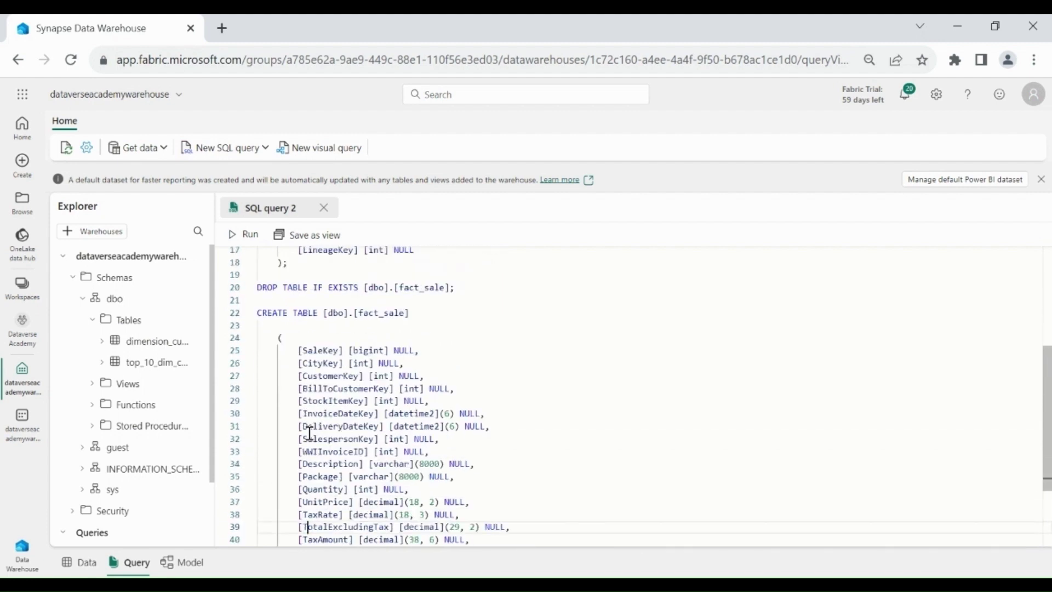
key(Down)
key(Down)
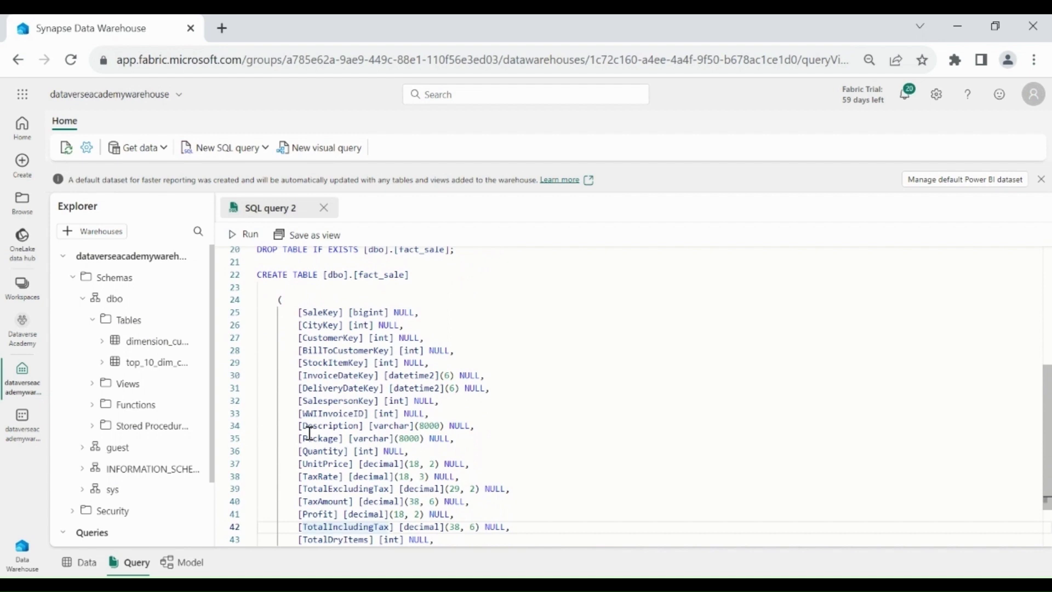
key(Down)
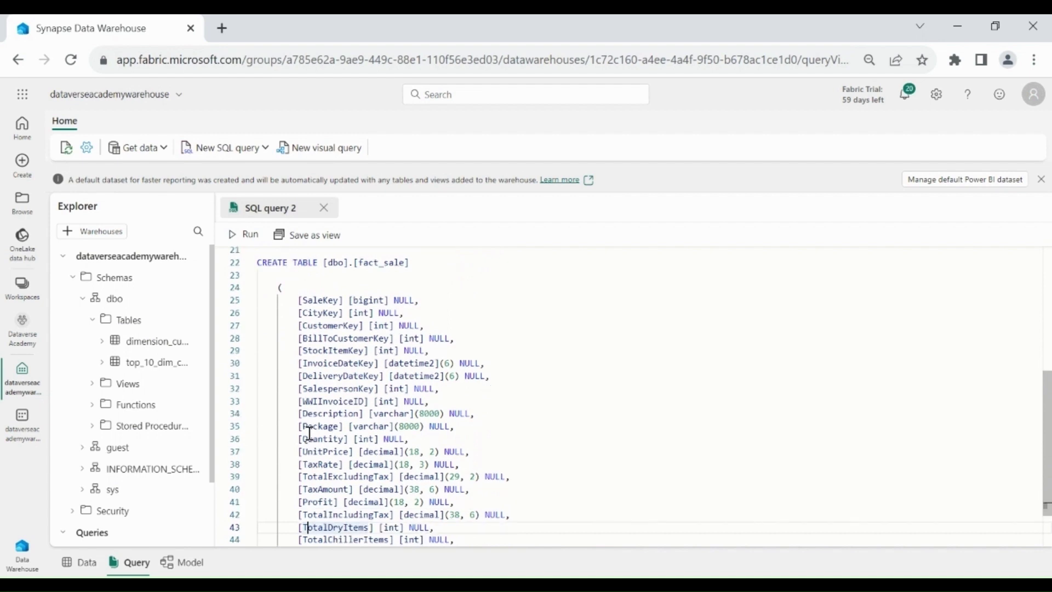
key(Down)
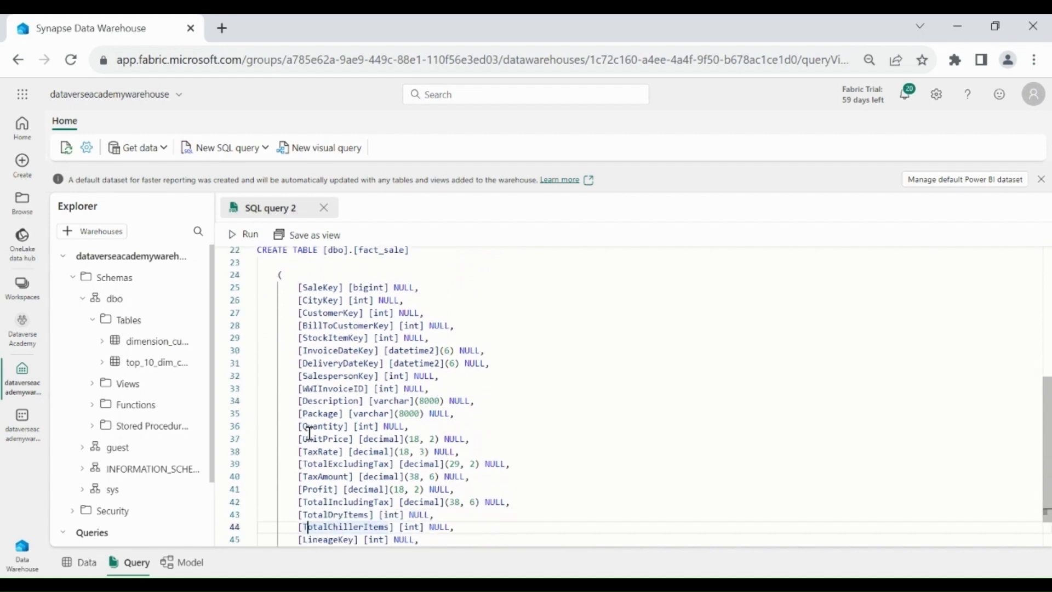
key(ctrl+z)
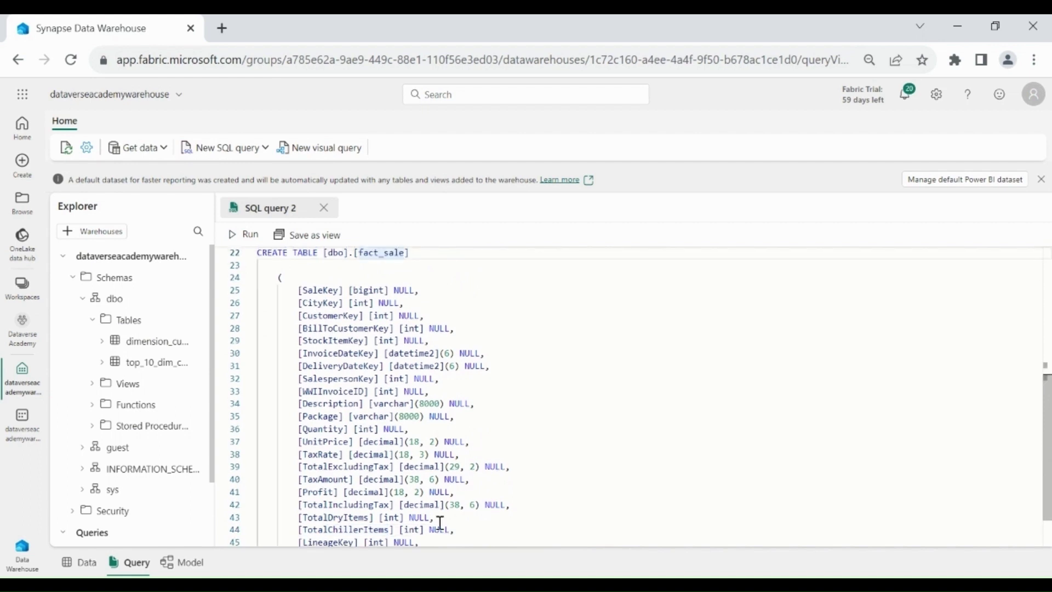
drag(298, 429, 384, 540)
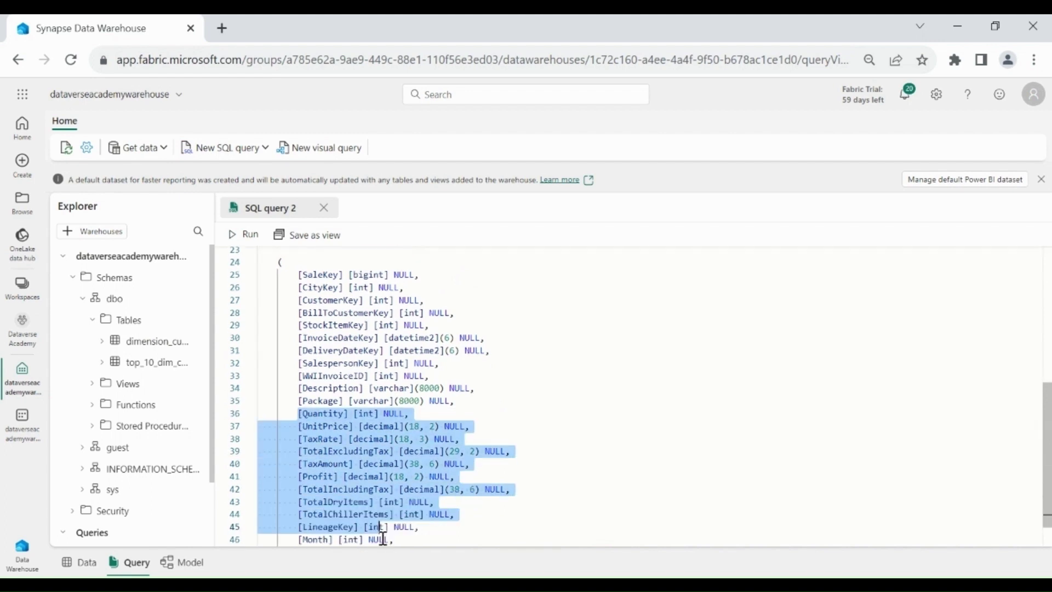
scroll(427, 438, up, 5)
Step: Recheck the dimension_city columns and run the whole script to create the dimension_city and fact_sale tables
click(475, 339)
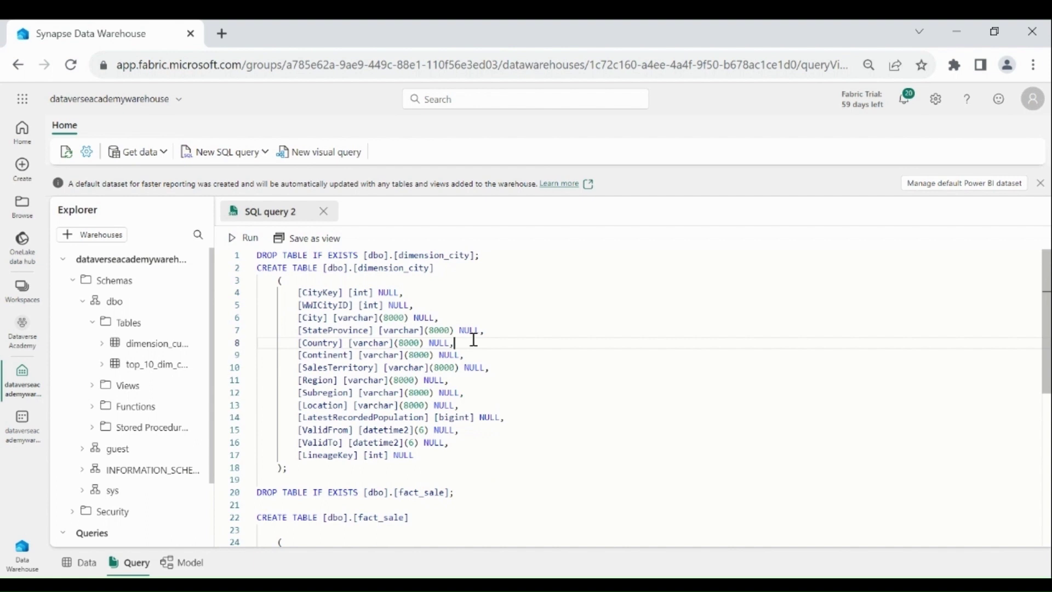
key(Down)
key(Down)
key(Down)
key(Down)
key(Down)
key(Down)
key(End)
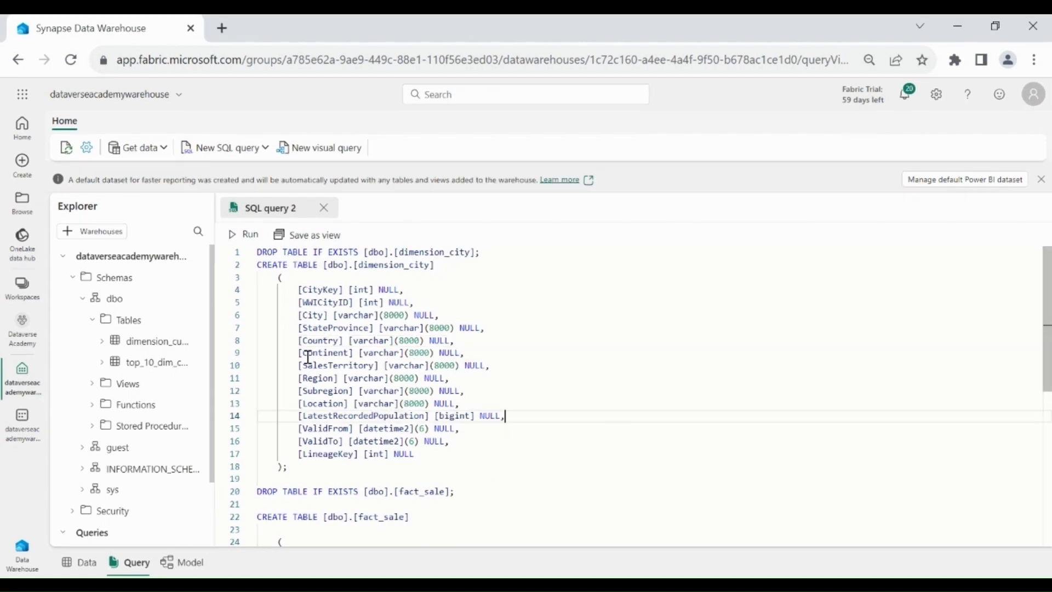
click(247, 236)
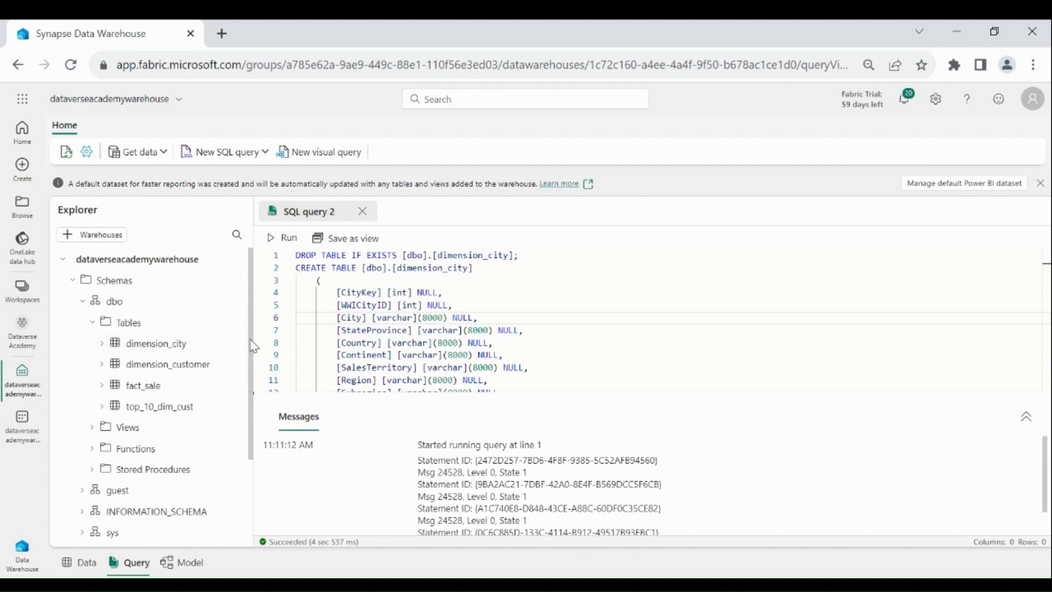
Step: Rename SQL query 2 in My queries as "Create table"
drag(252, 345, 251, 438)
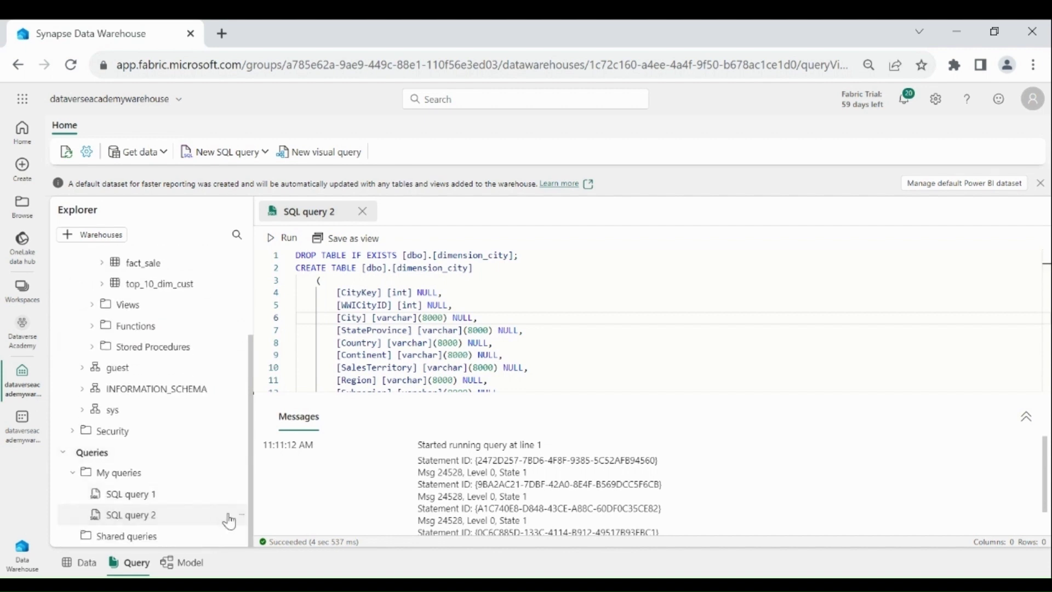
click(241, 517)
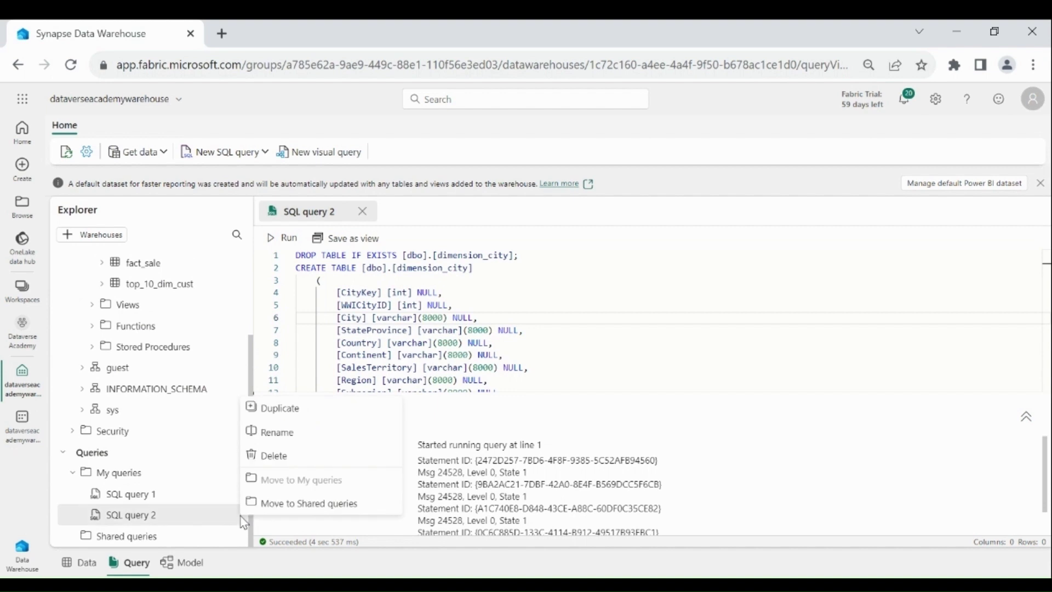
click(280, 442)
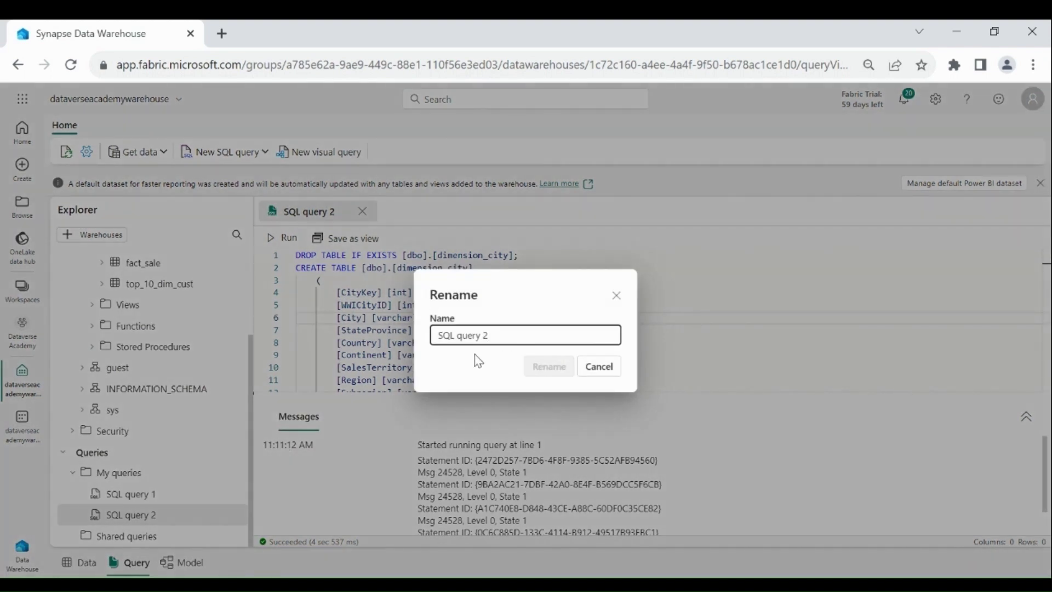
key(ctrl+a)
key(BackSpace)
text(Create table)
click(554, 373)
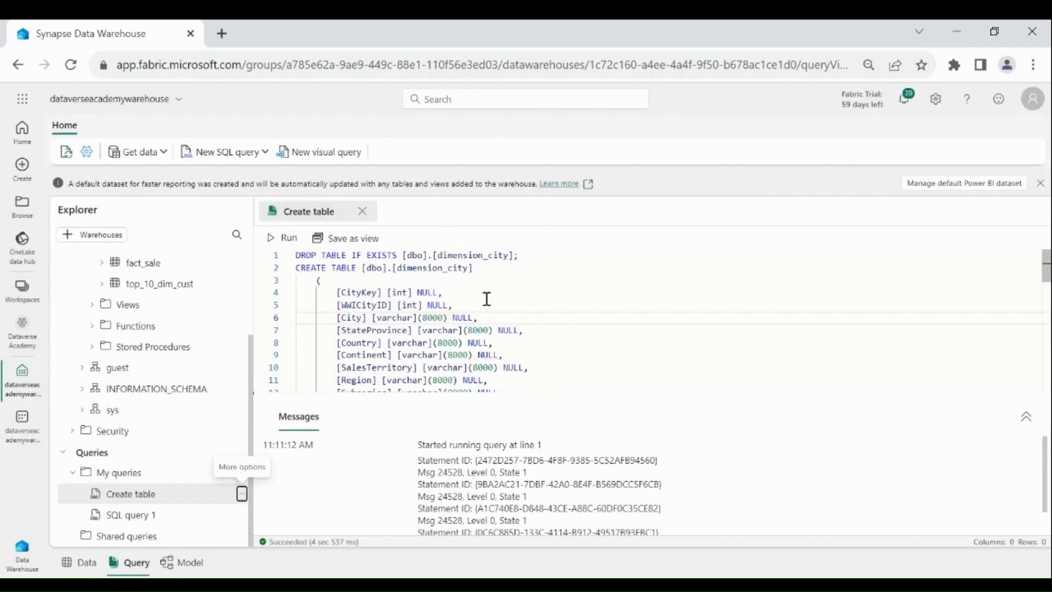
Step: Create a new SQL query with COPY INTO statements loading the azuresynapsestorage dimension_city.parquet and fact_sale.parquet files into dbo.dimension_city and dbo.fact_sale, with FILE_TYPE = 'PARQUET'
click(222, 152)
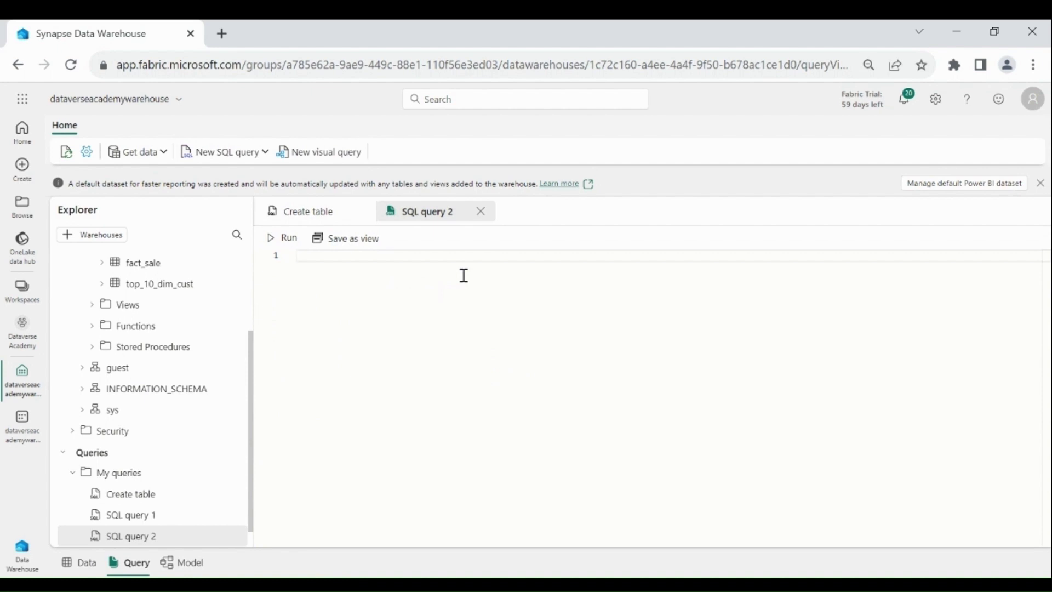
text(--Copy data from the public Azure storage account to the dbo.dimension_city table. COPY INTO [dbo].[dimension_city] FROM 'https://azuresynapsestorage.blob.core.windows.net/sampledata/WideWorldImportersDW/tables/dimension_city.parquet' WITH (FILE_TYPE = 'PARQUET');      --Copy data from the public Azure storage account to the dbo.fact_sale table. COPY INTO [dbo].[fact_sale] FROM 'https://azuresynapsestorage.blob.core.windows.net/sampledata/WideWorldImportersDW/tables/fact_sale.parquet' WITH (FILE_TYPE = 'PARQUET');)
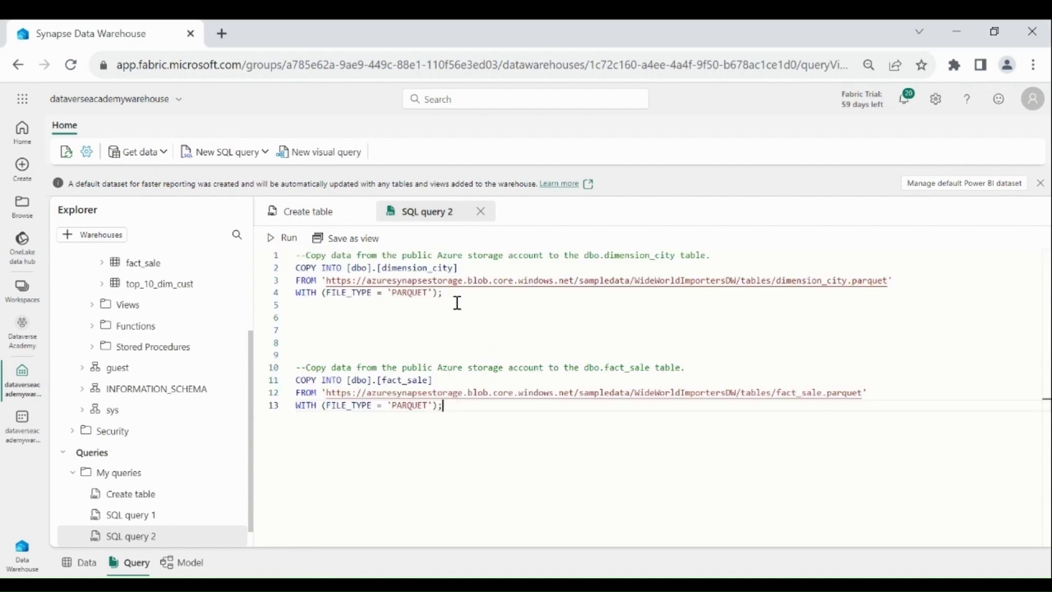
click(324, 328)
Step: Examine the COPY INTO statement for dbo.dimension_city, including its target table, source file URL and FILE_TYPE option
click(298, 267)
drag(298, 266, 342, 267)
drag(476, 267, 347, 267)
click(311, 331)
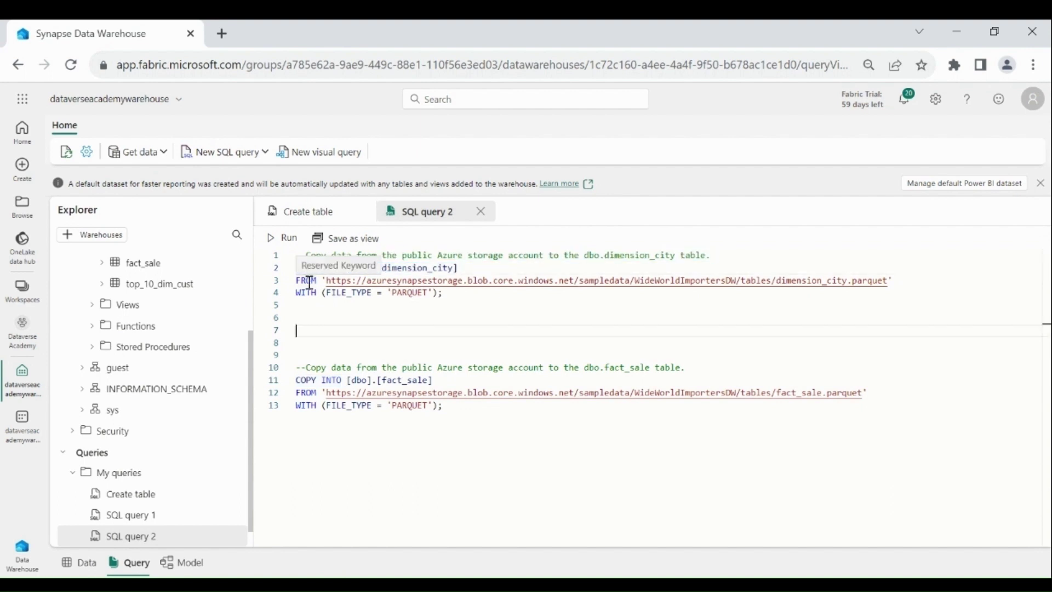
double_click(308, 280)
click(401, 317)
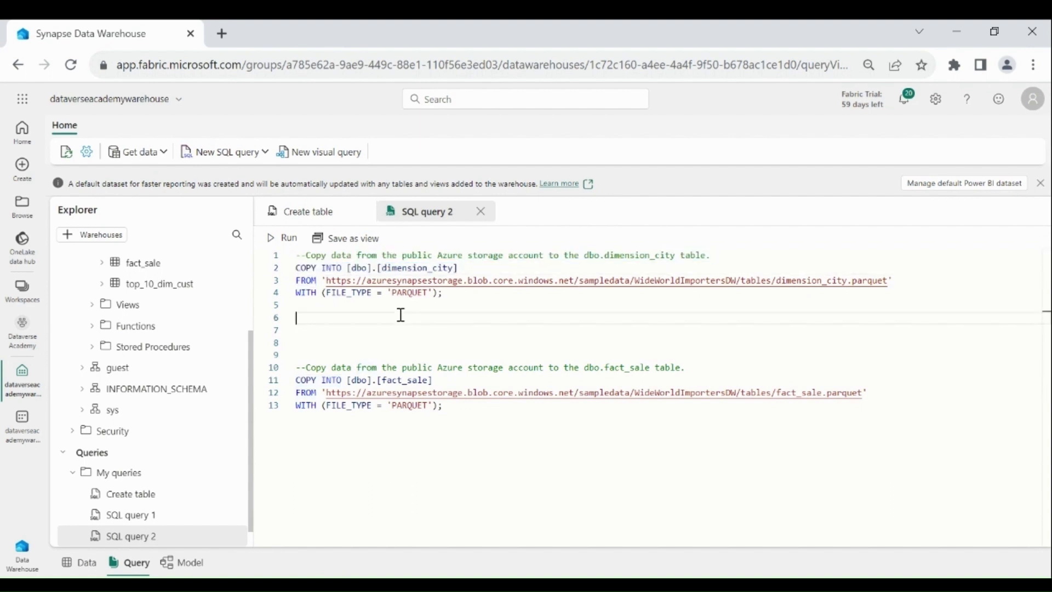
drag(895, 280, 323, 277)
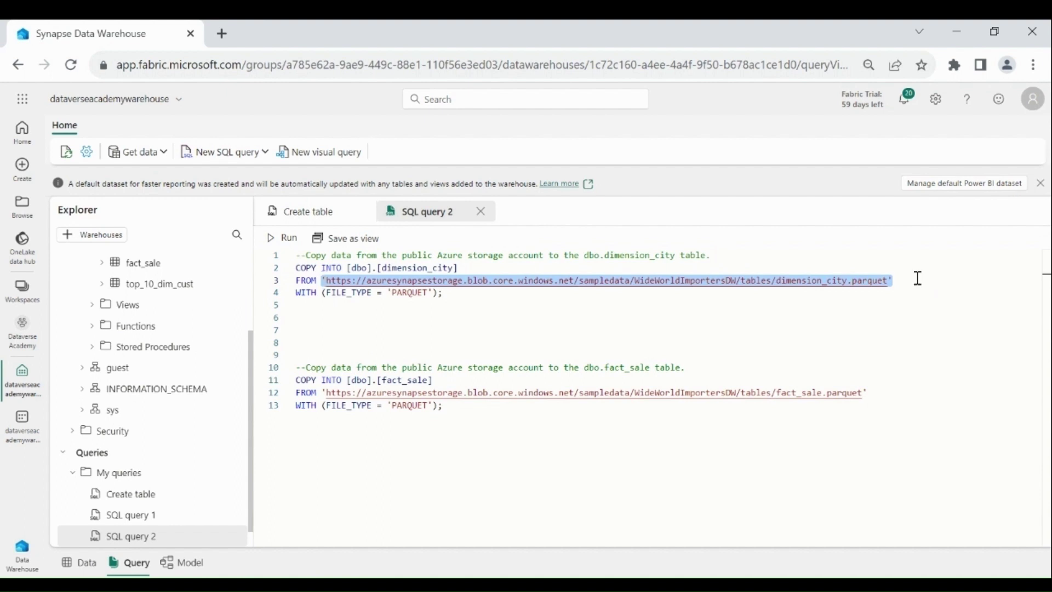
click(631, 294)
click(305, 292)
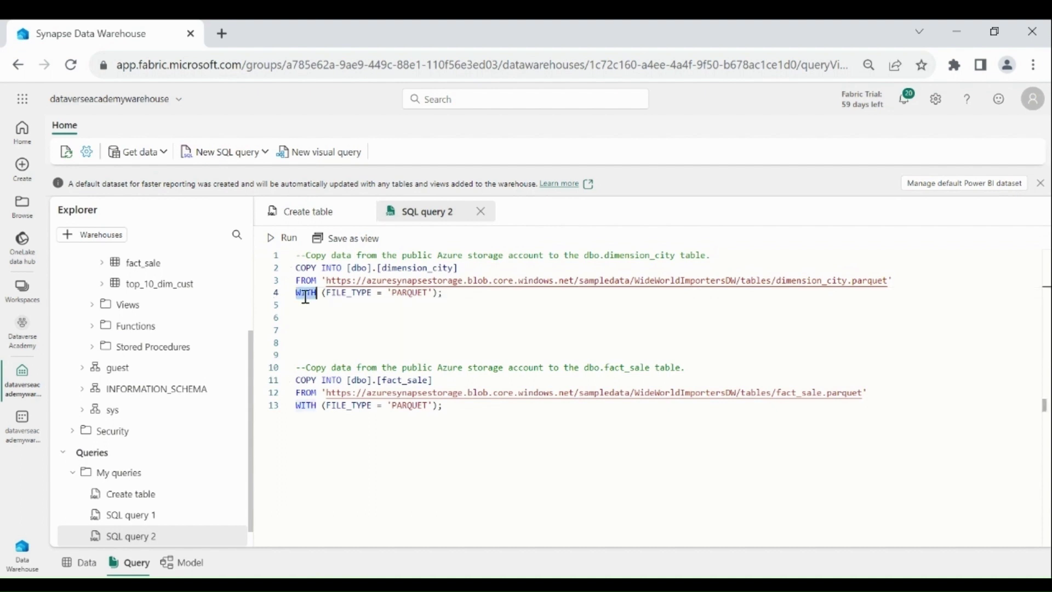
click(361, 305)
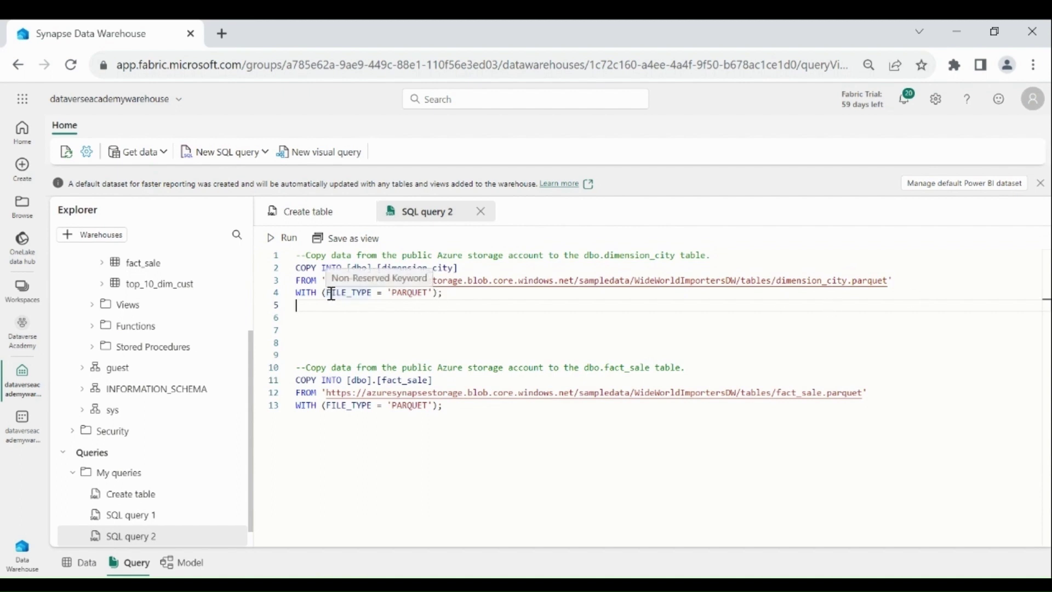
click(343, 295)
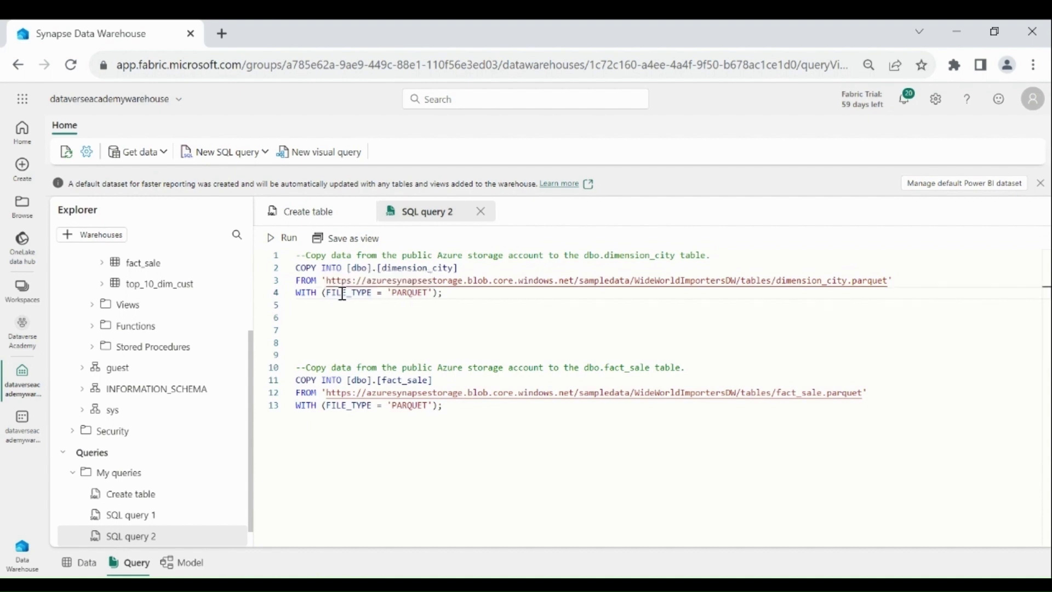
drag(436, 292, 321, 292)
click(454, 294)
double_click(414, 295)
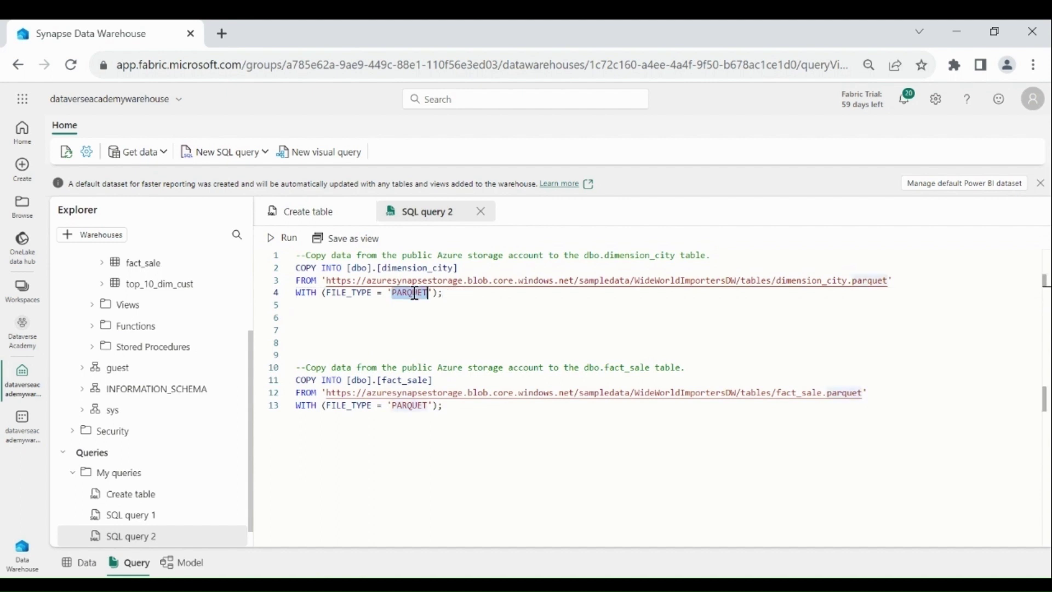
click(522, 293)
Step: Examine the COPY INTO statement for dbo.fact_sale, including its target table, source file URL and WITH clause
key(Down)
key(Down)
key(Down)
key(Down)
key(Down)
key(Down)
key(Down)
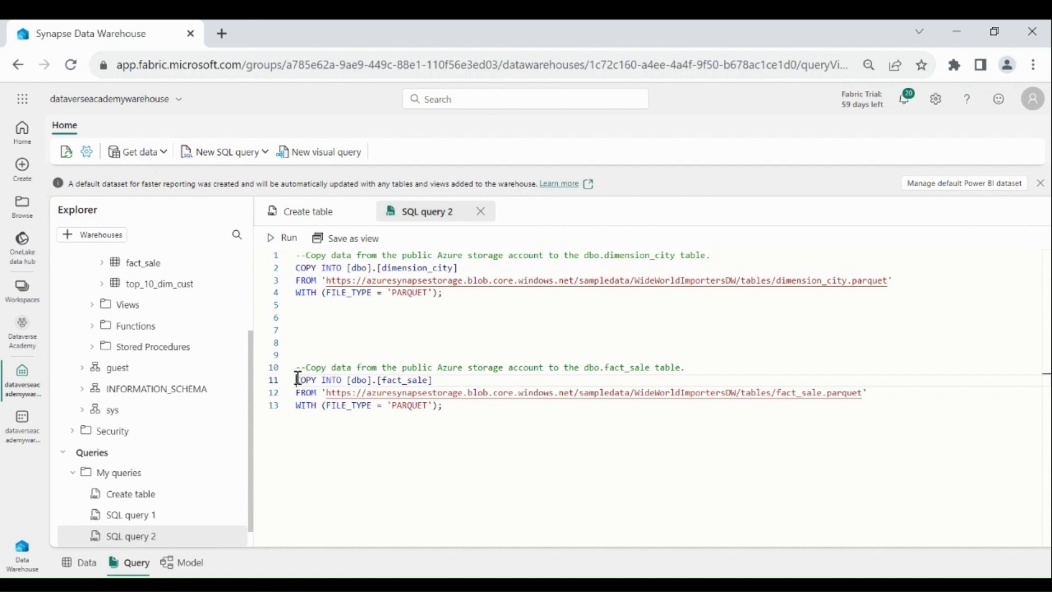
drag(296, 380, 339, 379)
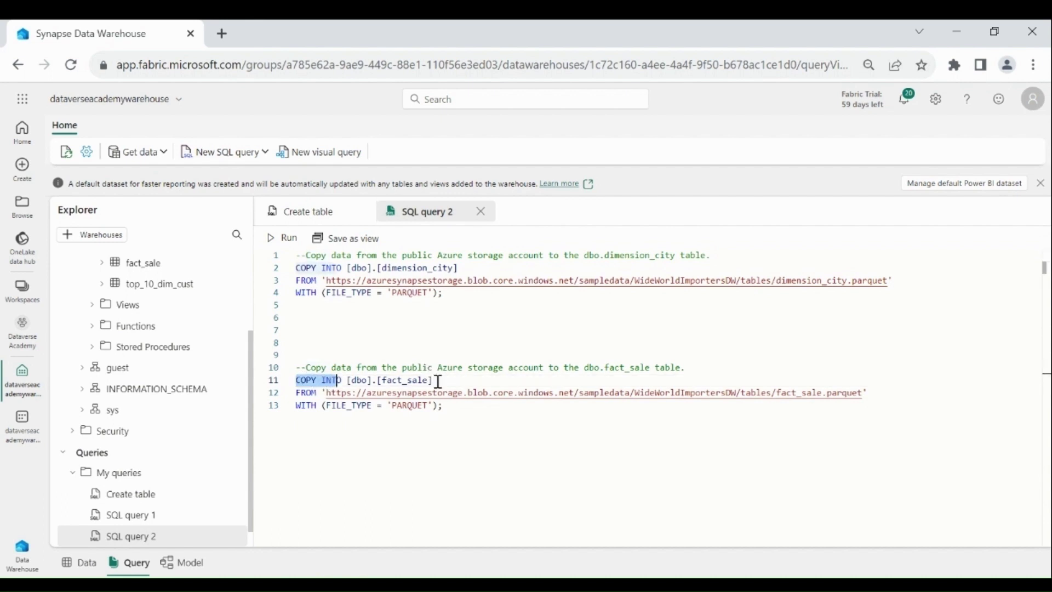
drag(438, 381, 346, 380)
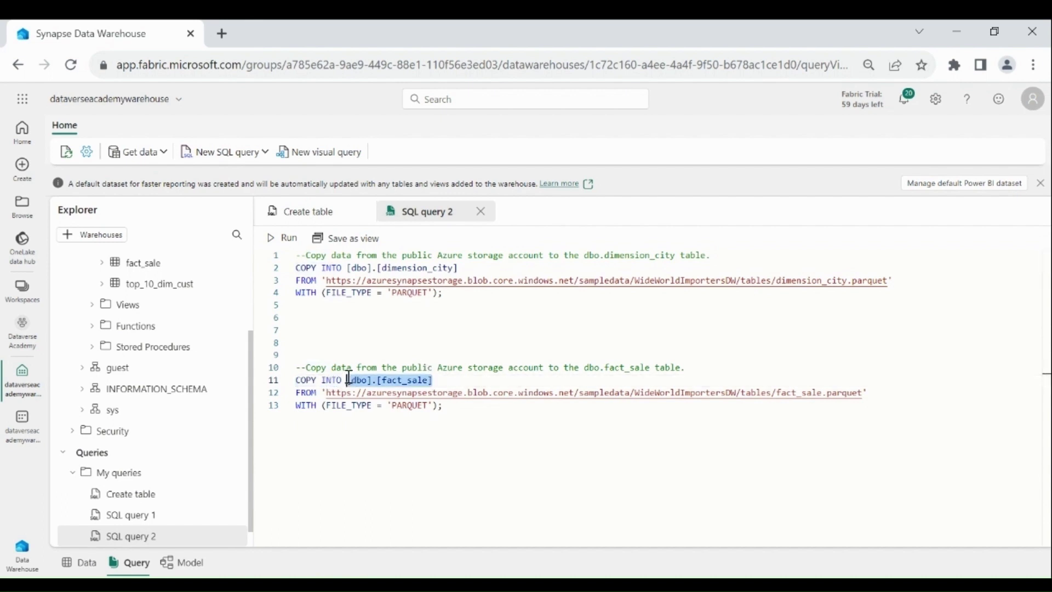
double_click(306, 392)
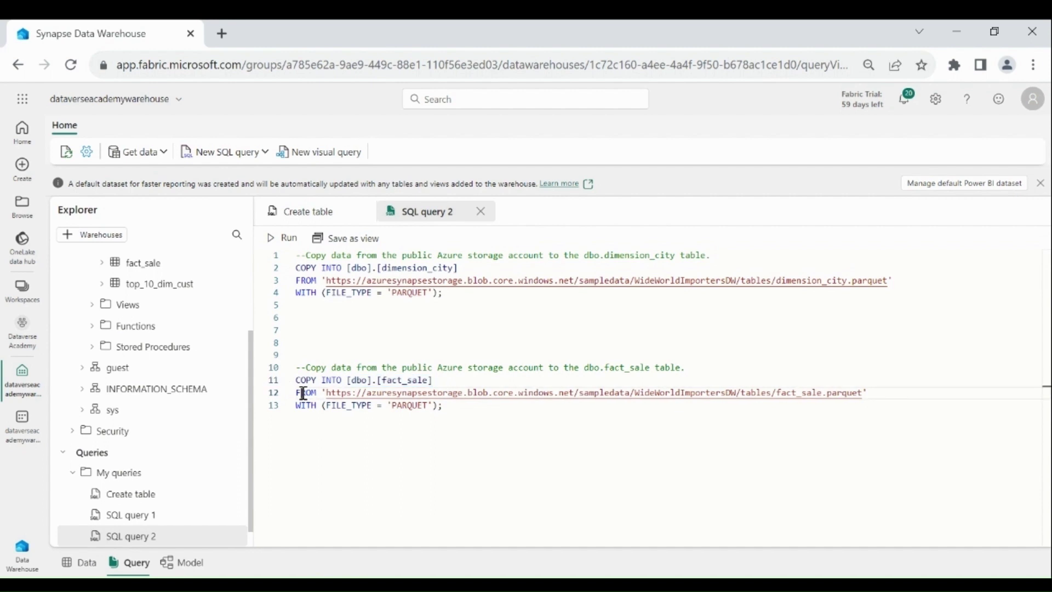
click(883, 385)
drag(867, 392, 318, 396)
double_click(307, 405)
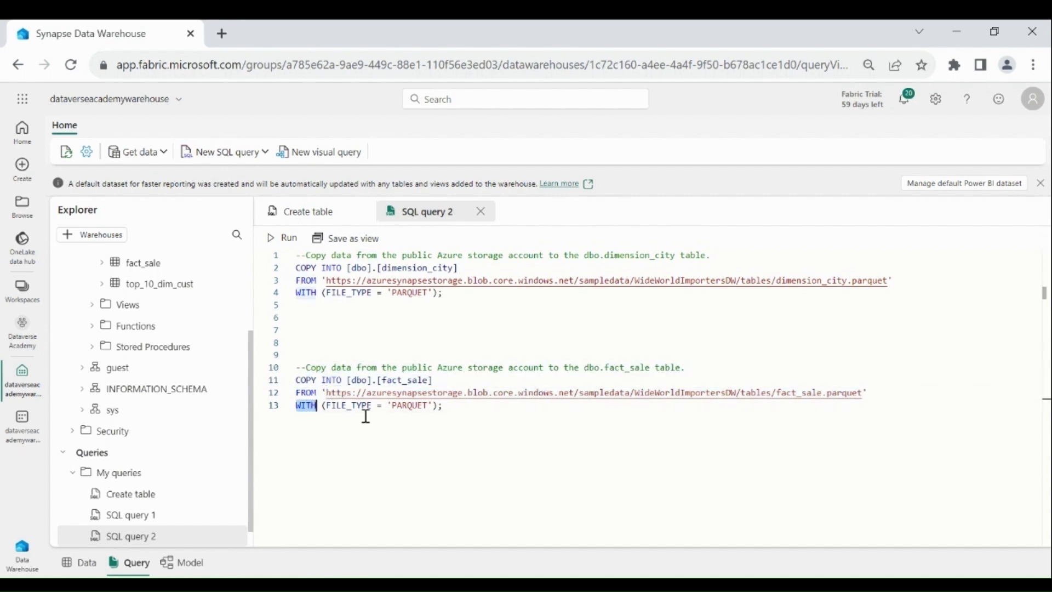
Step: Run both COPY INTO statements to load dimension_city and fact_sale, and bring up the dbo tables in the warehouse tree
click(444, 411)
click(283, 239)
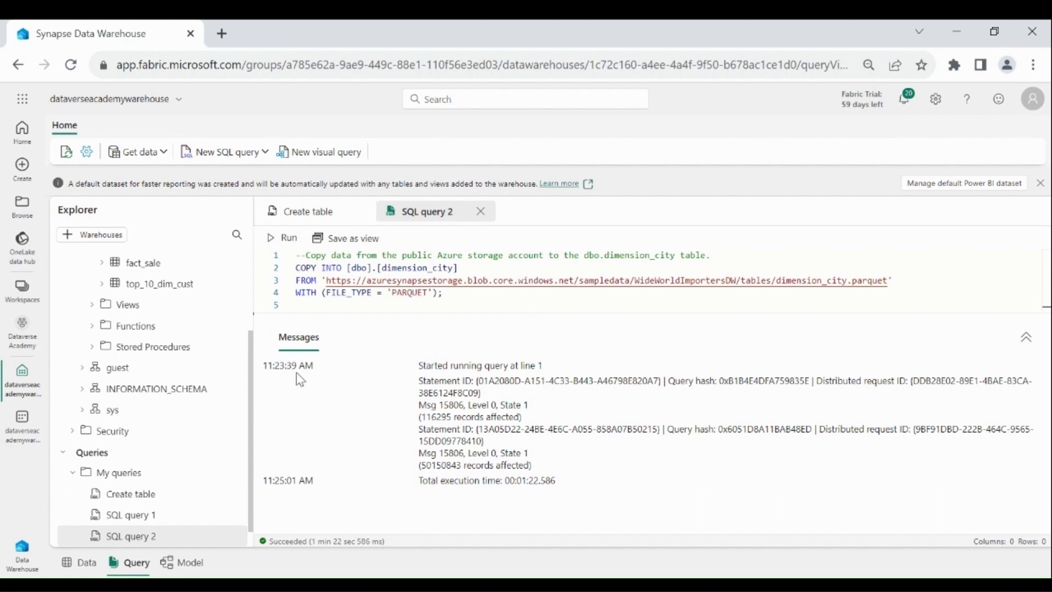
scroll(159, 355, up, 3)
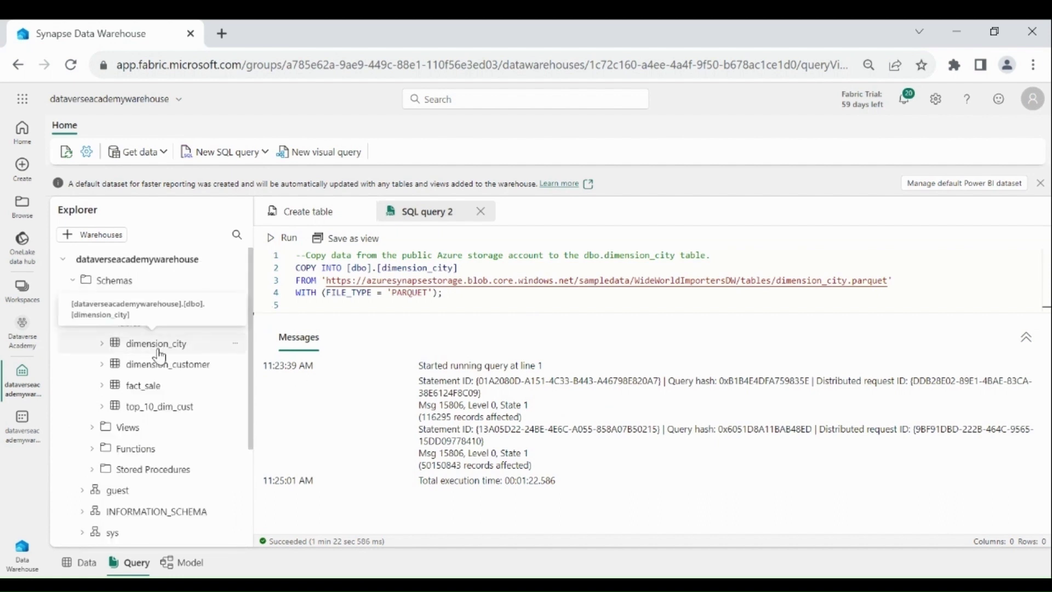
Step: Preview the loaded data in the dimension_city and fact_sale tables
click(158, 351)
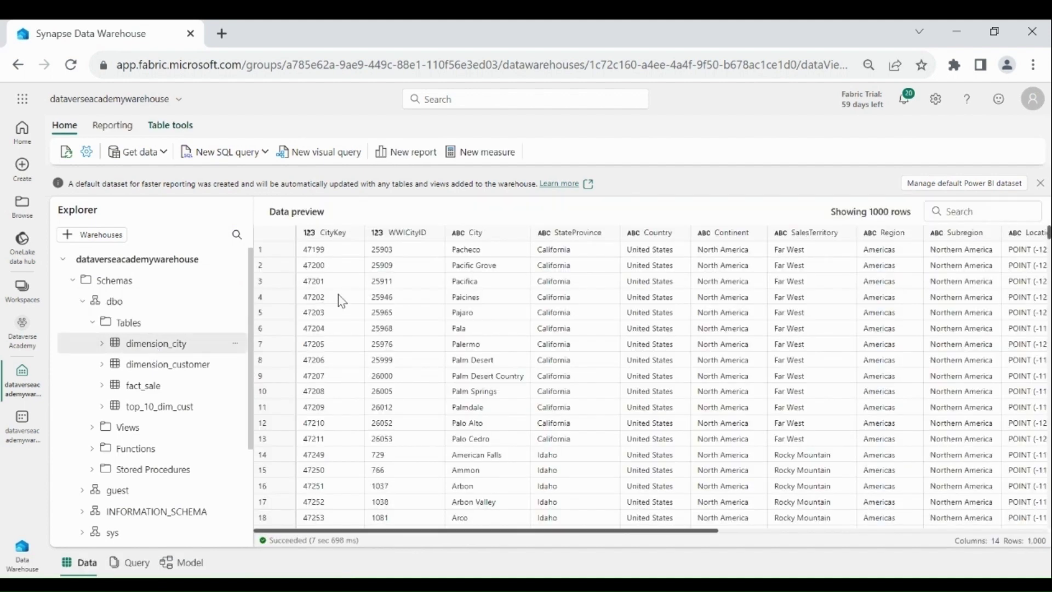
drag(329, 298, 891, 378)
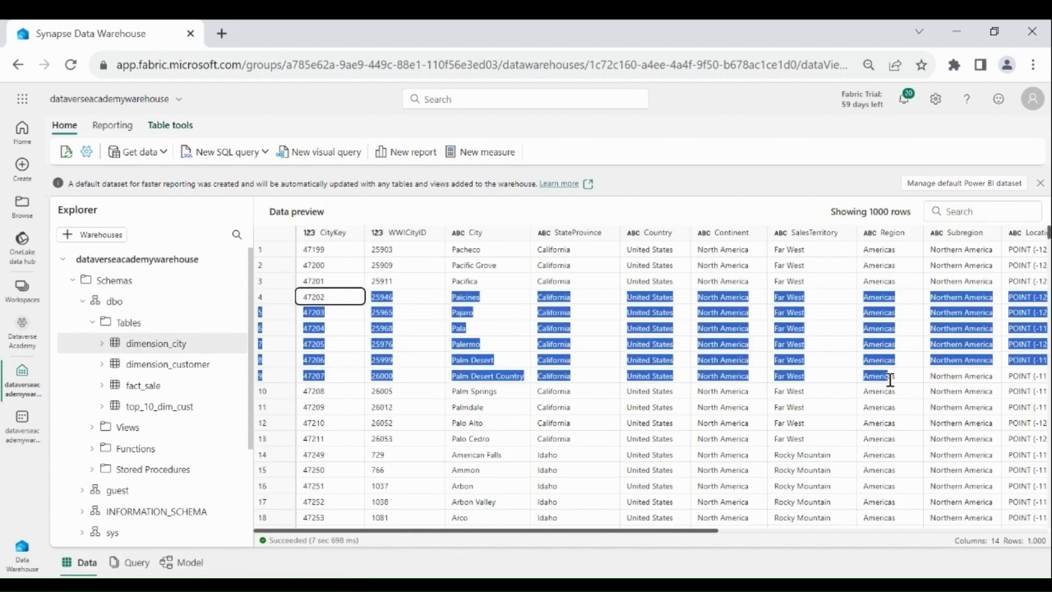
click(496, 439)
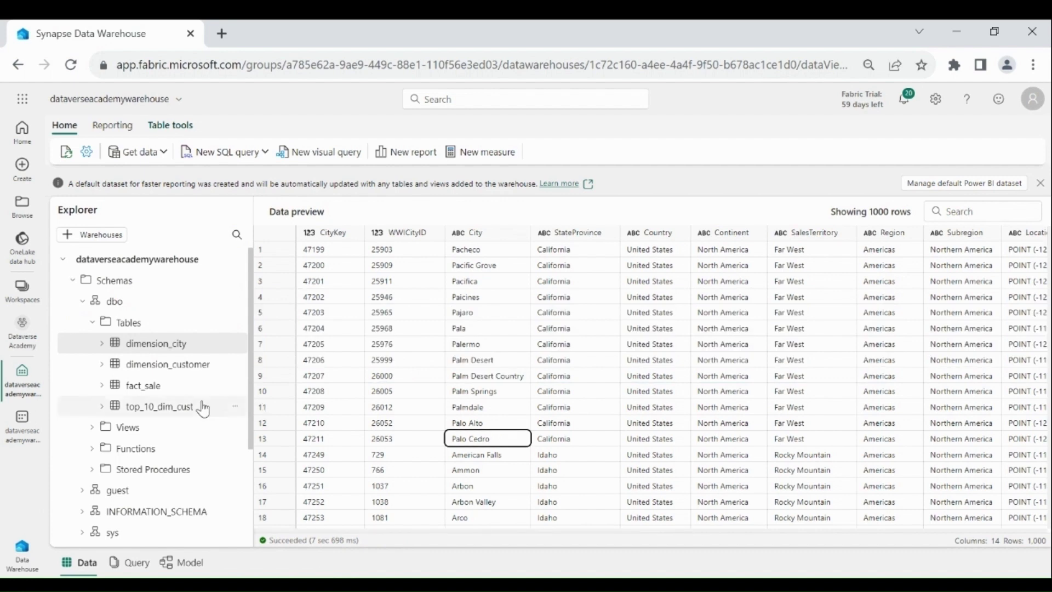
click(163, 388)
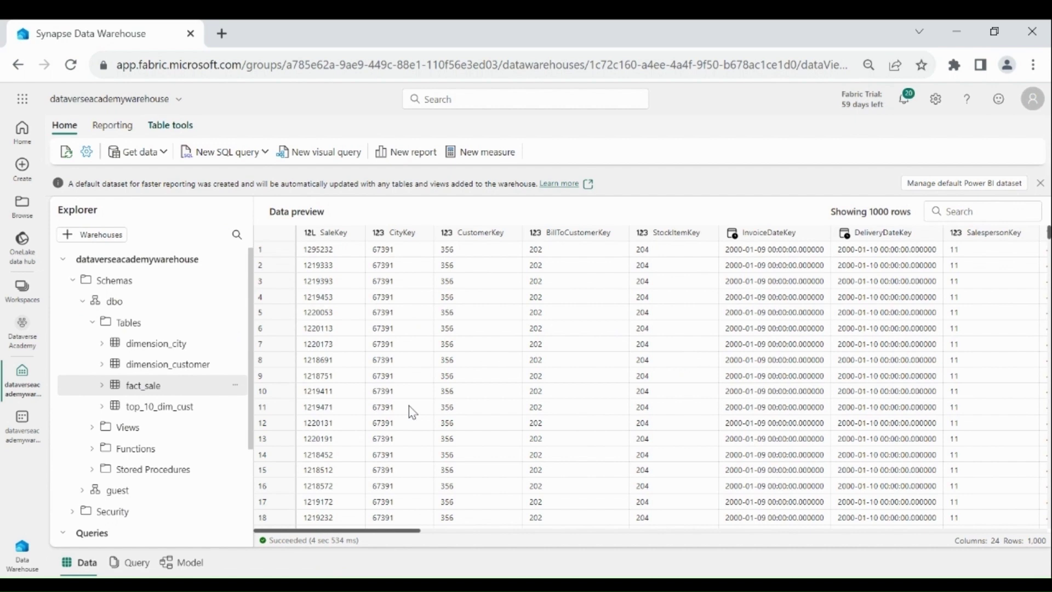
Step: Generate a new SQL query selecting the top 100 rows of the fact_sale table
click(236, 389)
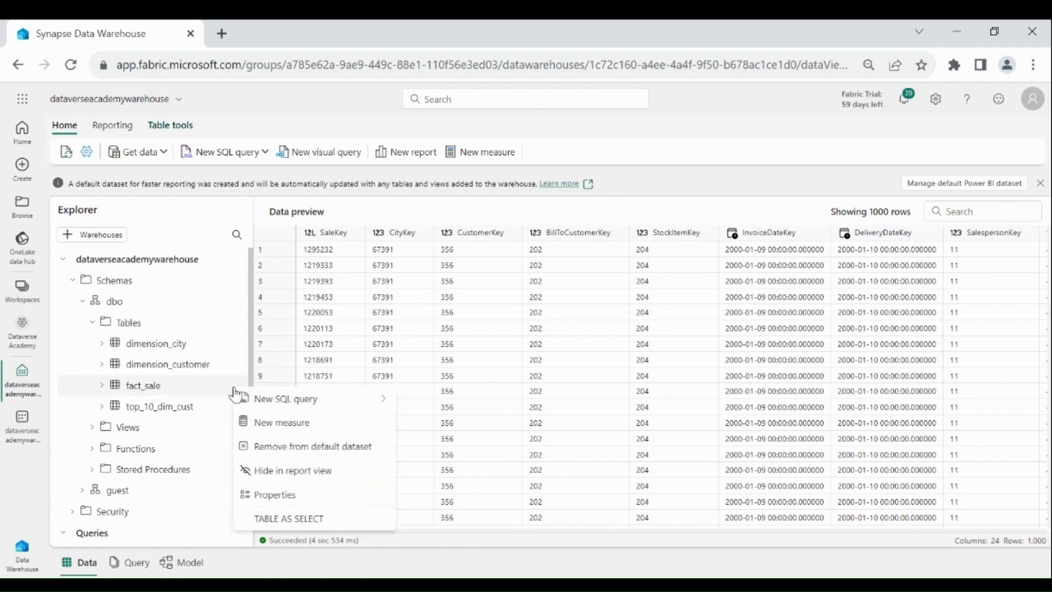
mouse_move(237, 397)
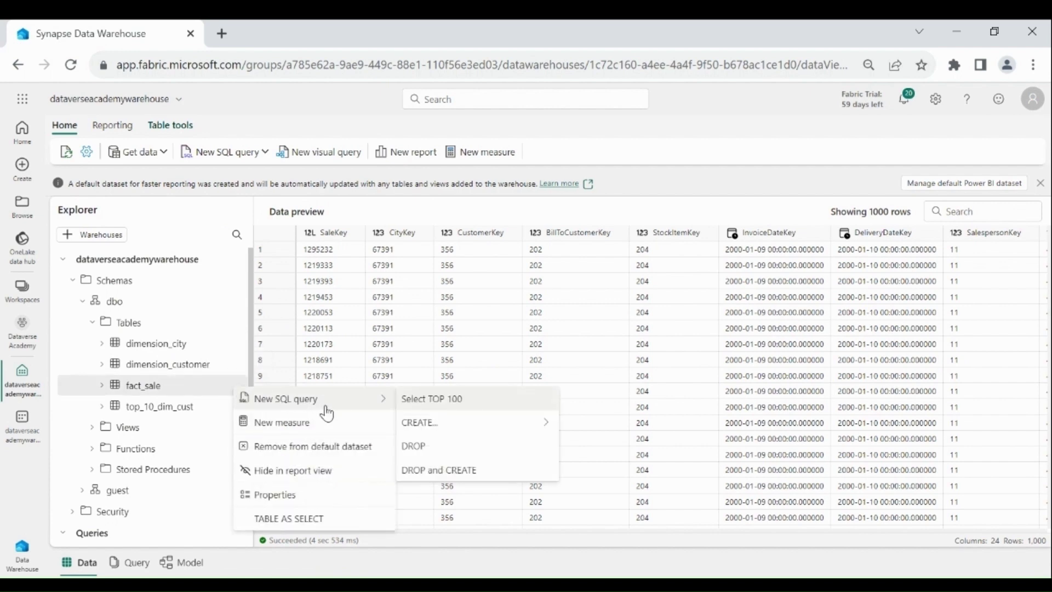
click(430, 400)
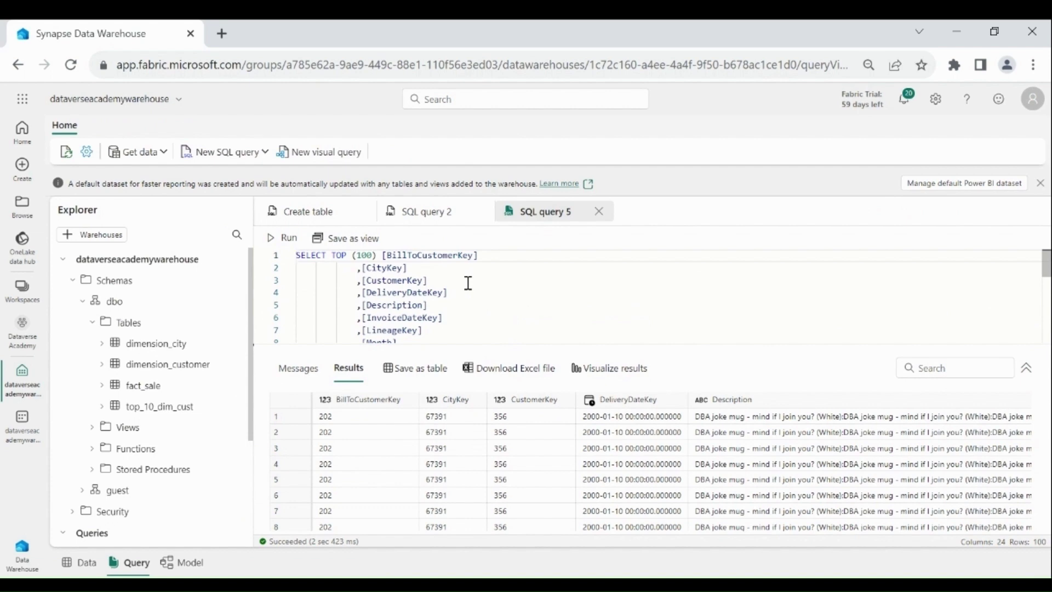
click(502, 285)
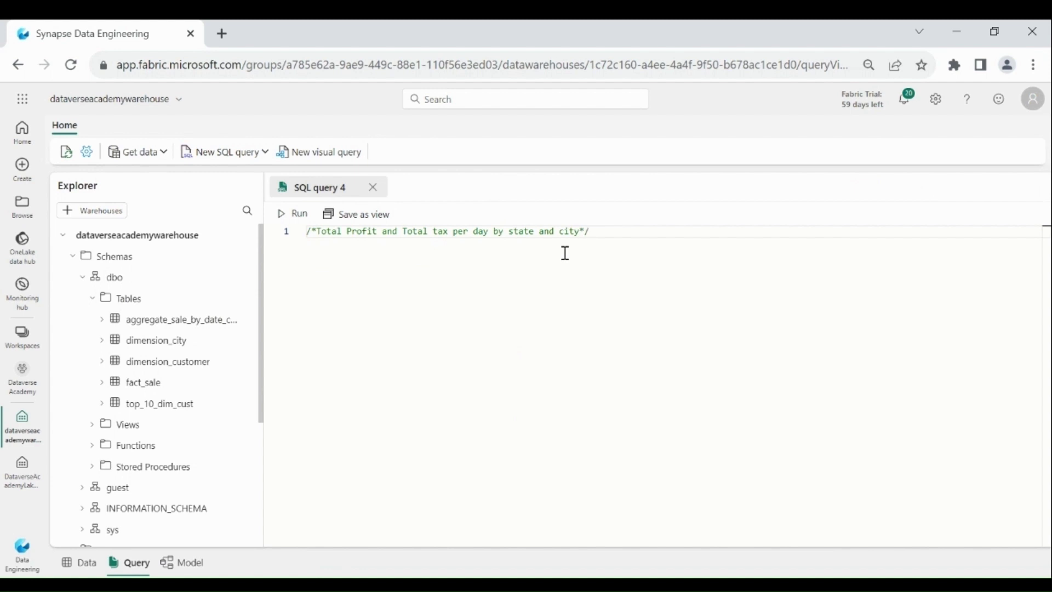
Step: Examine the query comment asking for total profit and total tax per day by state and city
drag(343, 232, 436, 231)
click(340, 348)
drag(517, 232, 564, 231)
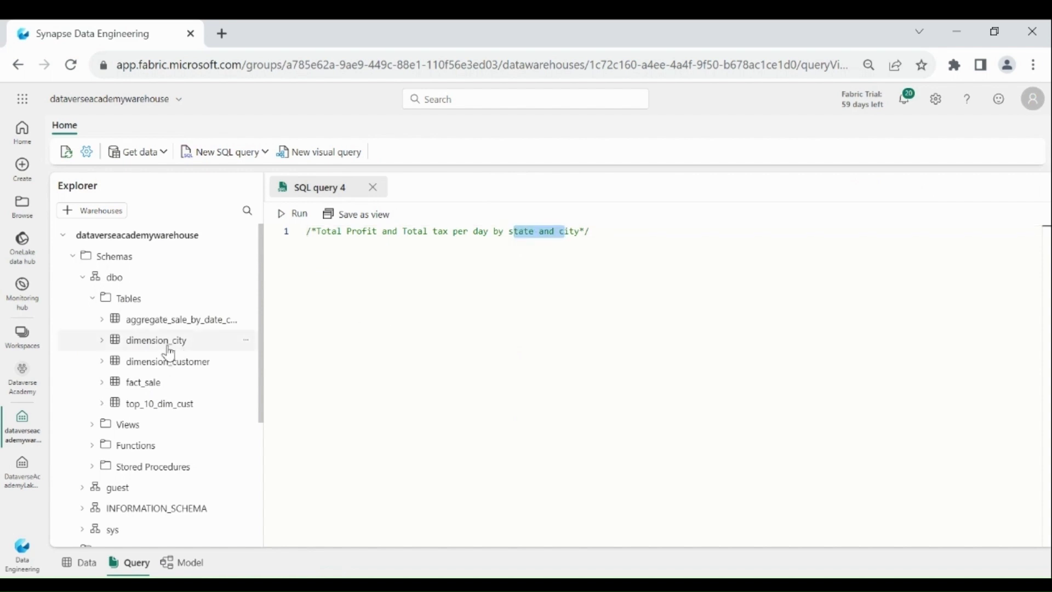
click(391, 299)
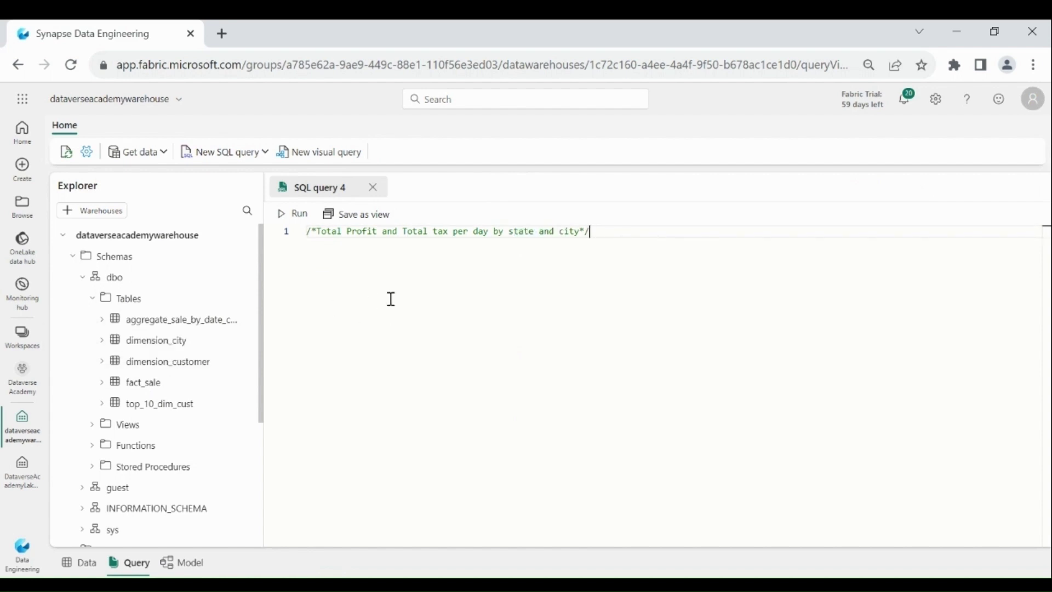
Step: Create a new visual query and add the fact_sale and dimension_city tables to its canvas
click(334, 159)
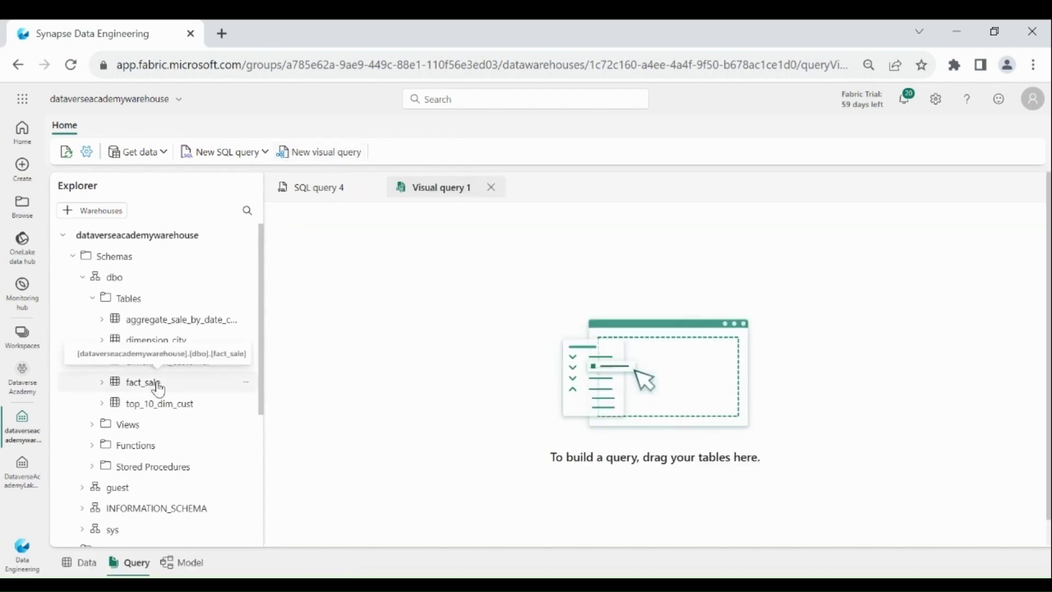
drag(158, 388, 421, 293)
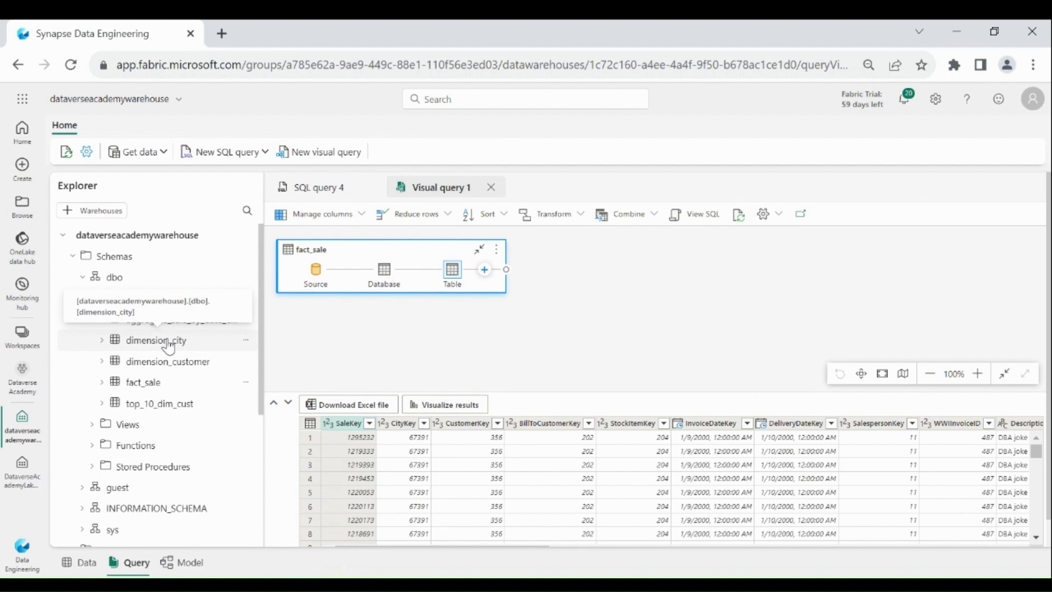
drag(169, 347, 404, 314)
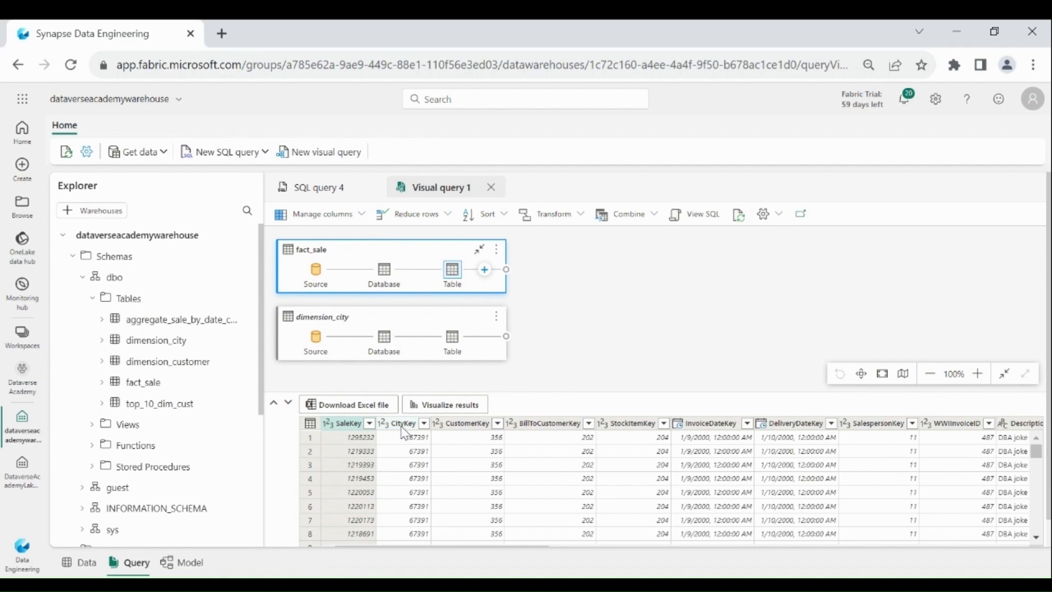
click(382, 317)
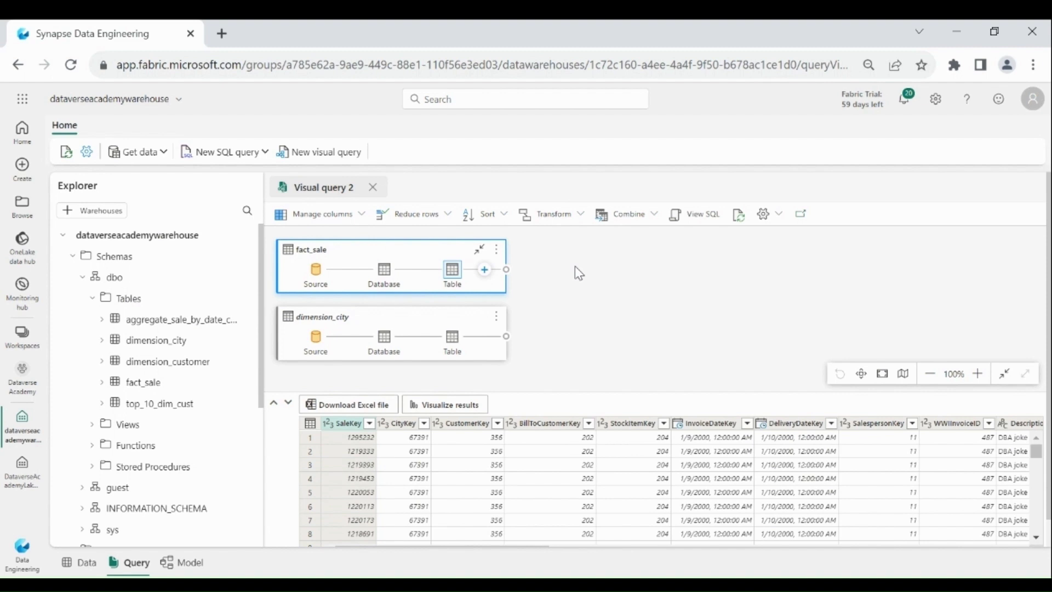
Step: Reduce the fact_sale table in the visual query to its top 100 rows
click(449, 215)
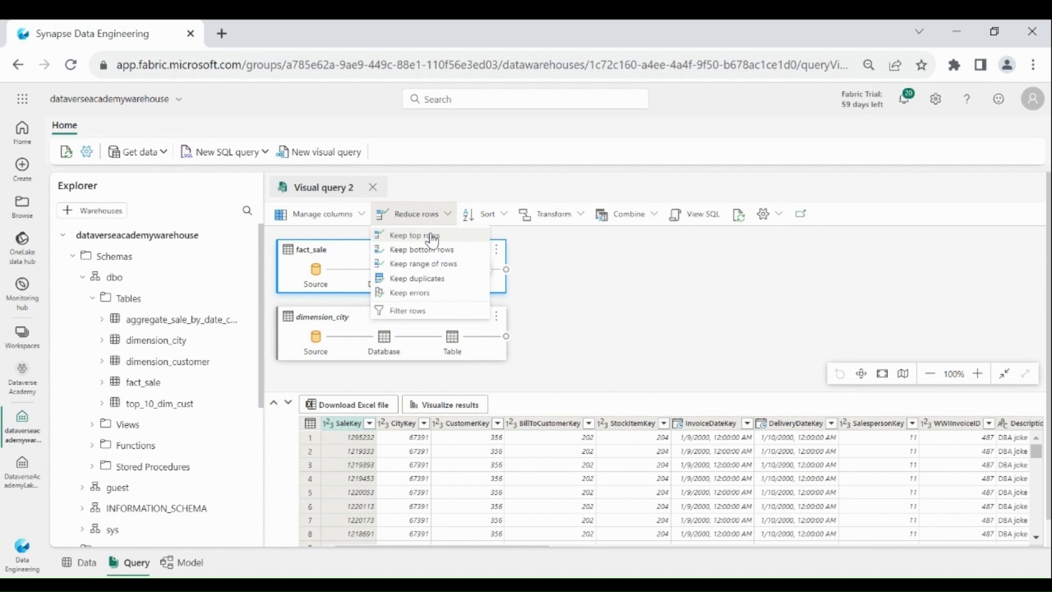
click(432, 236)
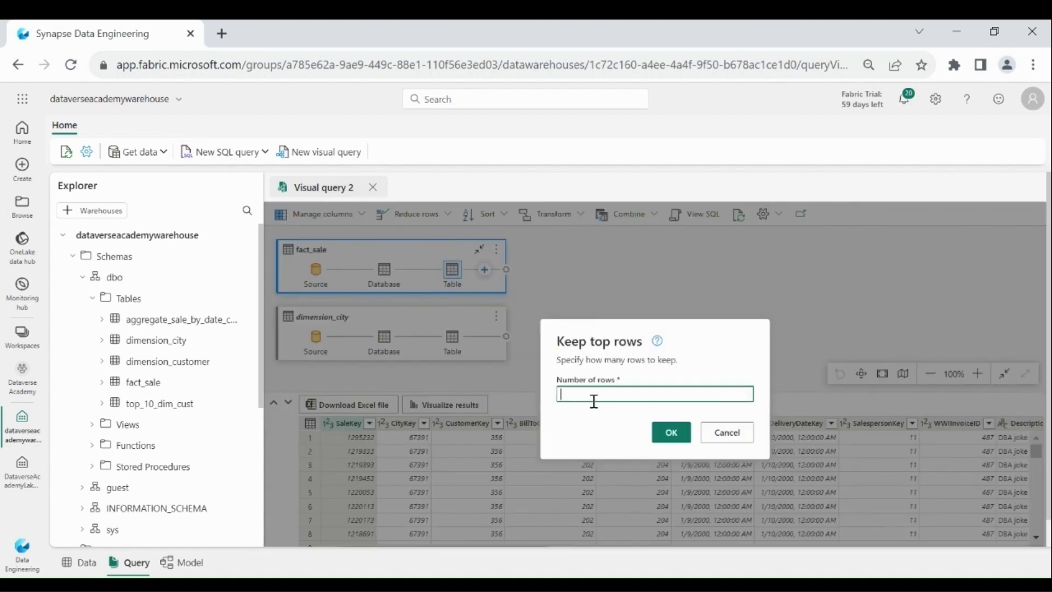
text(100)
click(679, 429)
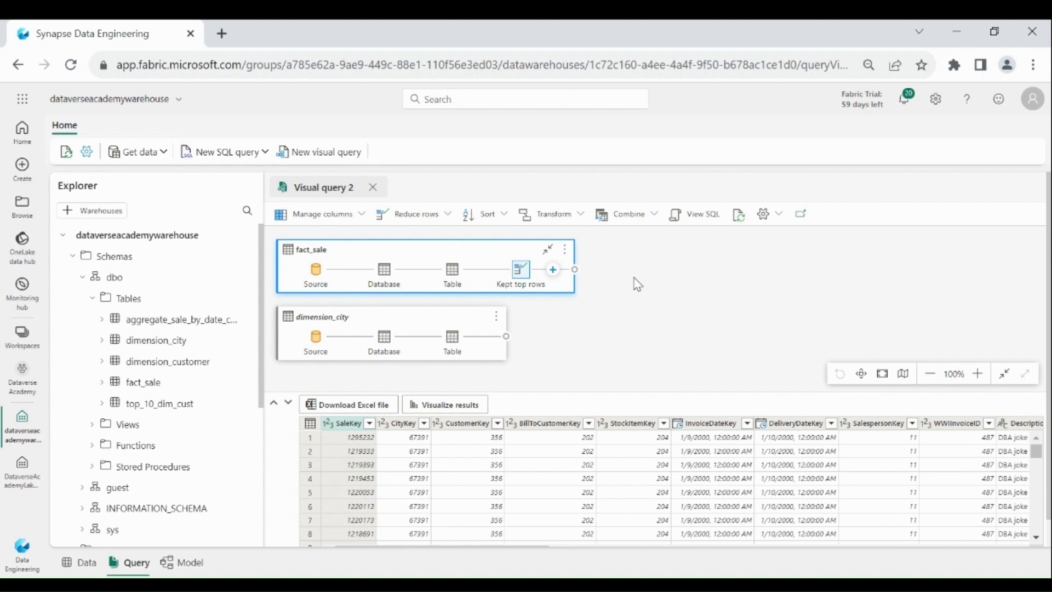
Step: Merge fact_sale with dimension_city as a new query, matching on CityKey in both tables with an Inner join
click(655, 215)
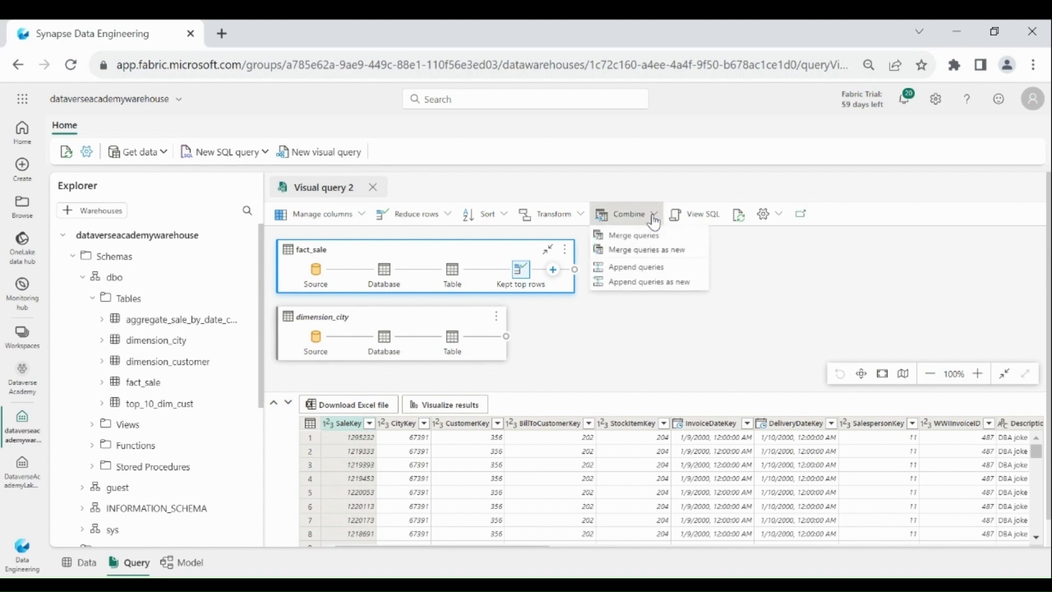
click(645, 252)
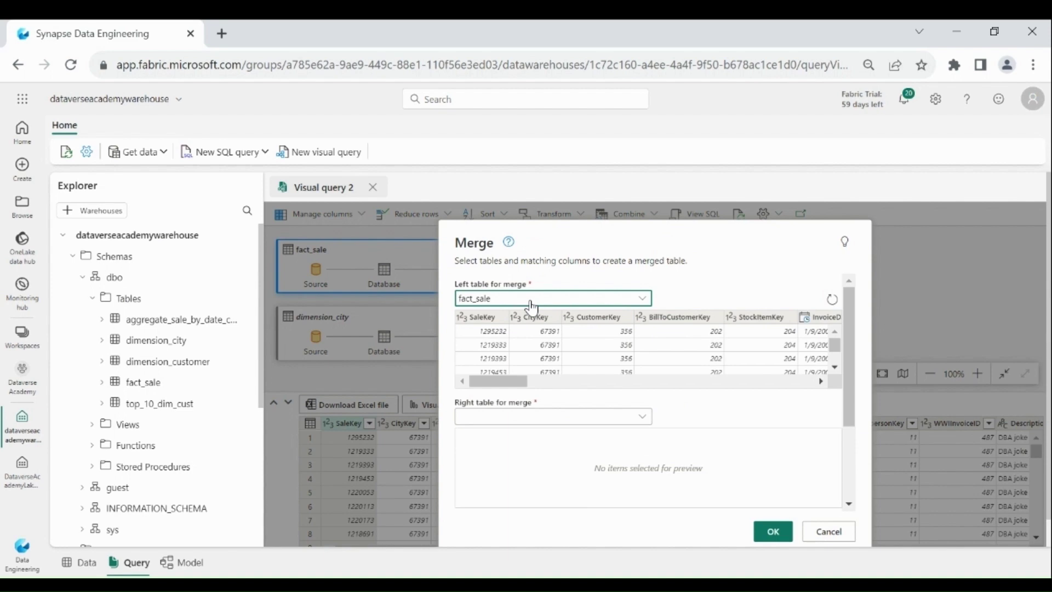
click(530, 417)
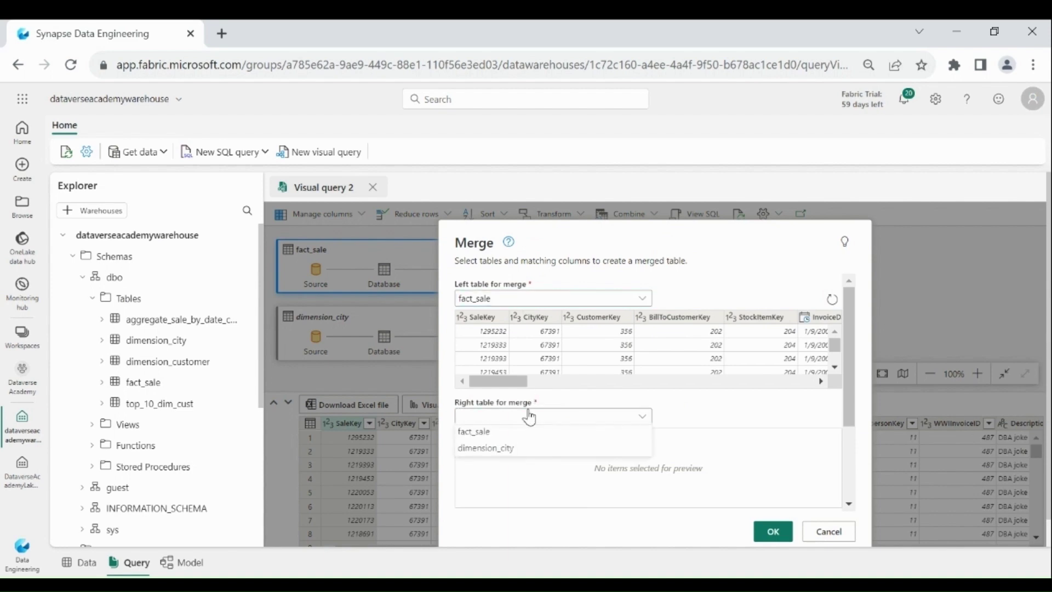
click(517, 452)
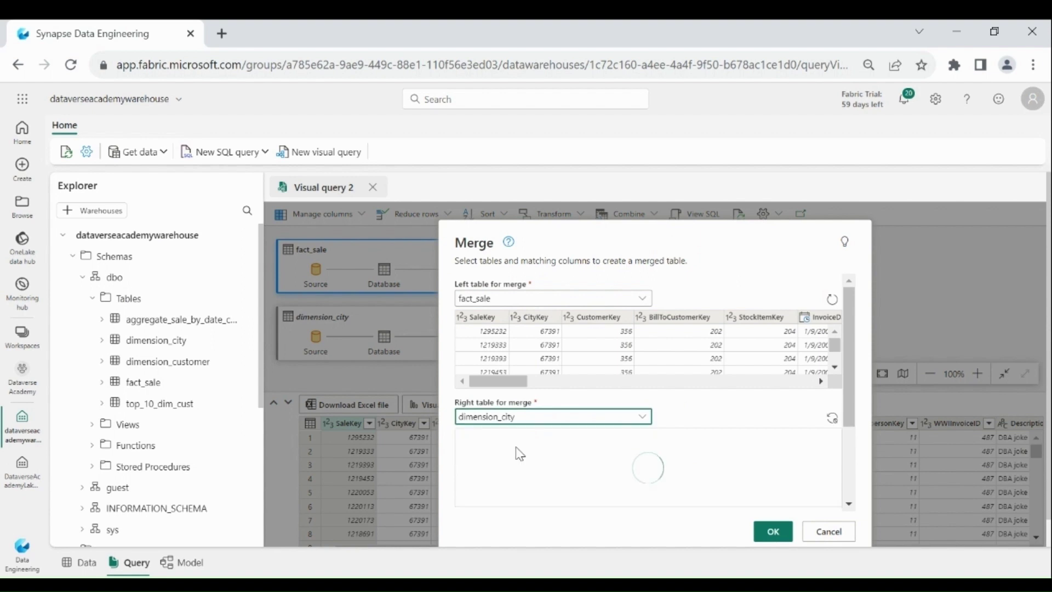
click(534, 318)
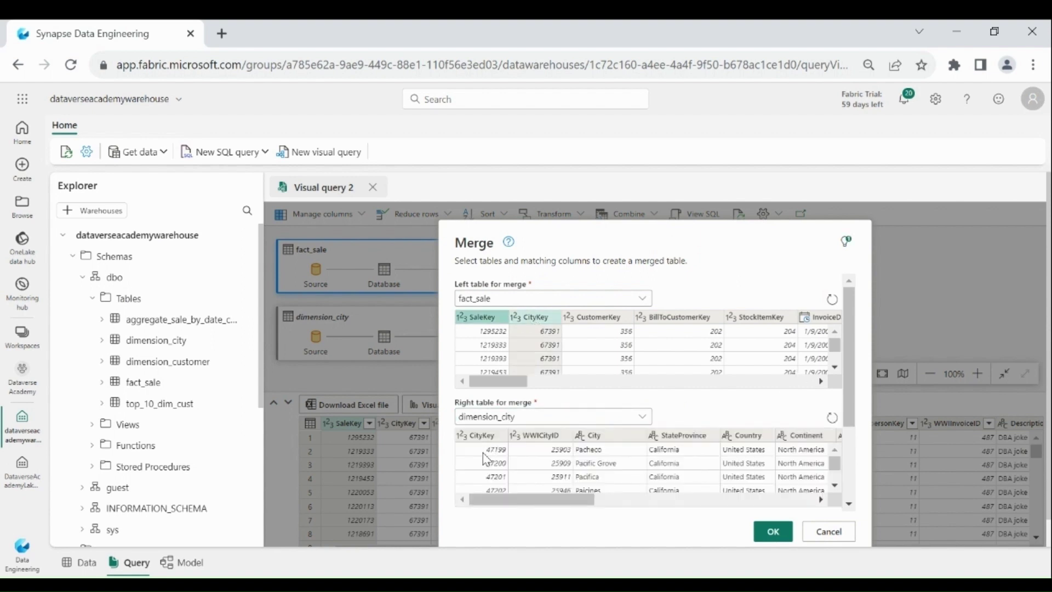
click(479, 437)
scroll(717, 423, down, 3)
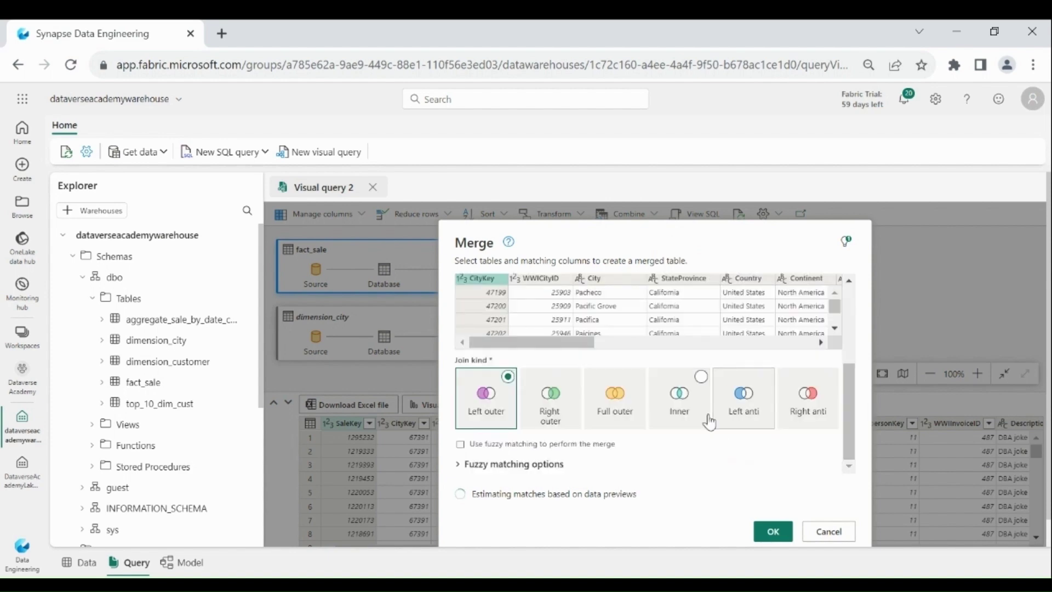
click(691, 407)
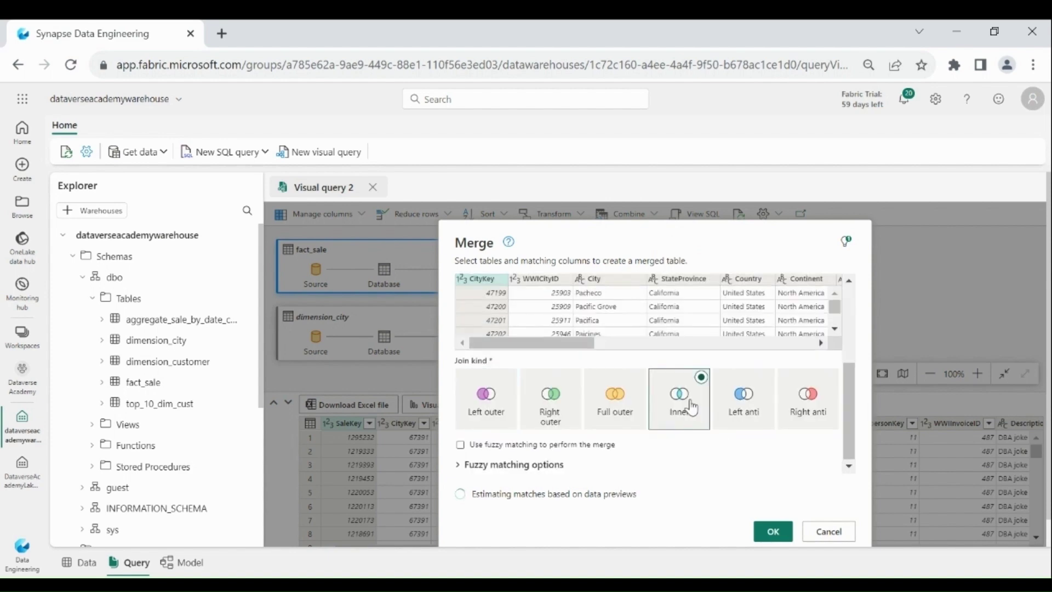
click(772, 533)
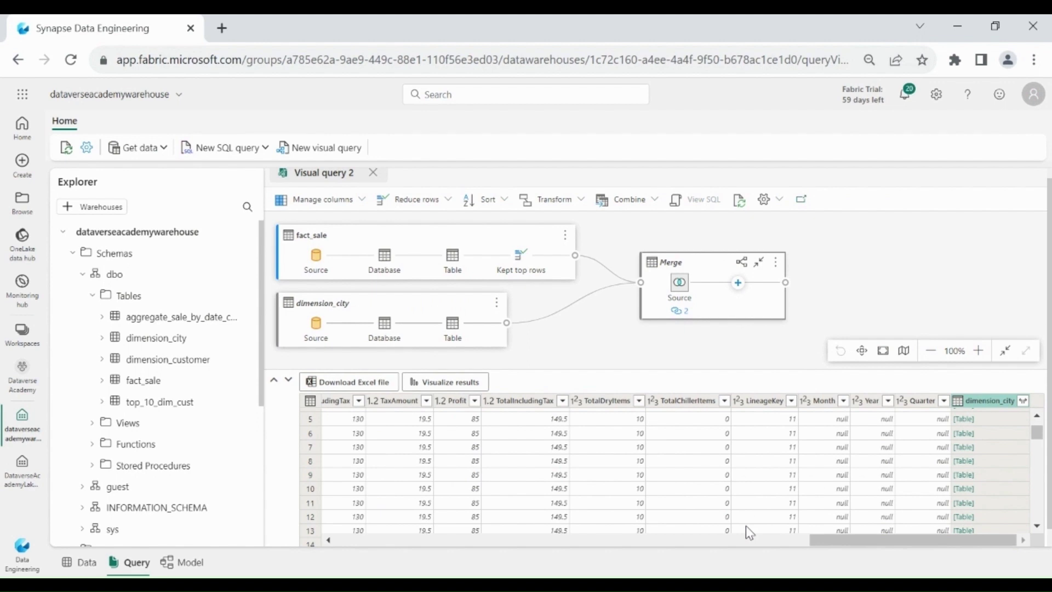
Step: Expand the merged dimension_city column to include only the StateProvince and City columns
click(746, 525)
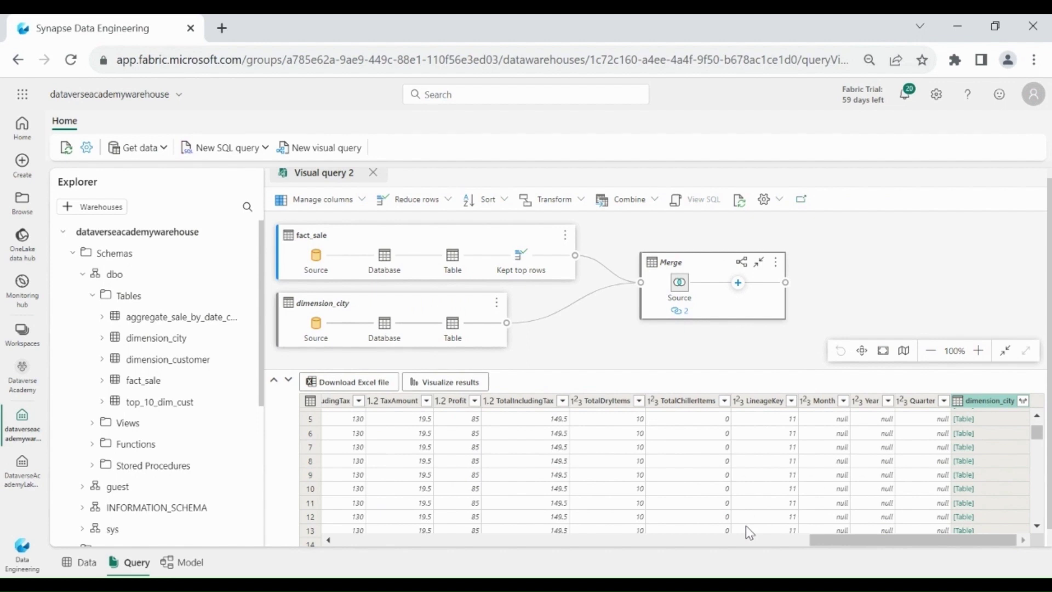
click(1023, 401)
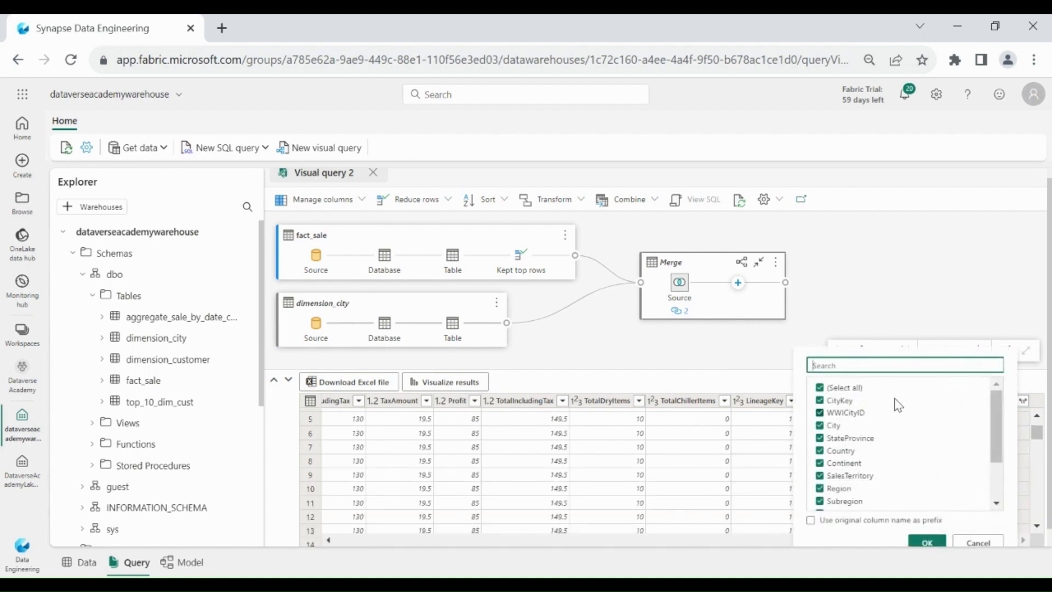
click(850, 388)
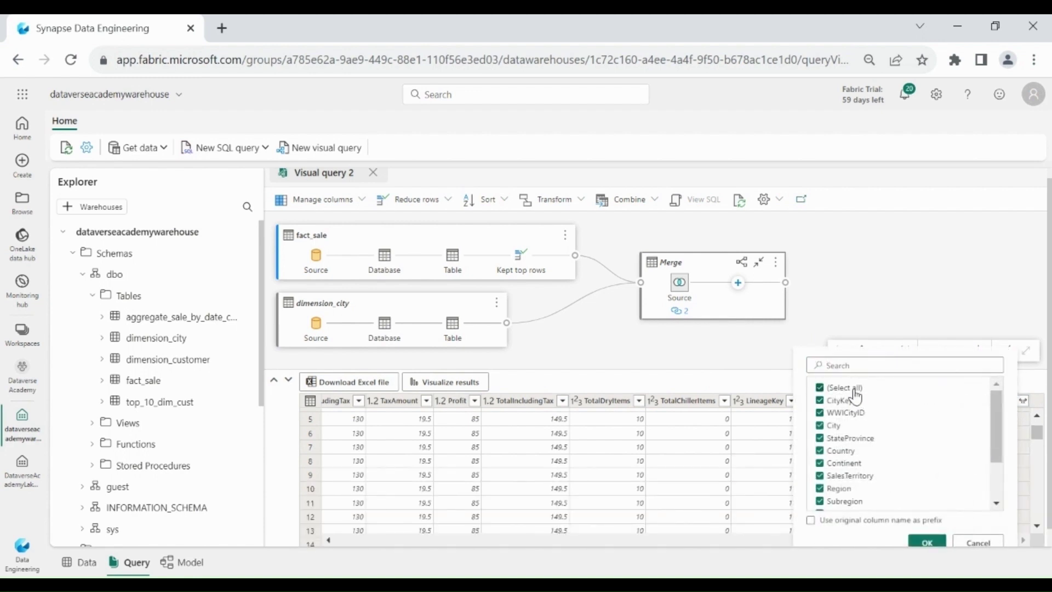
click(847, 440)
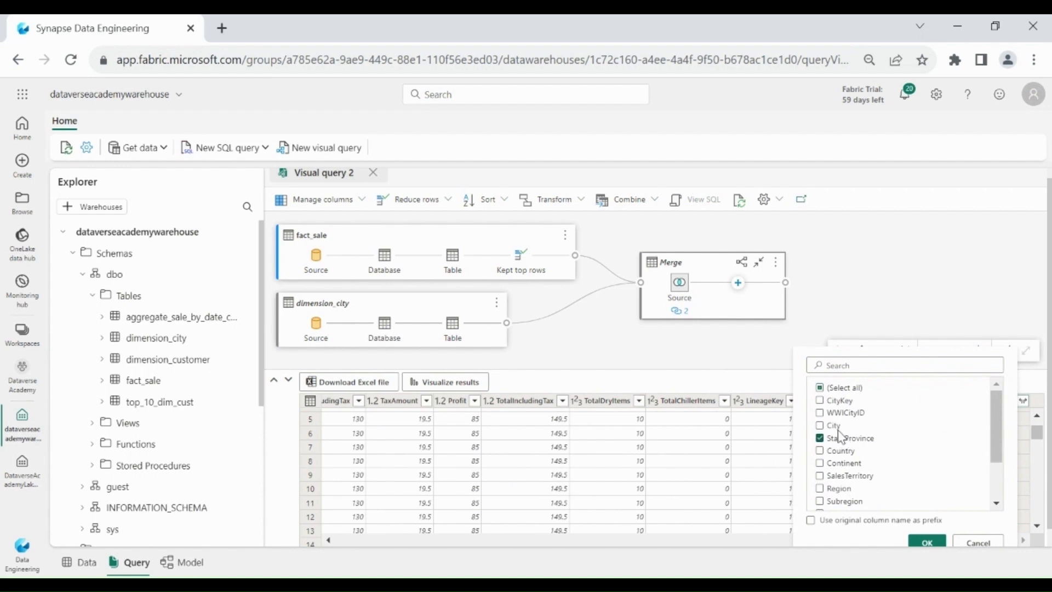
click(830, 426)
click(930, 544)
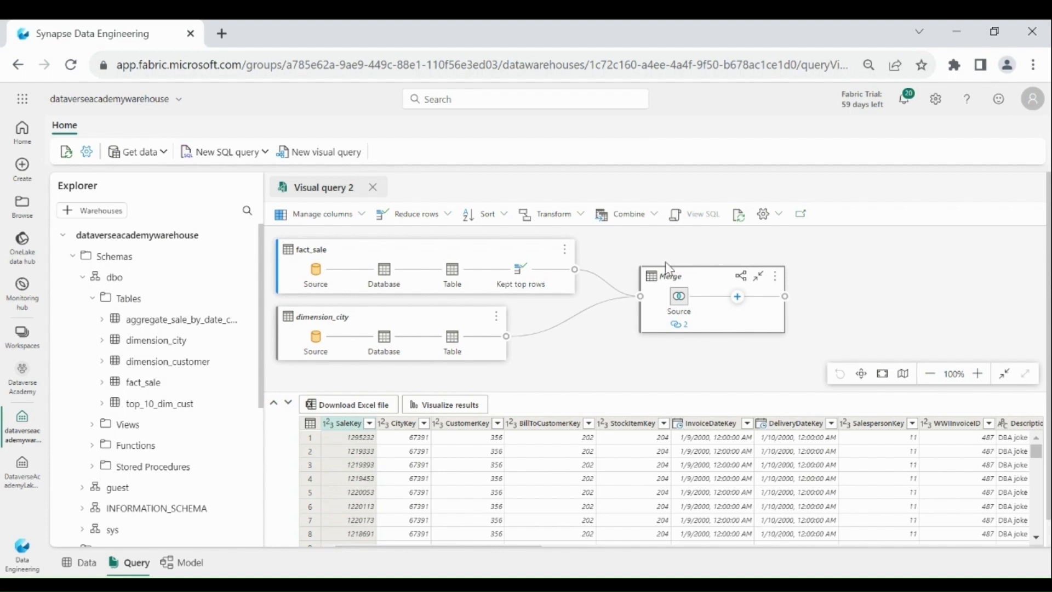
Step: Start an advanced Group by on the merged table, grouping by City, StateProvince and InvoiceDateKey
click(581, 226)
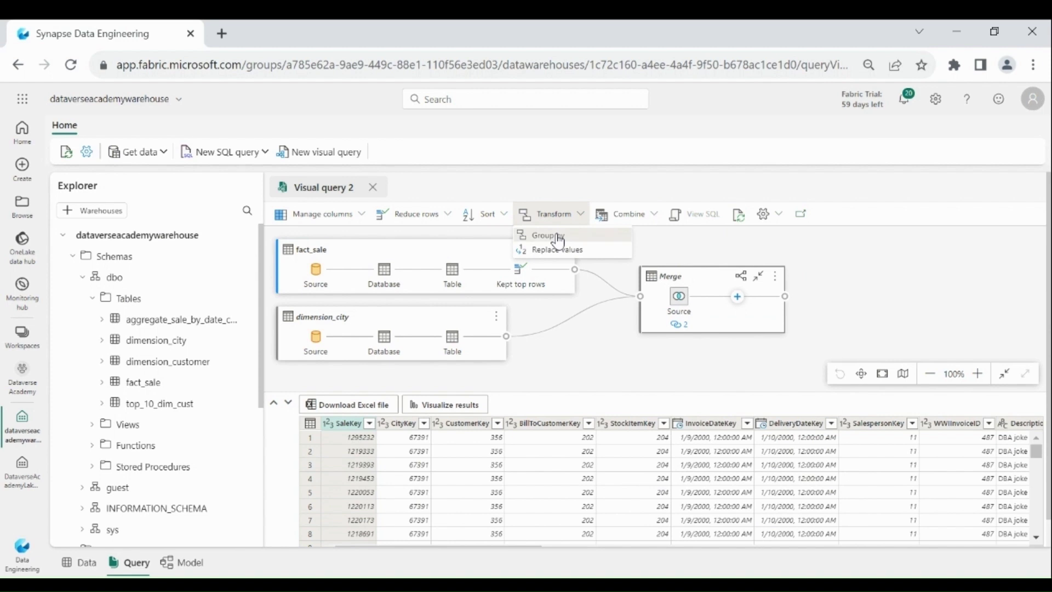
click(559, 240)
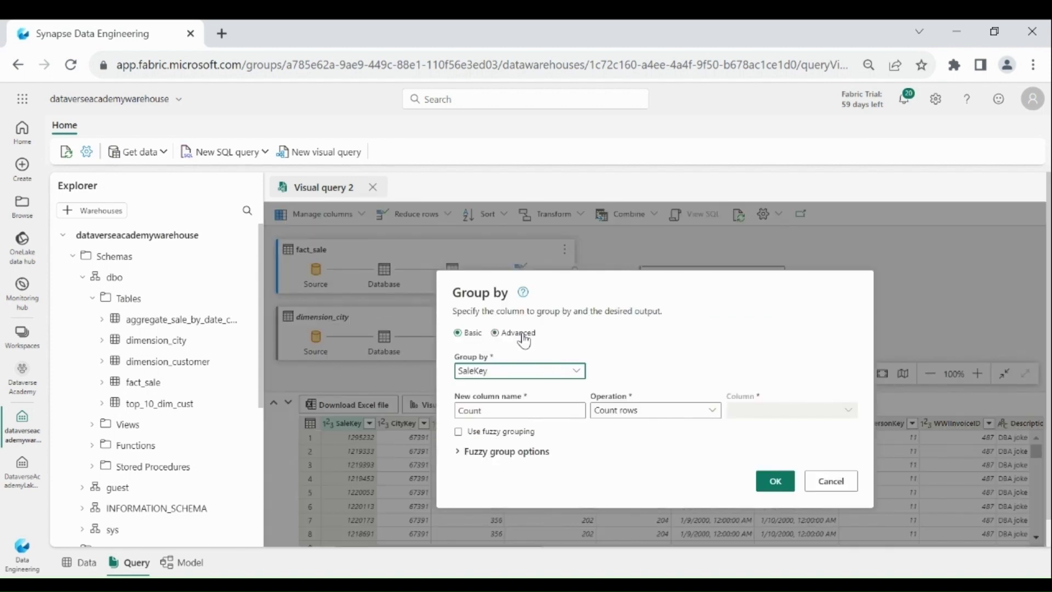
click(496, 332)
drag(564, 260, 556, 205)
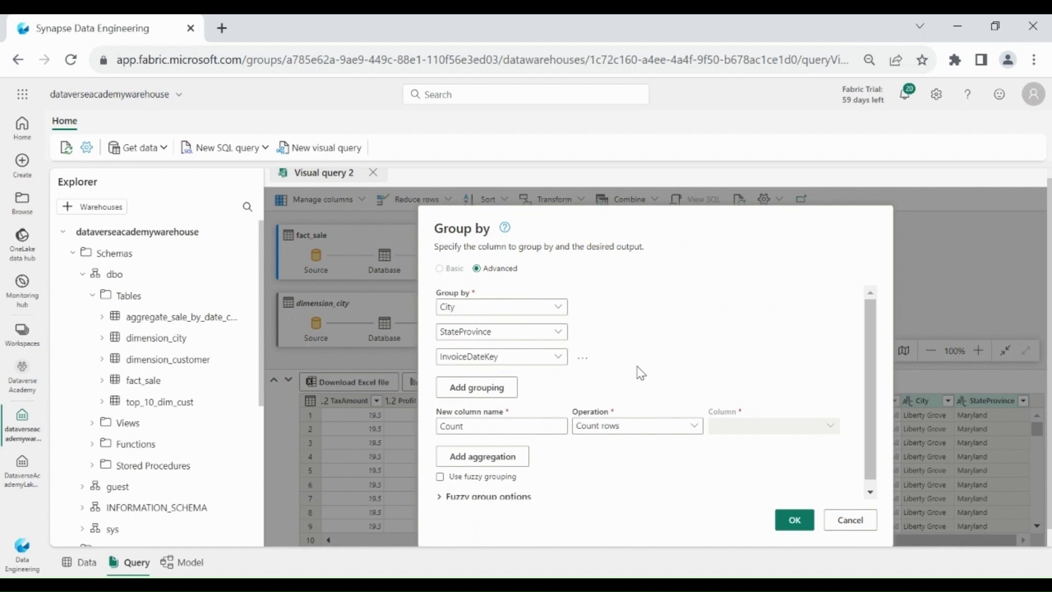
Step: Define the first Group by aggregation as Total Profit, using the Sum operation on the Profit column
double_click(543, 425)
text(Total )
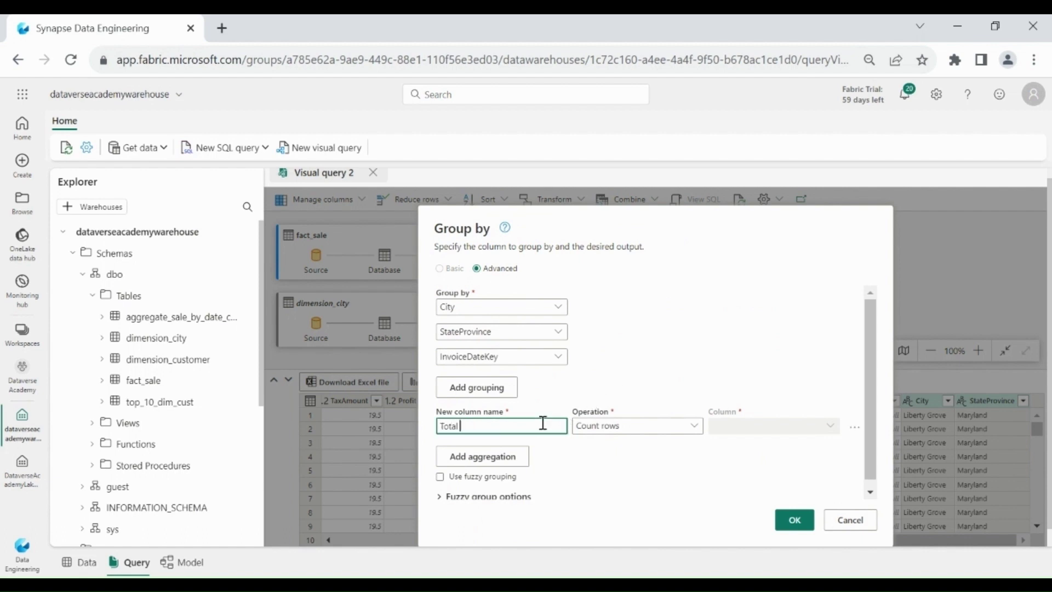
text(Profit)
click(601, 430)
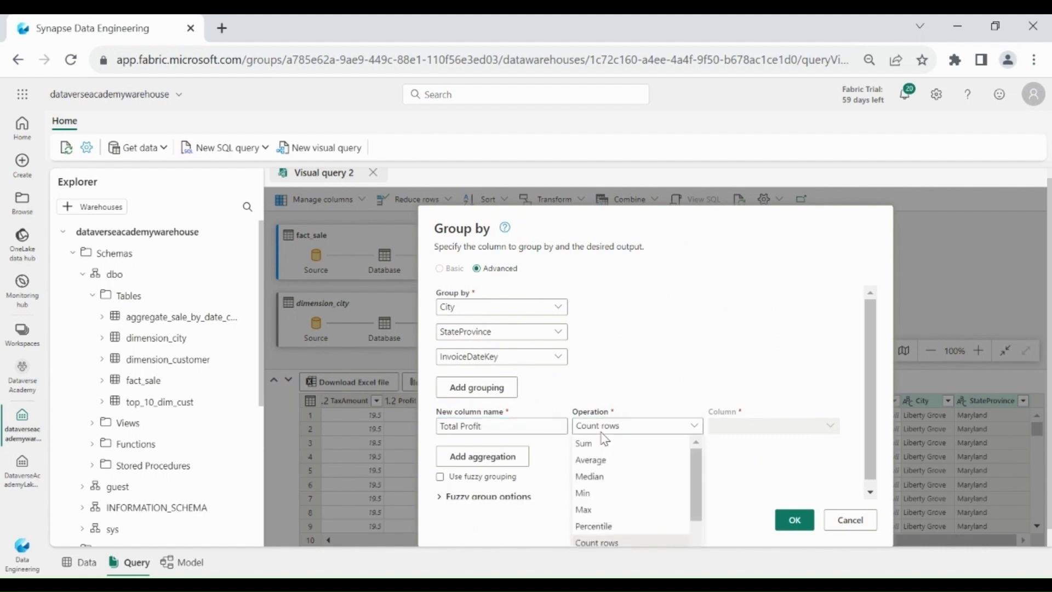
click(599, 441)
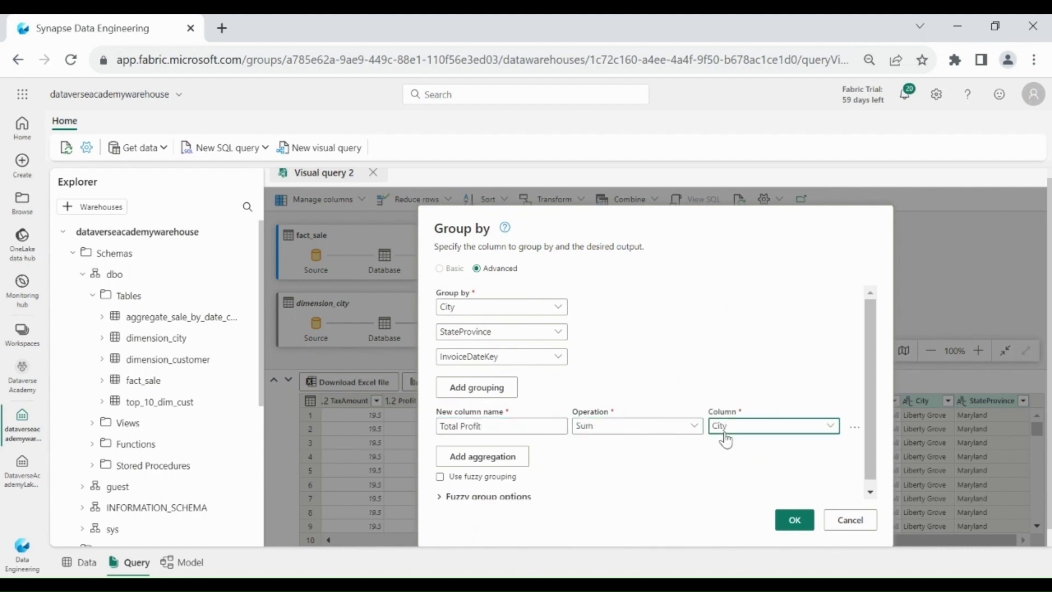
click(727, 430)
click(728, 439)
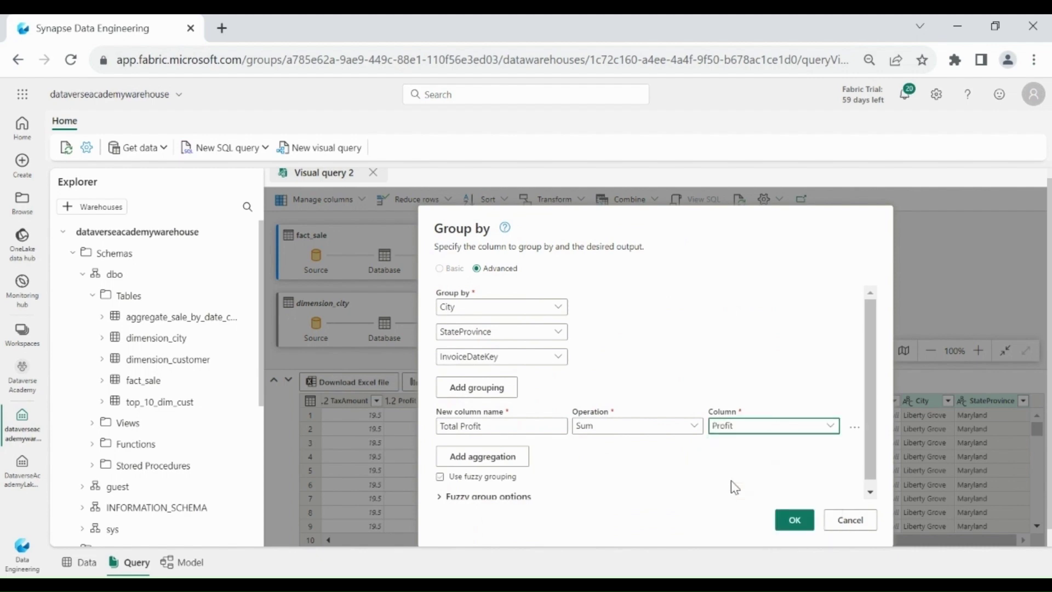
Step: Add a second aggregation named Total tax that sums the TaxAmount column, and apply the grouping
click(498, 456)
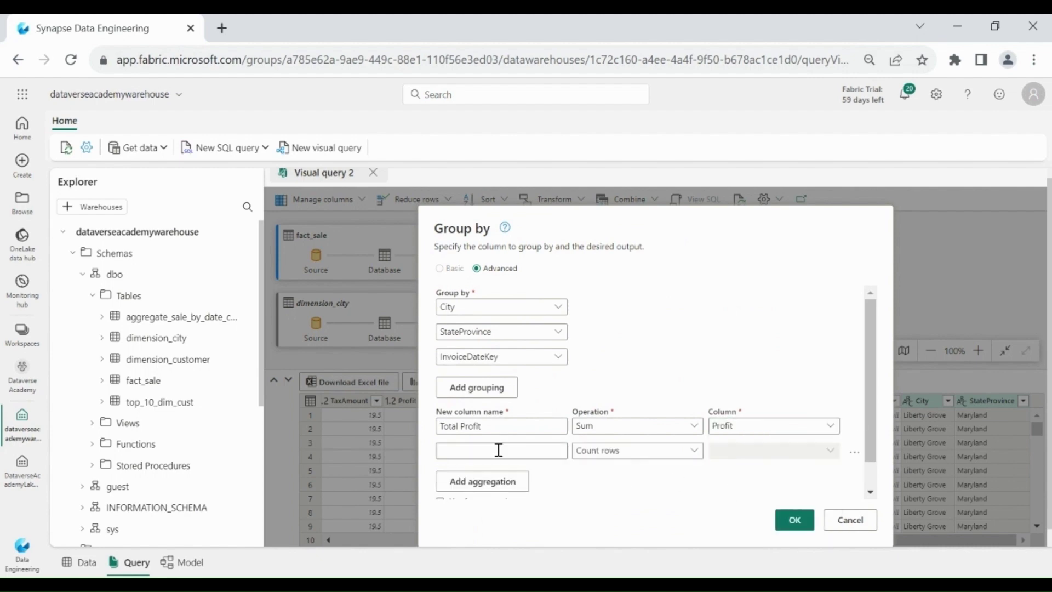
click(499, 450)
text(Total )
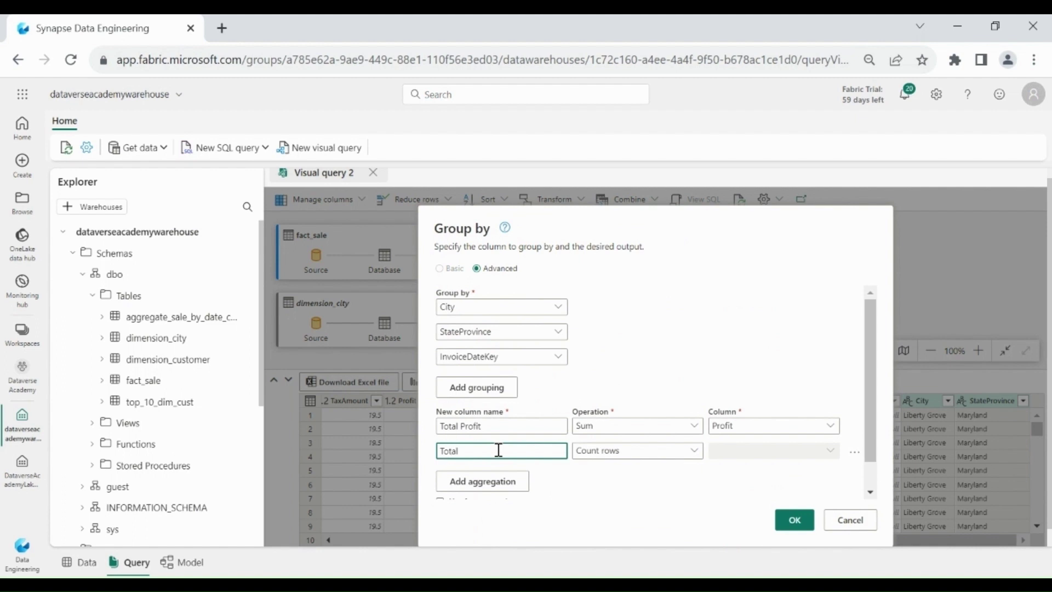
text(tax)
click(661, 452)
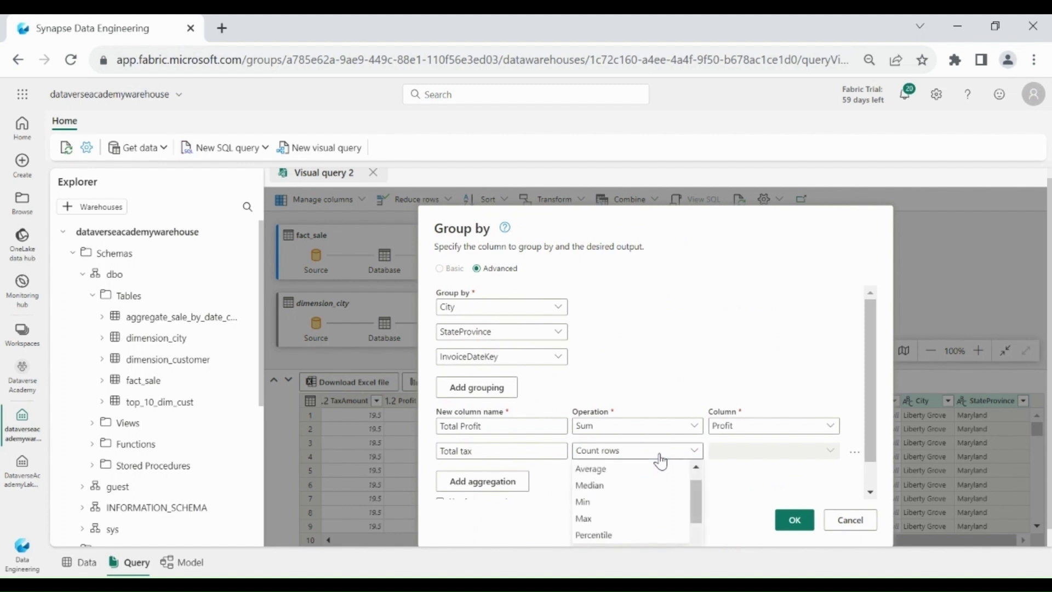
mouse_move(689, 478)
mouse_down()
mouse_move(694, 501)
mouse_move(703, 469)
mouse_up()
click(616, 469)
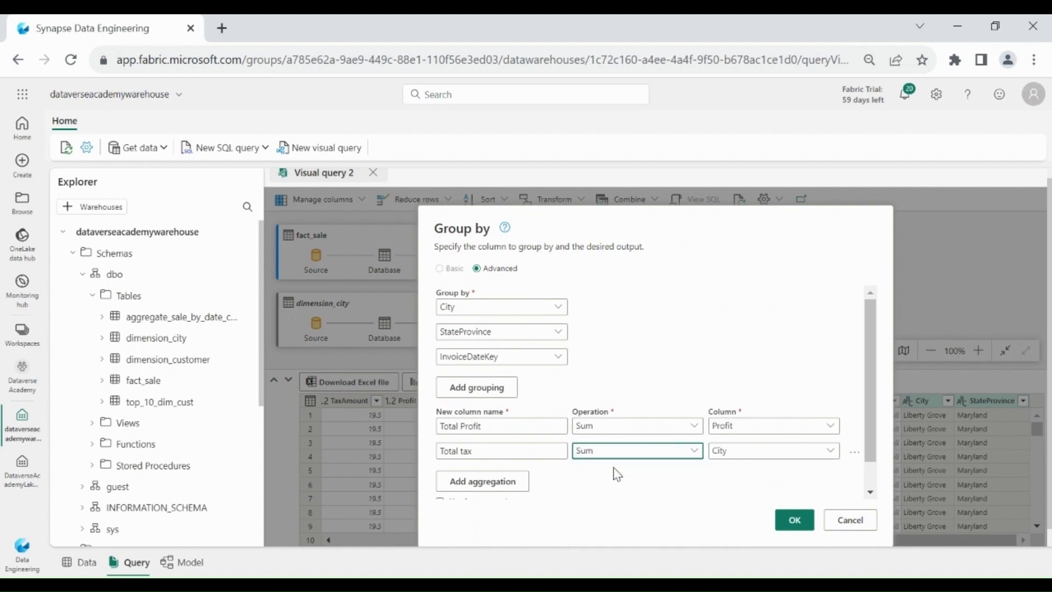
click(753, 456)
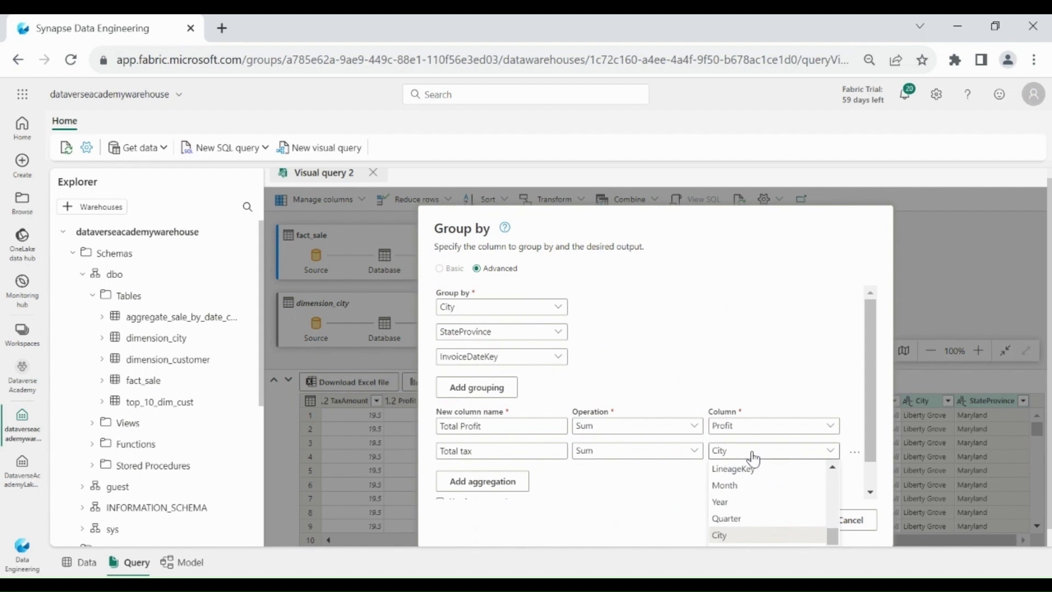
click(767, 501)
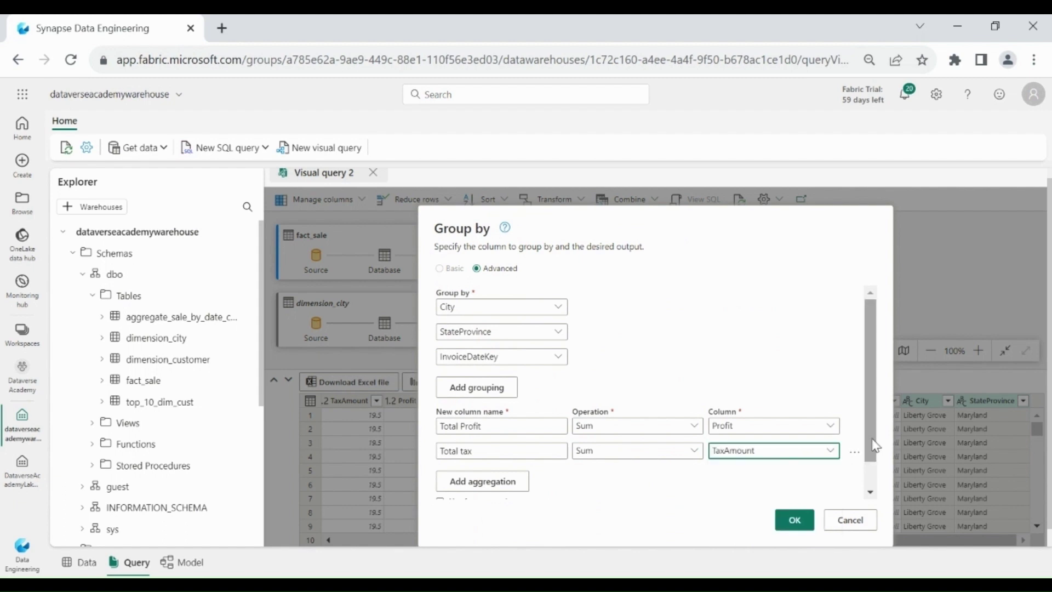
drag(874, 446, 873, 470)
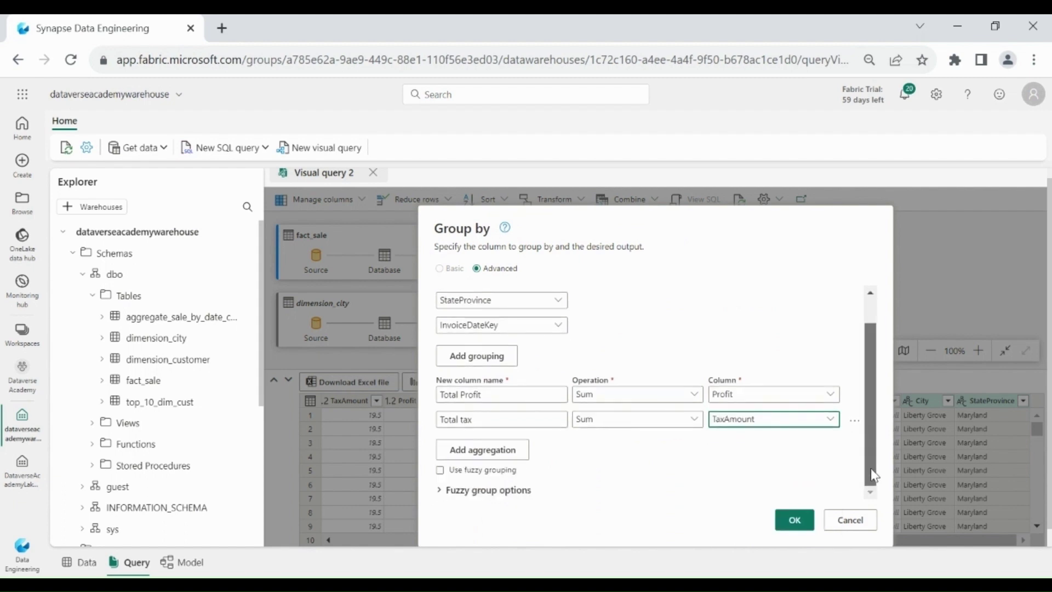
click(804, 526)
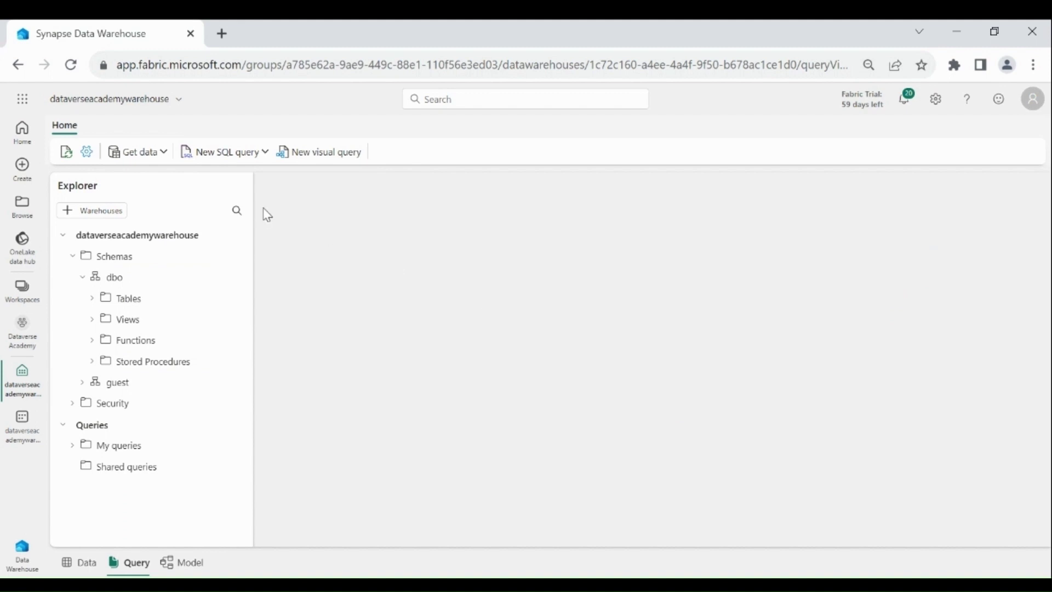
Step: Create a new SQL query containing the pasted script that drops and creates the populate_aggregate_sale_by_city stored procedure
click(207, 158)
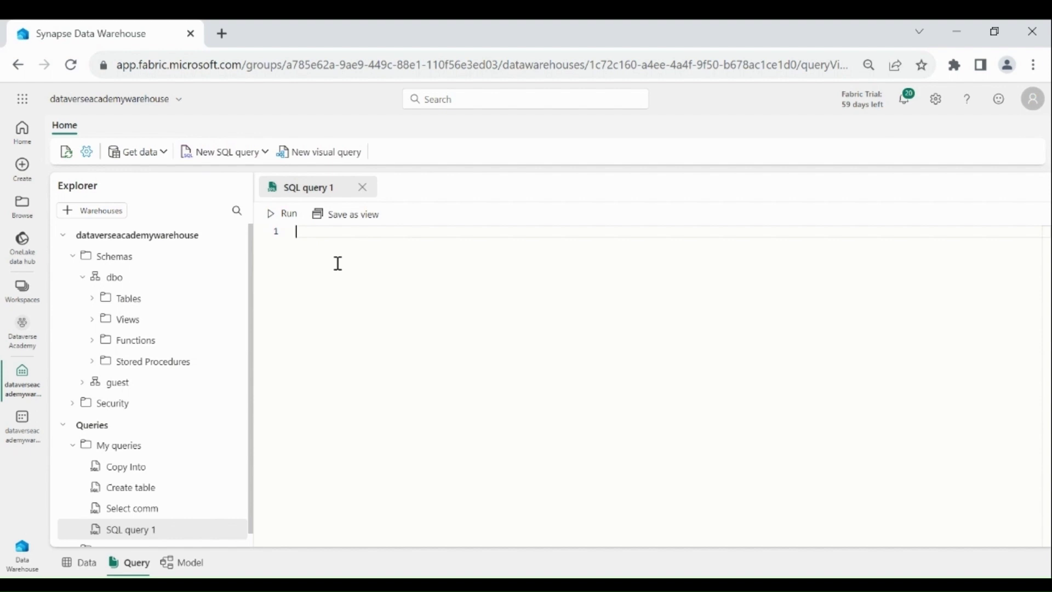
key(ctrl+v)
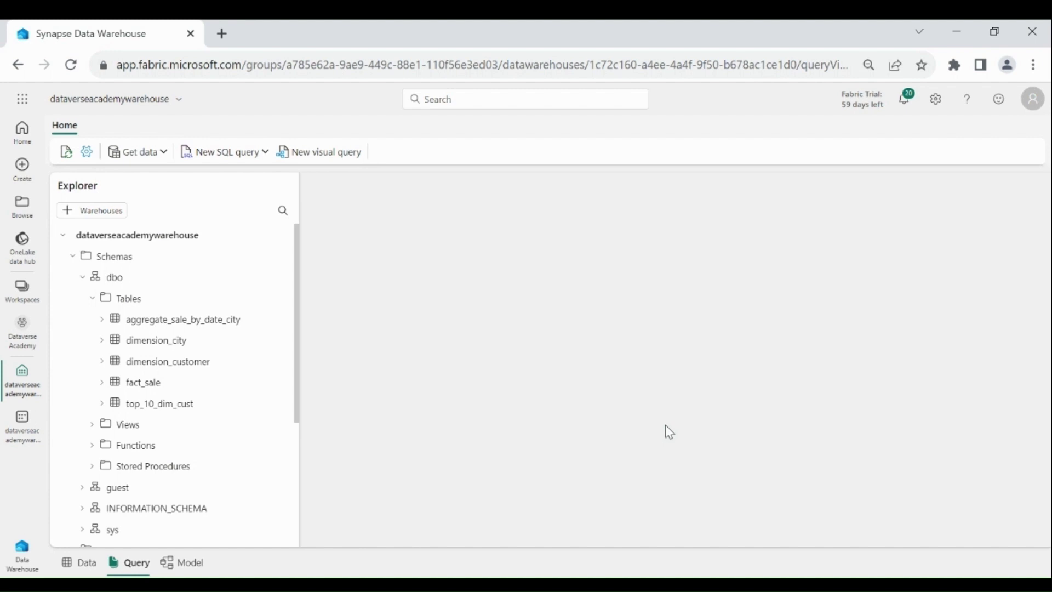
click(225, 160)
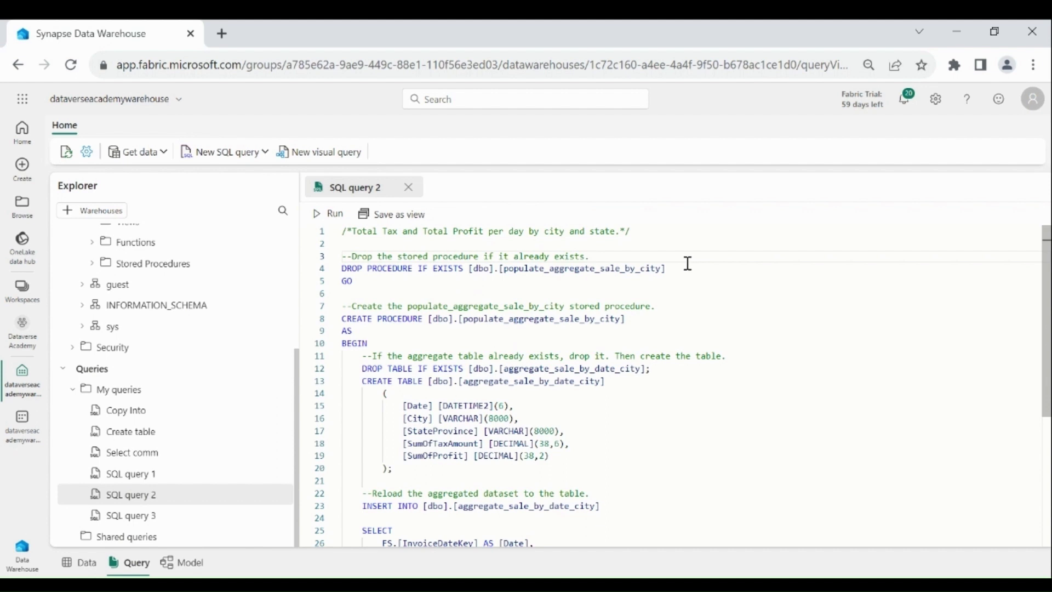
Step: Review the script's statements that drop and create the stored procedure and the aggregate_sale_by_date_city table with its column definitions
drag(688, 262, 665, 270)
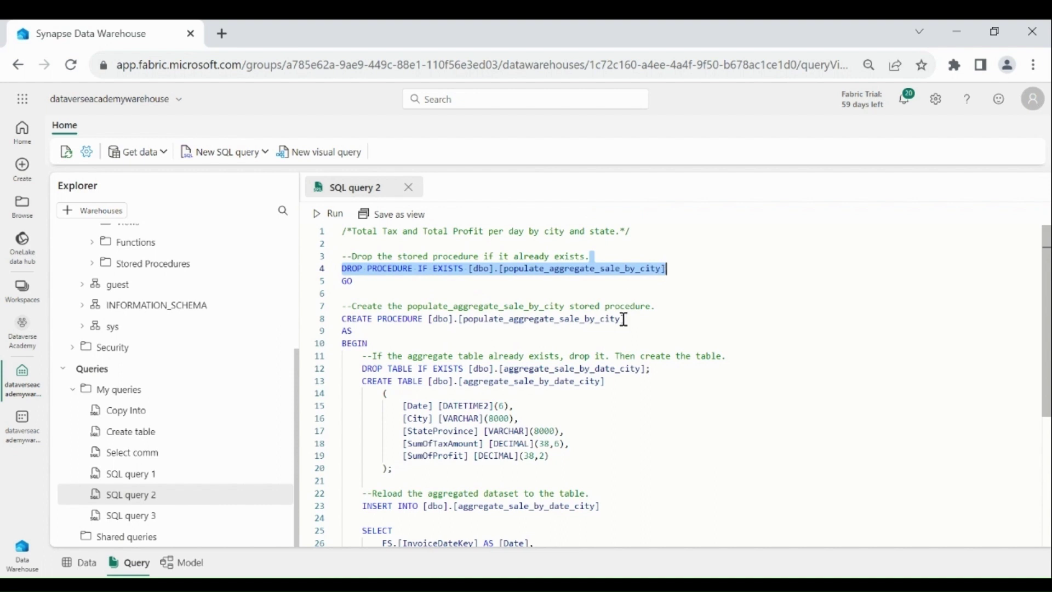
drag(626, 320, 343, 327)
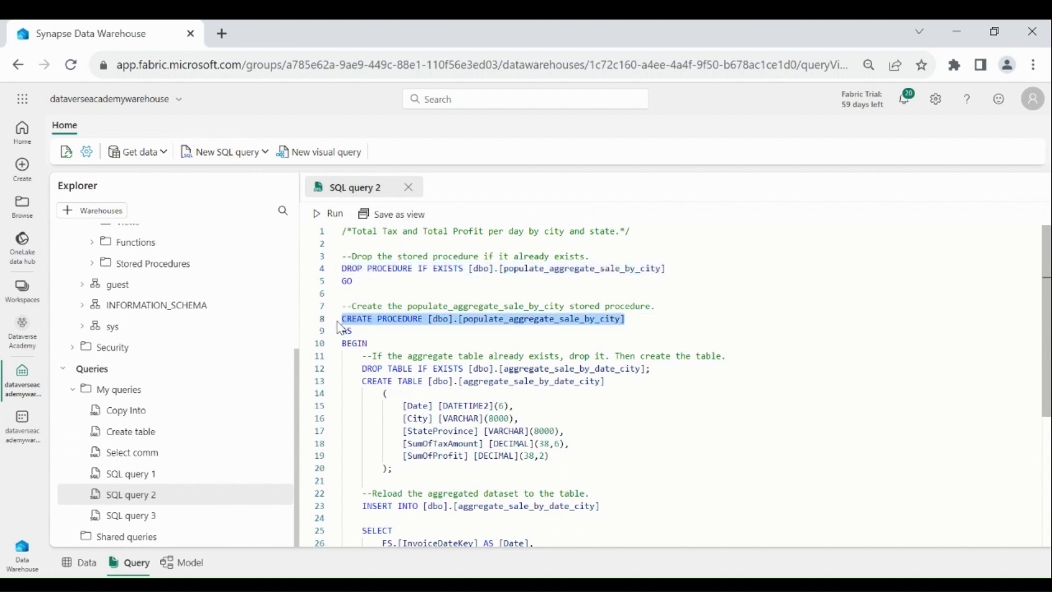
click(583, 369)
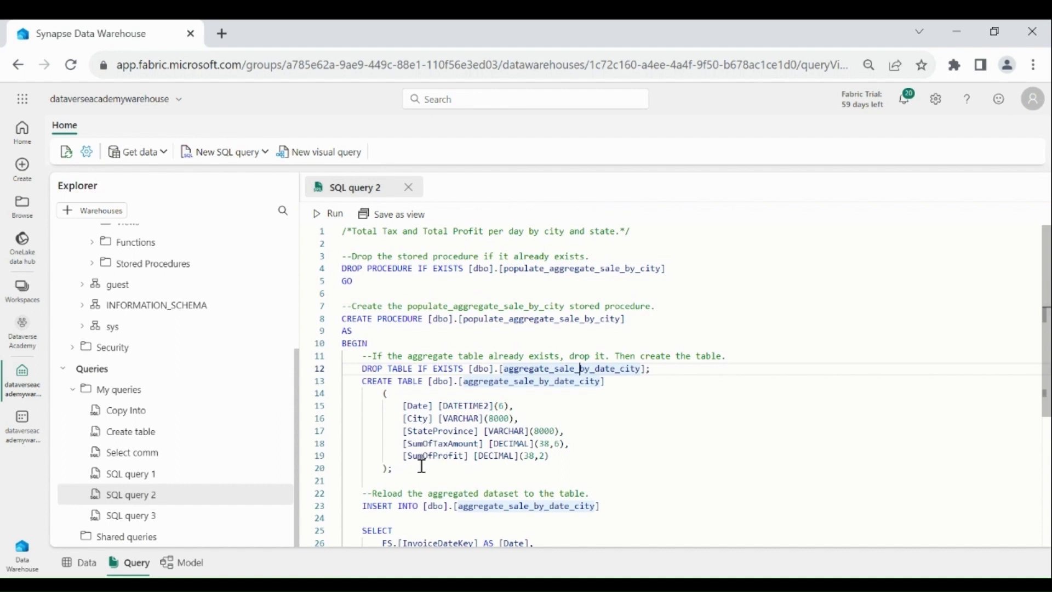
drag(393, 469, 349, 381)
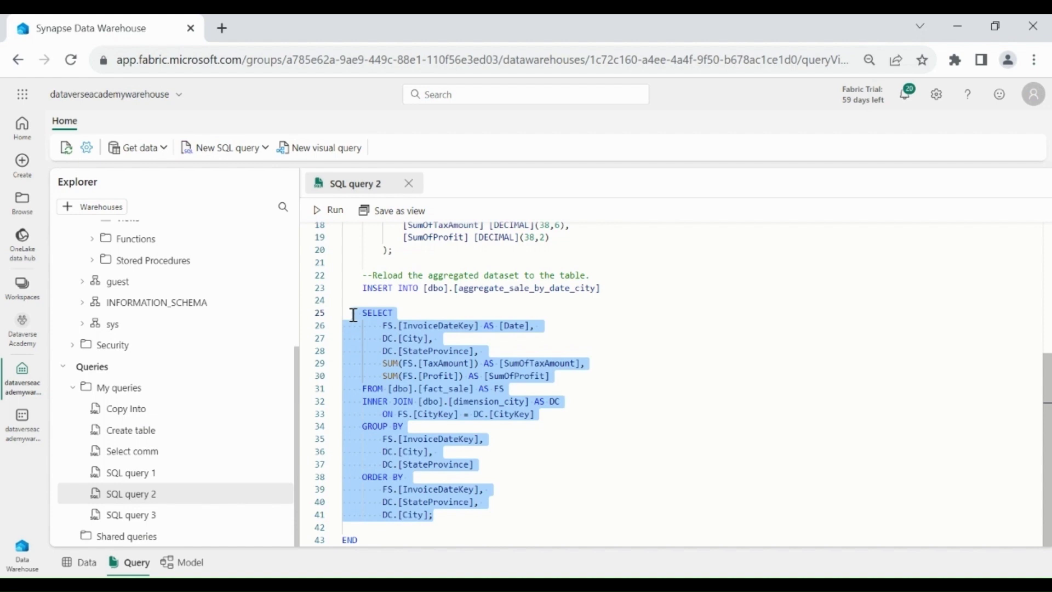
Step: Examine the INSERT's SELECT statement: the fact_sale and dimension_city join on CityKey, the GROUP BY and ORDER BY clauses, and the target table
click(545, 388)
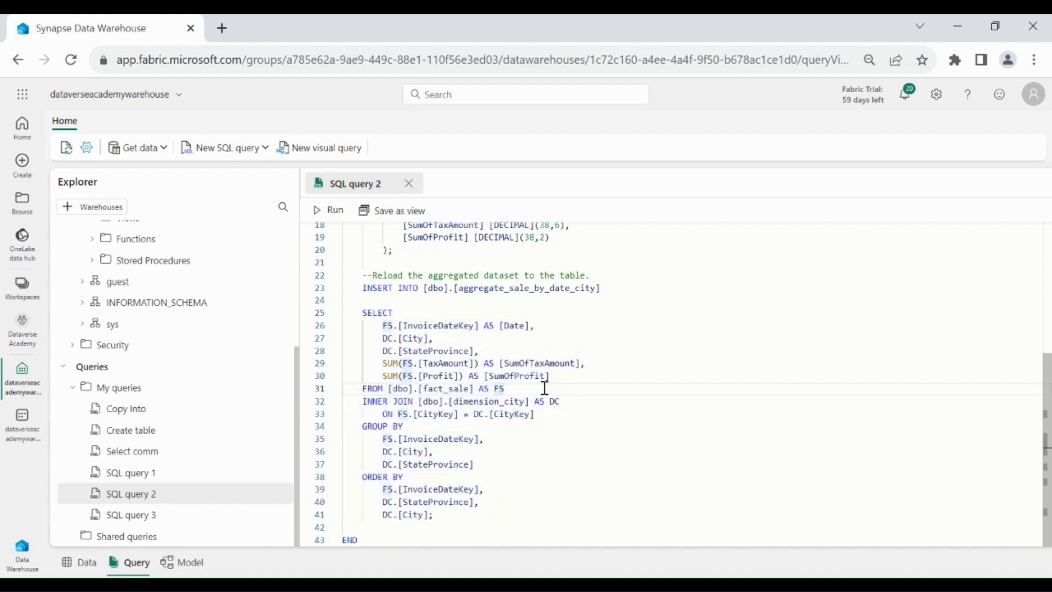
drag(545, 388, 316, 391)
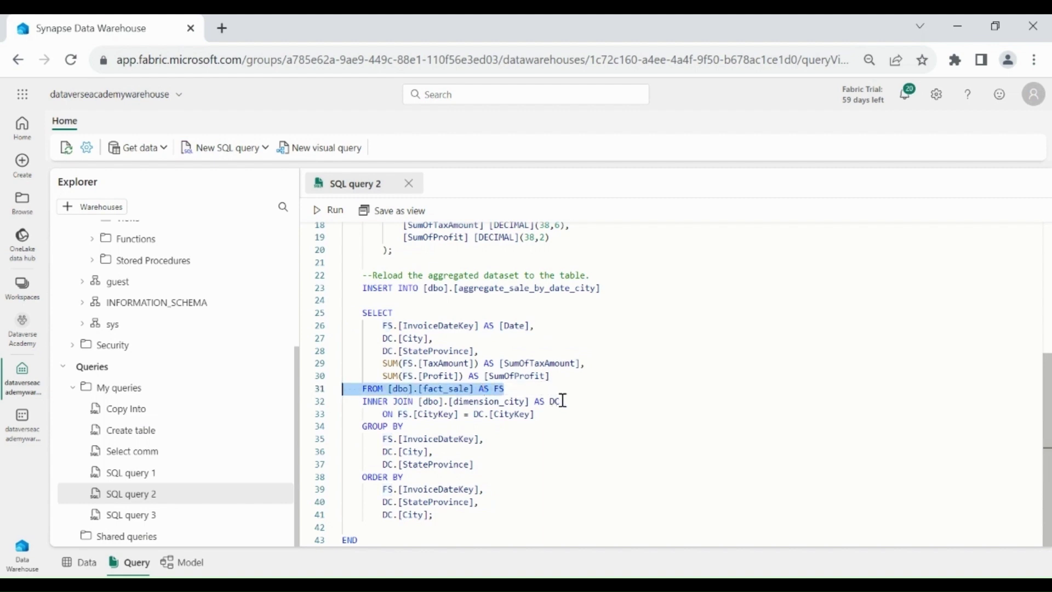
drag(561, 401, 325, 401)
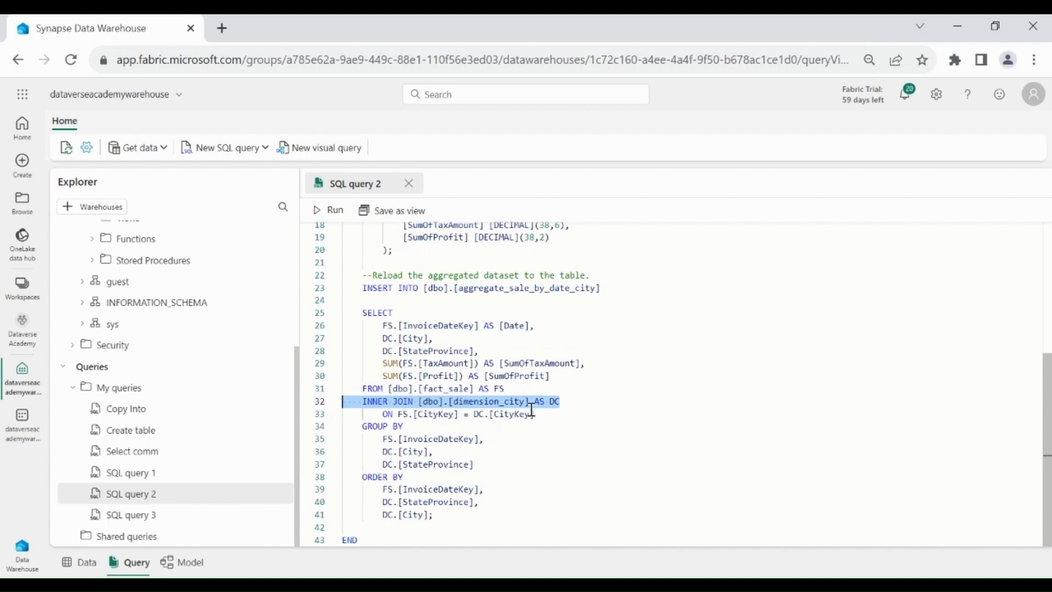
drag(558, 414, 368, 414)
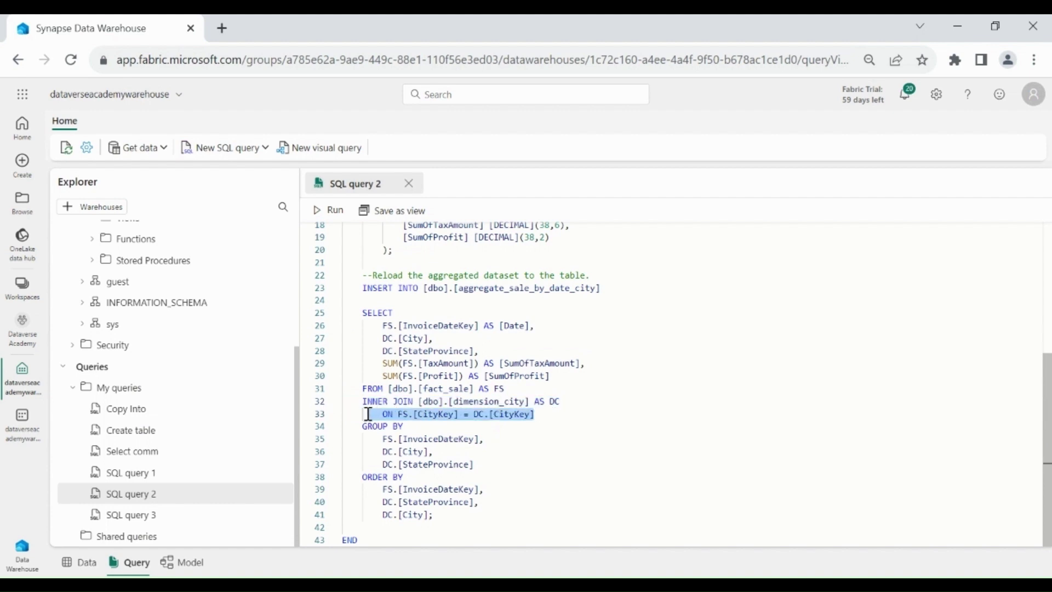
double_click(541, 381)
drag(473, 388, 419, 388)
drag(530, 402, 420, 388)
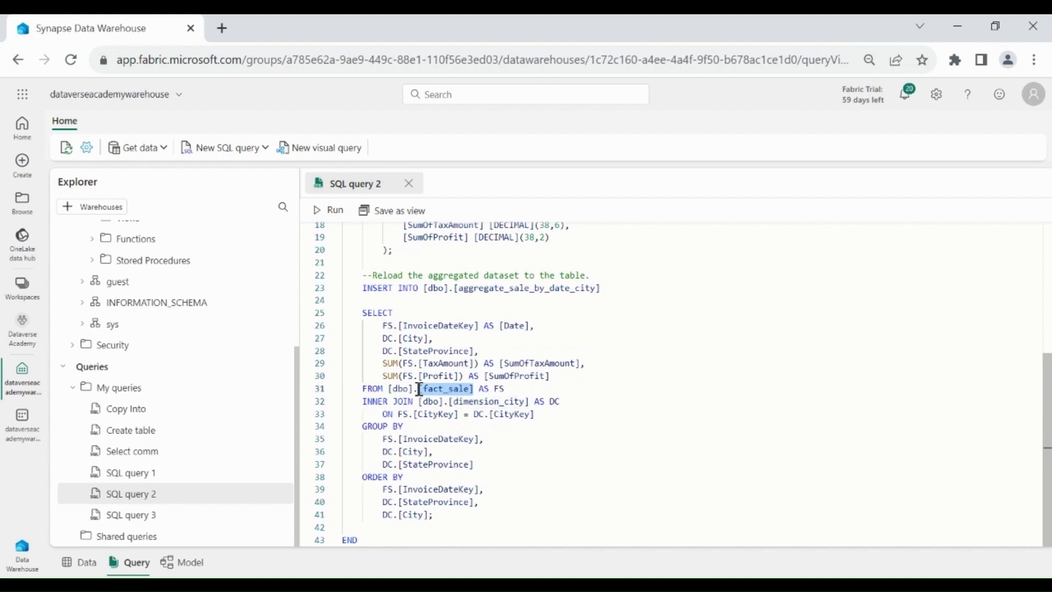
drag(529, 401, 451, 400)
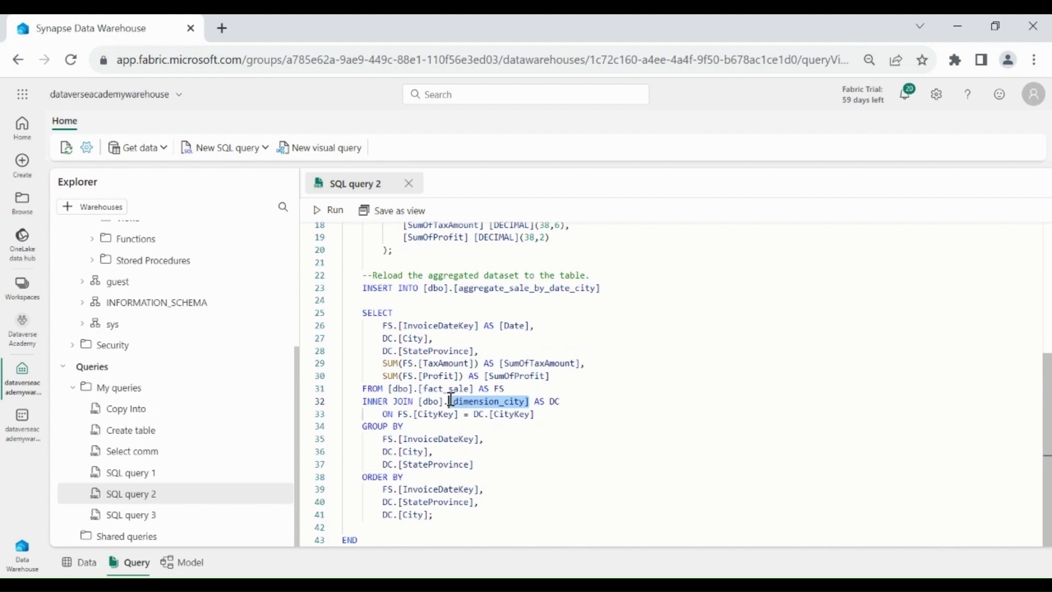
drag(474, 464, 360, 426)
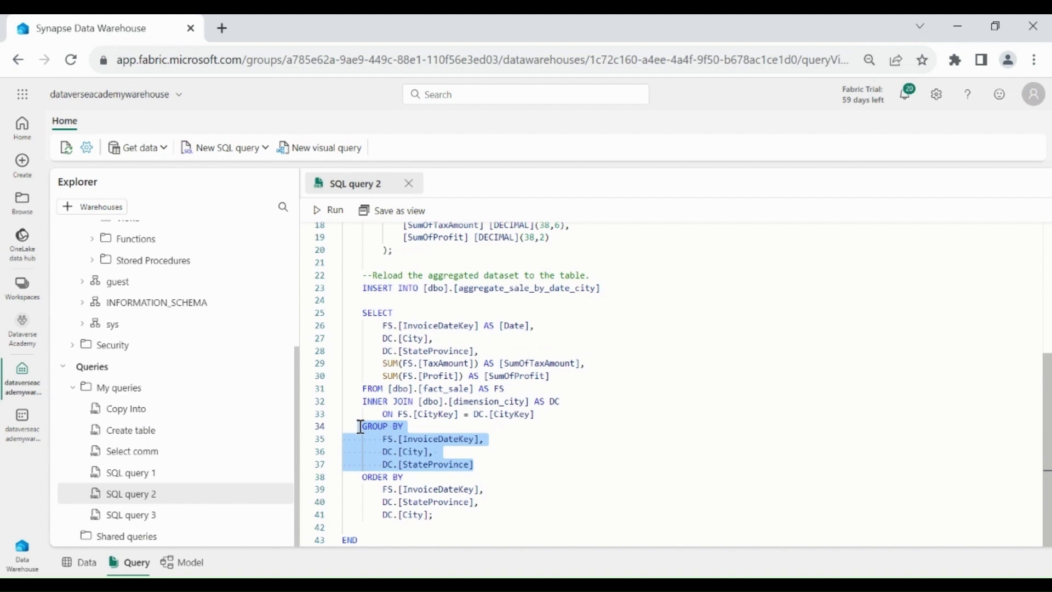
drag(433, 514, 348, 478)
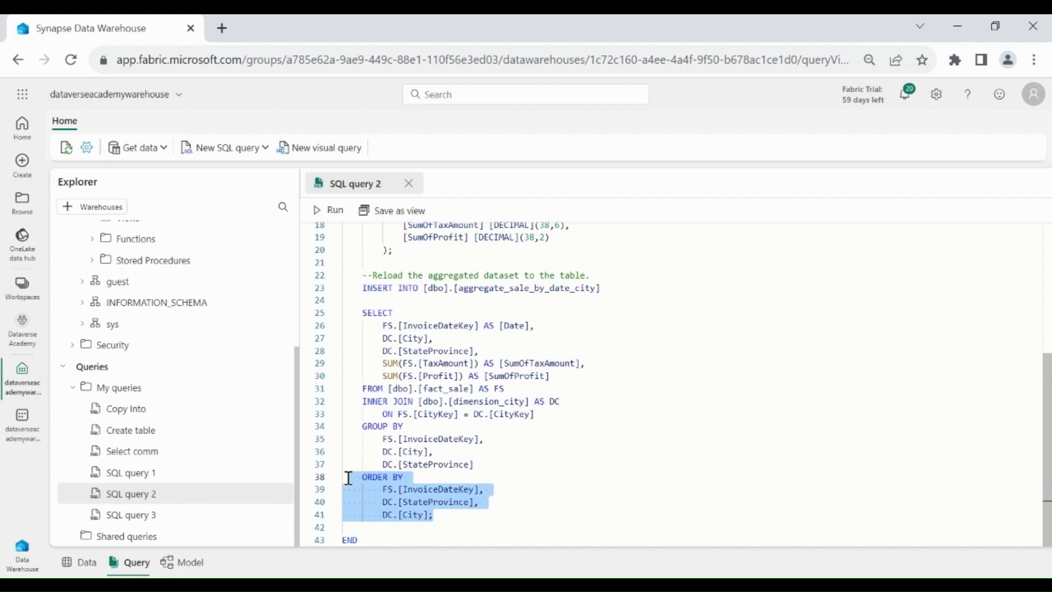
click(657, 402)
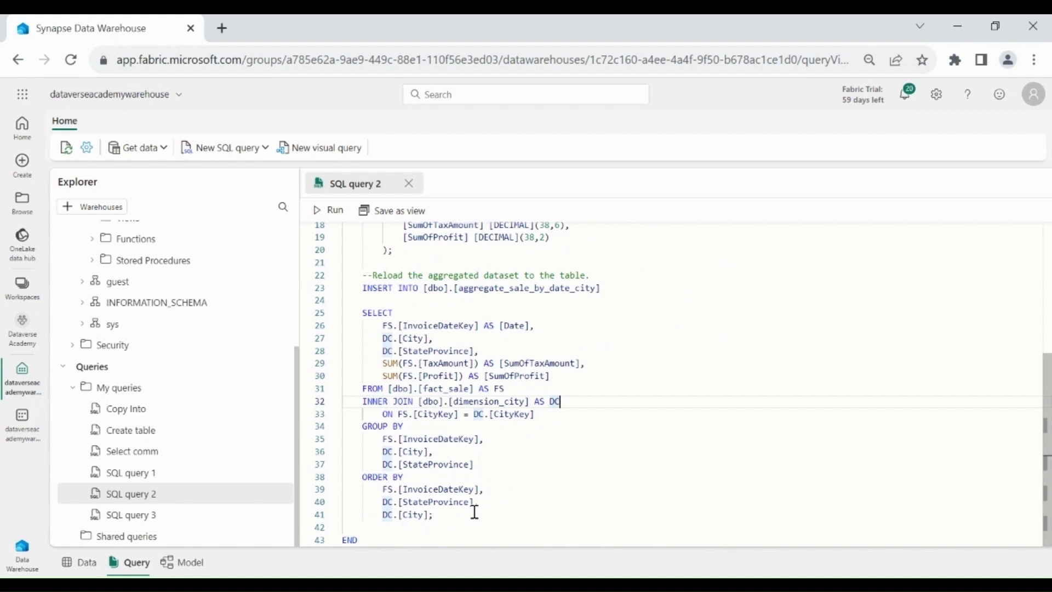
double_click(548, 288)
scroll(548, 287, up, 3)
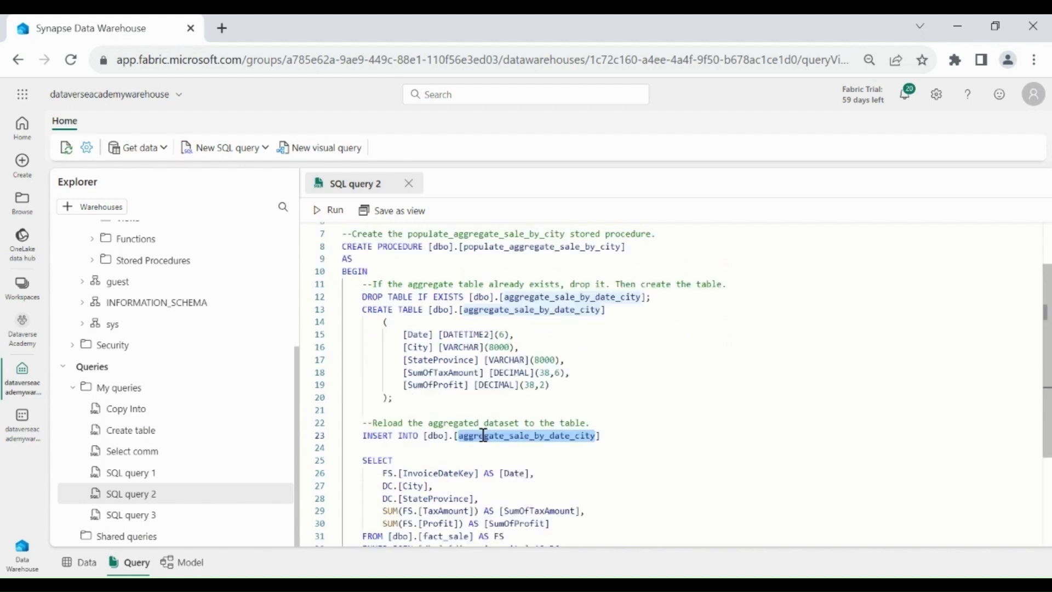
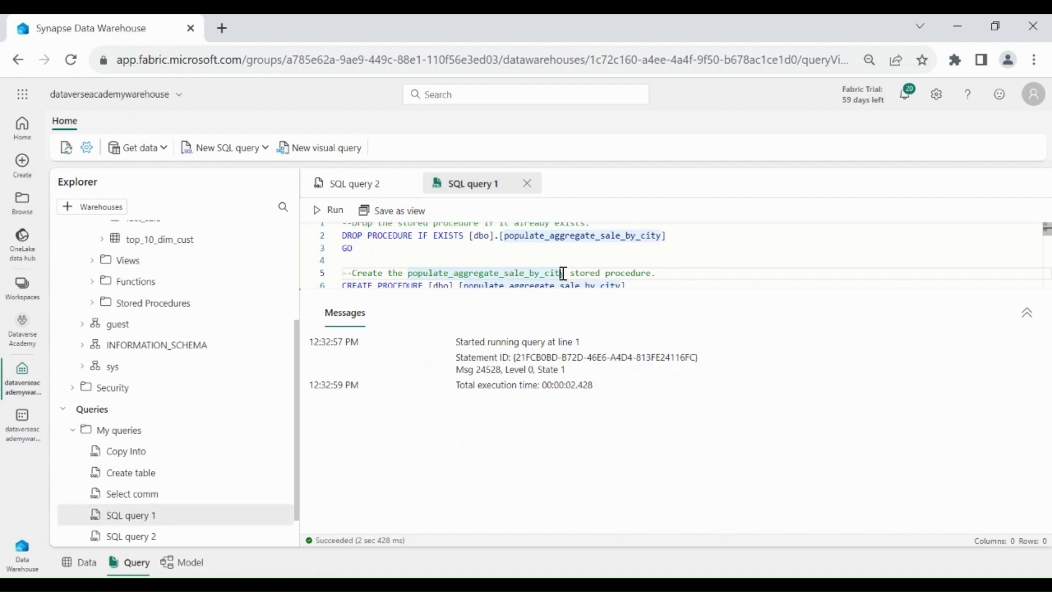
Step: Refresh the warehouse's schemas and expand the dbo Stored Procedures folder to check for populate_aggregate_sale_by_city
scroll(159, 258, up, 1)
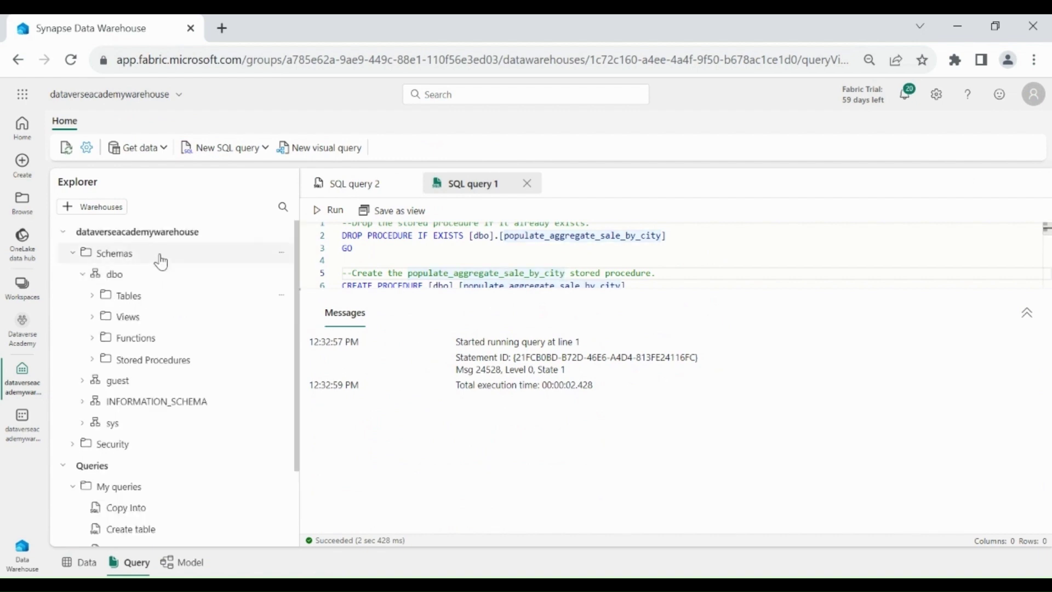
click(281, 253)
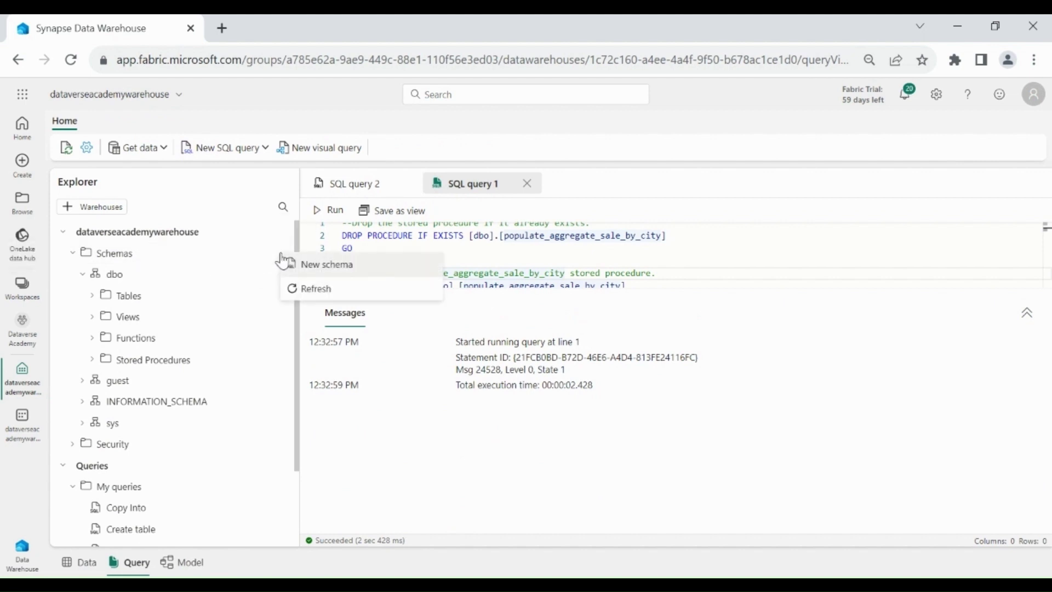
click(303, 287)
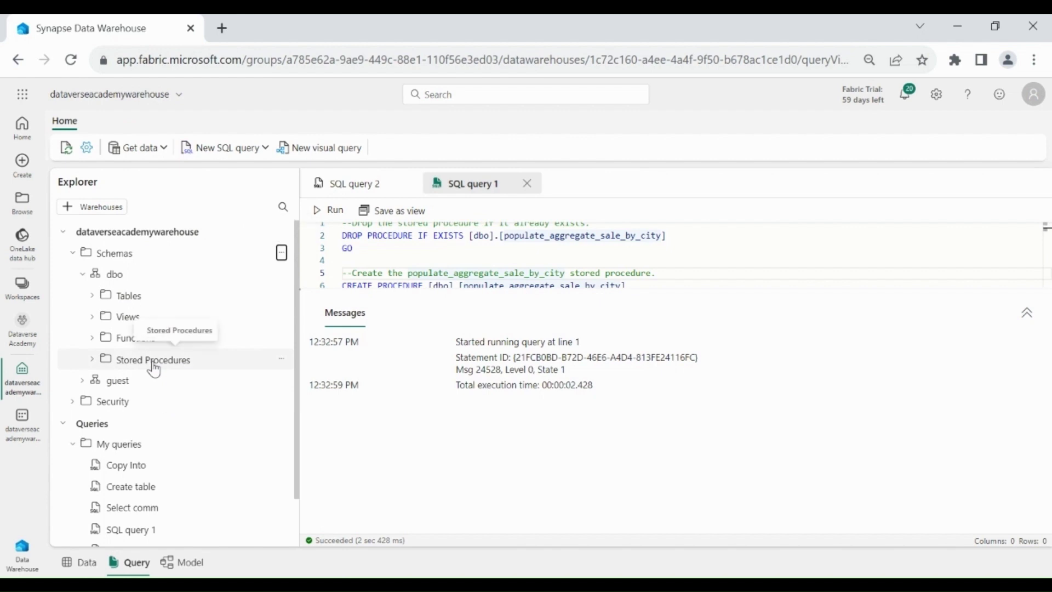
click(91, 361)
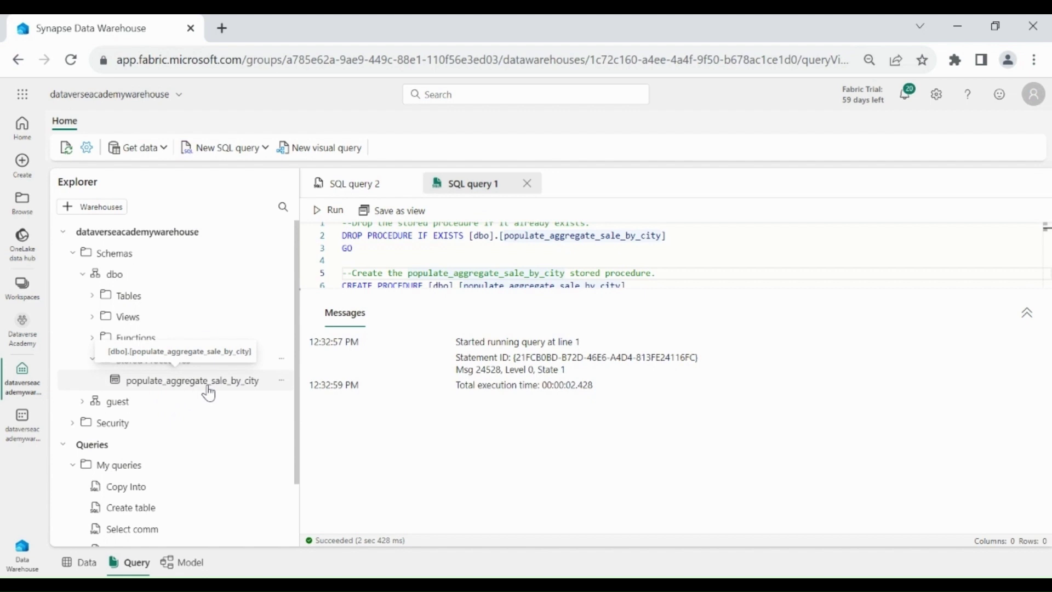
Step: Create a new SQL query and run "exec dbo.populate_aggregate_sale_by_city" to populate the aggregate_sale_by_date_city table
click(226, 157)
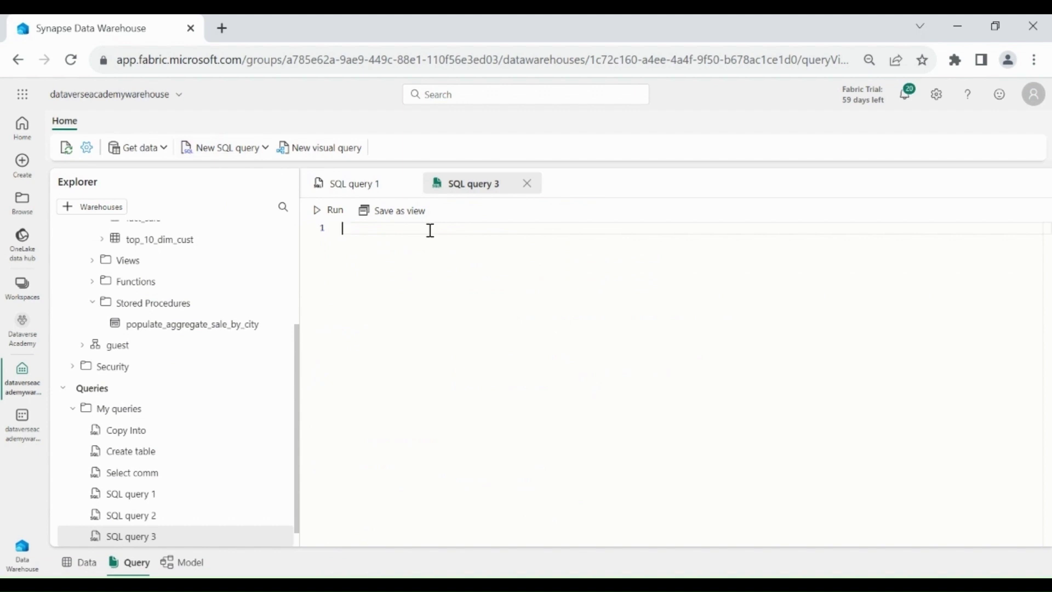
text(exec)
text(dbo.populate_aggregate_sale_by_city)
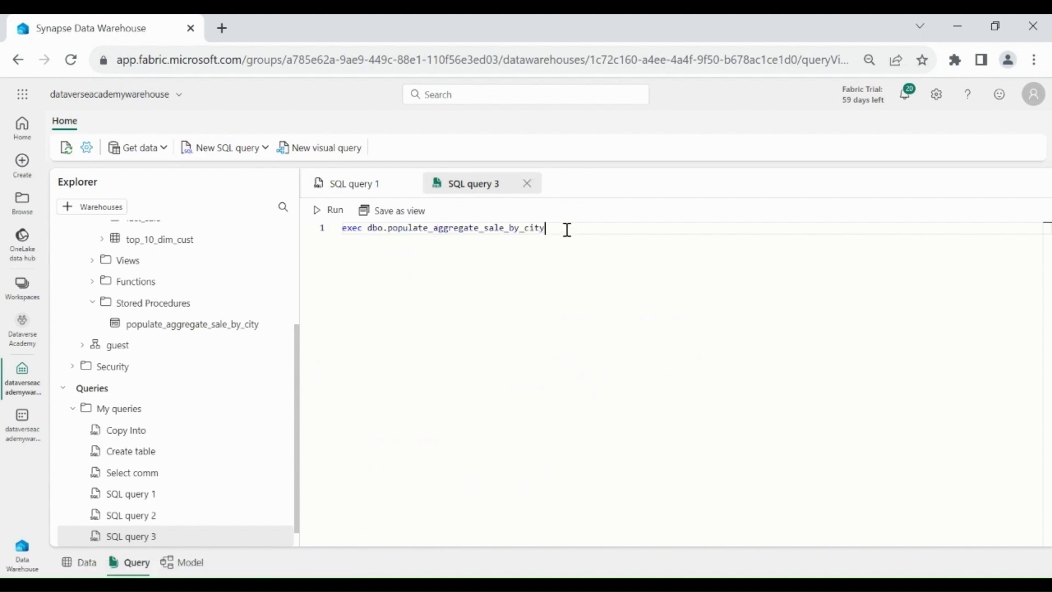
drag(543, 228, 334, 234)
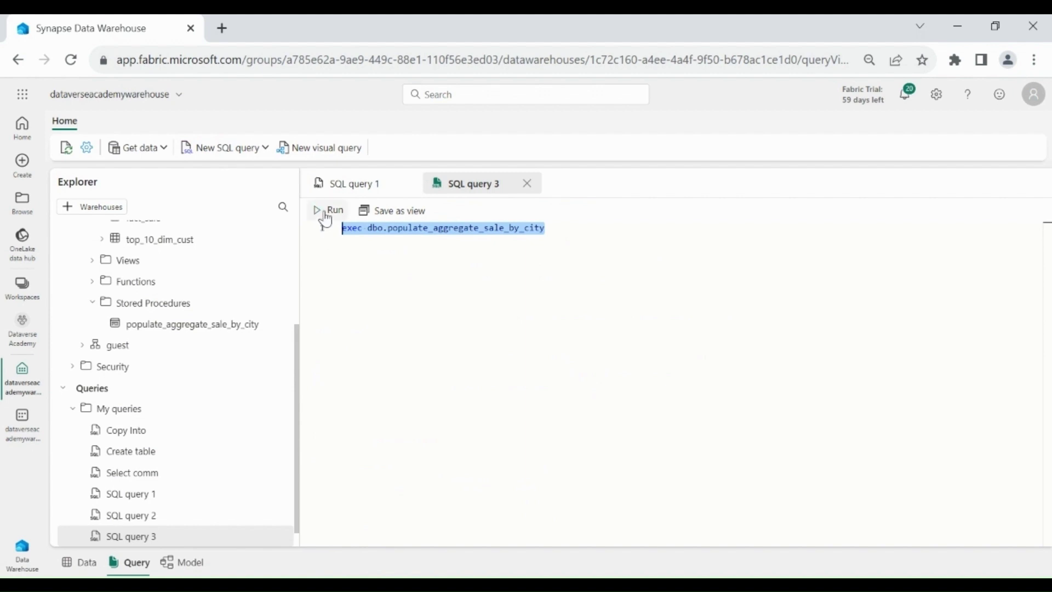
click(326, 215)
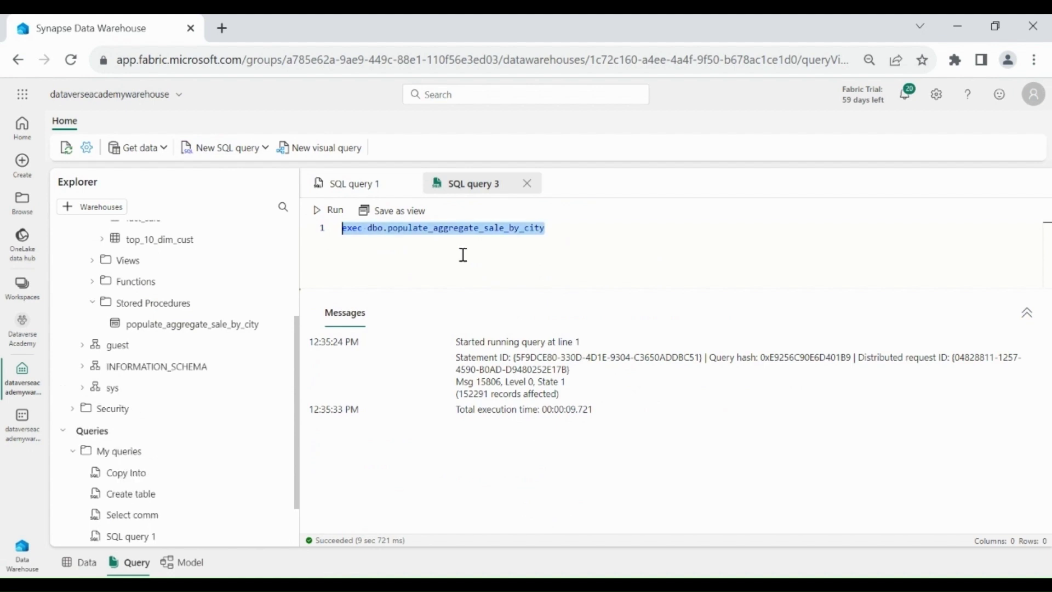
scroll(137, 323, up, 3)
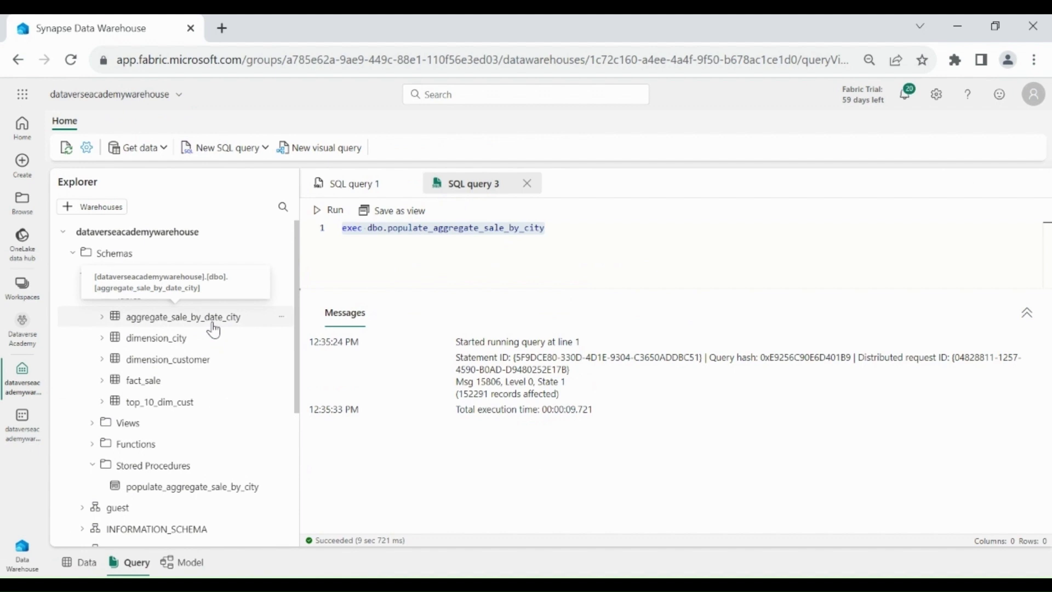
Step: Add "select top(10) * from dbo.aggregate_sale_by_date_city" below the exec statement and run only that line
click(597, 259)
key(Return)
key(Return)
key(Return)
text(s)
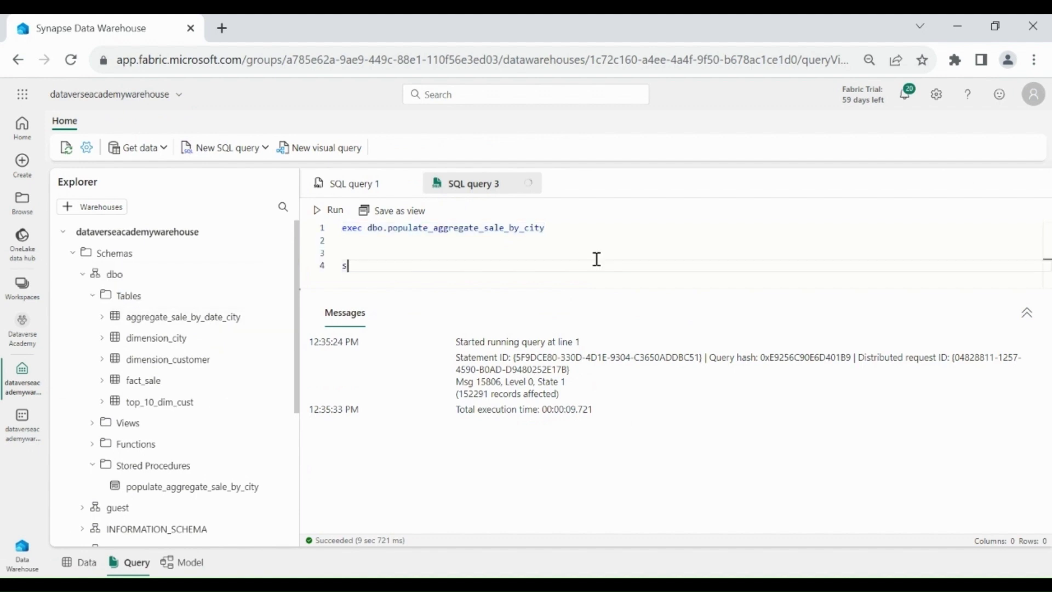
text(elect top)
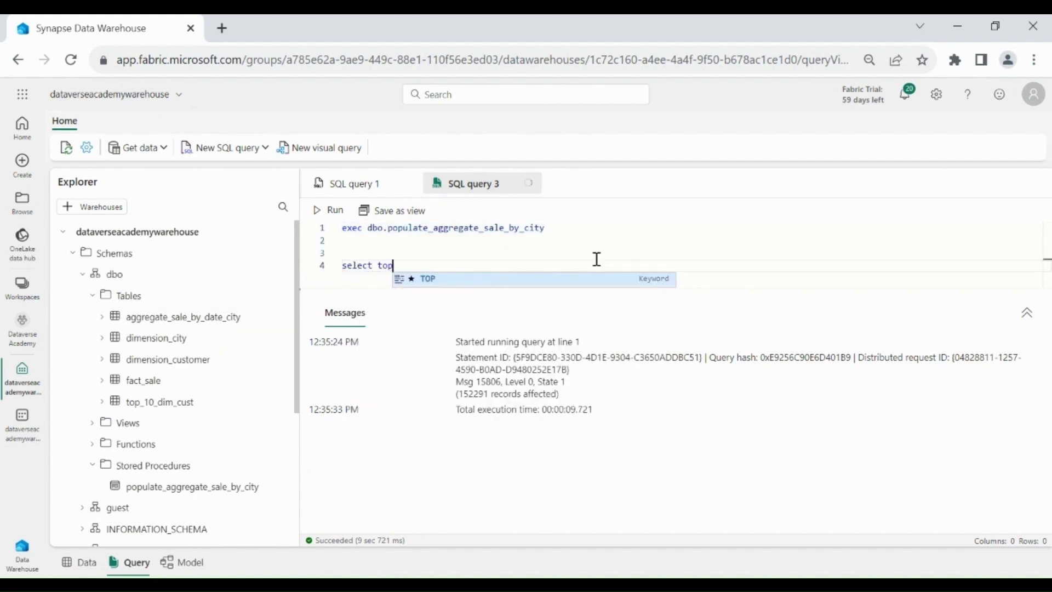
text((10) )
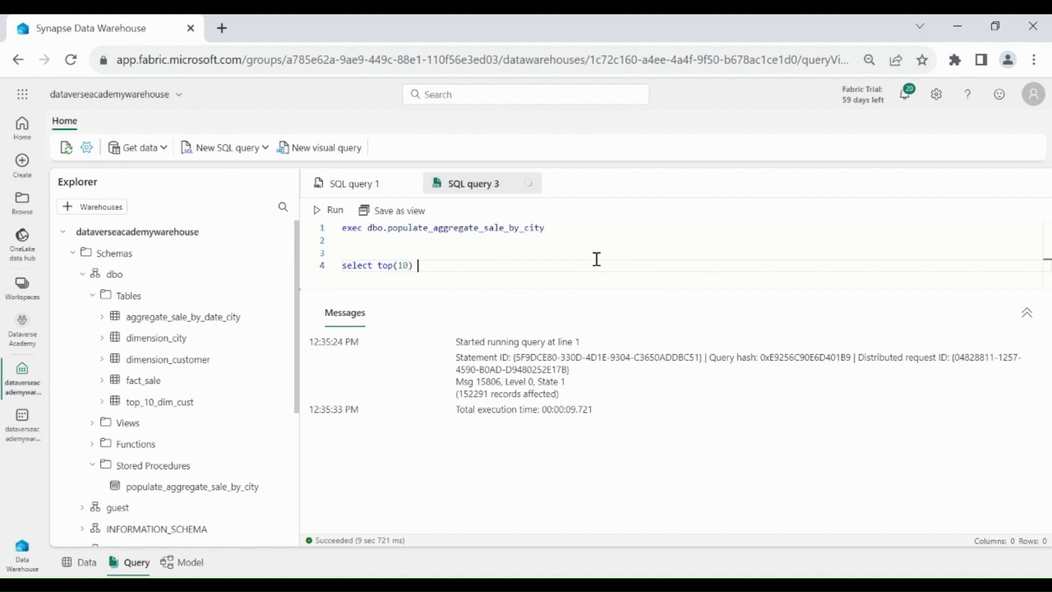
text(* from)
text(dbo.aggregate_sale_by_date_city)
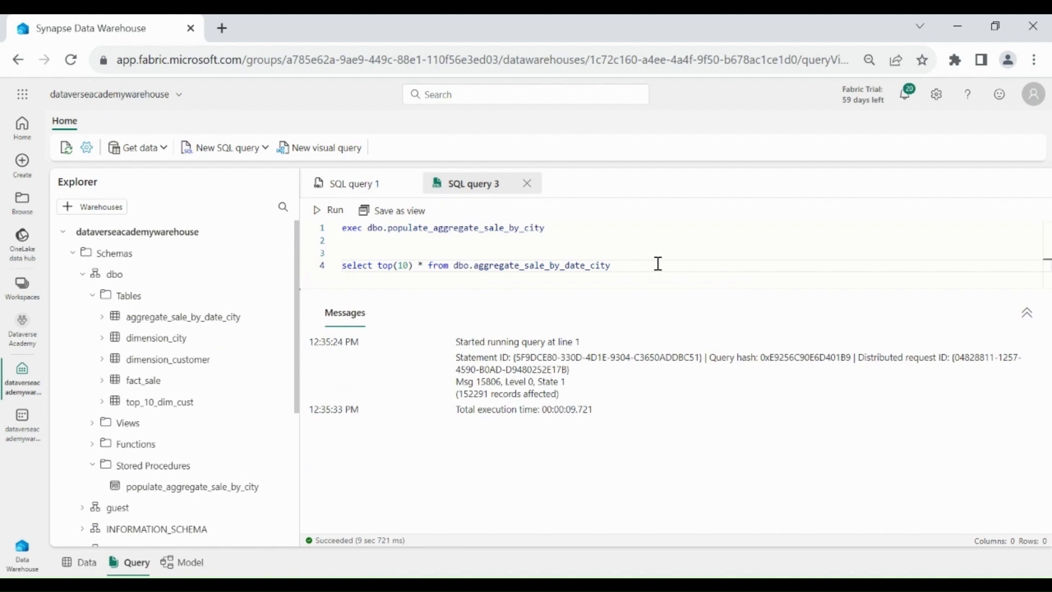
drag(647, 266, 315, 280)
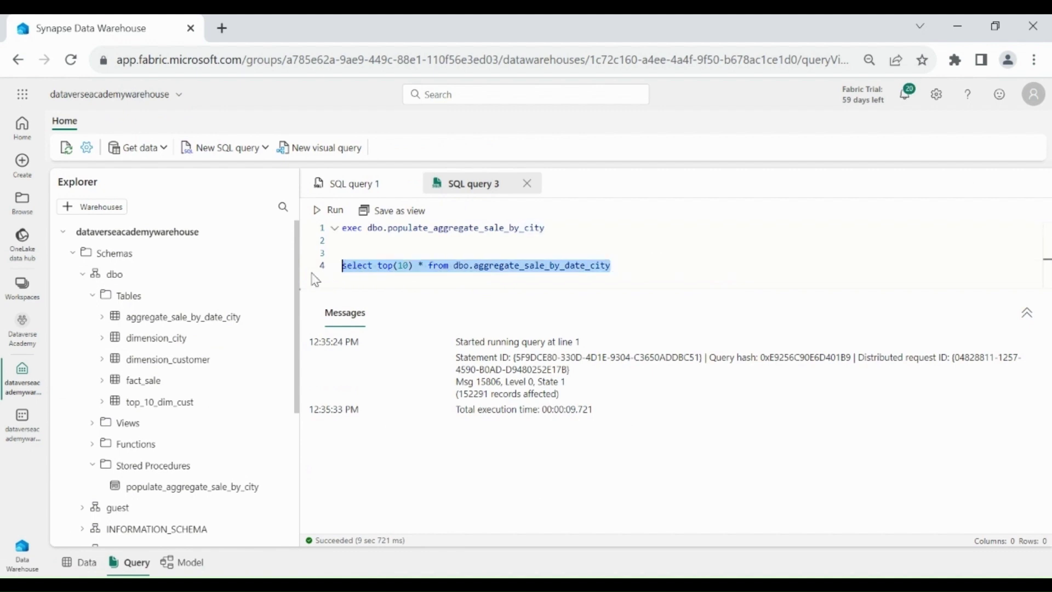
click(330, 214)
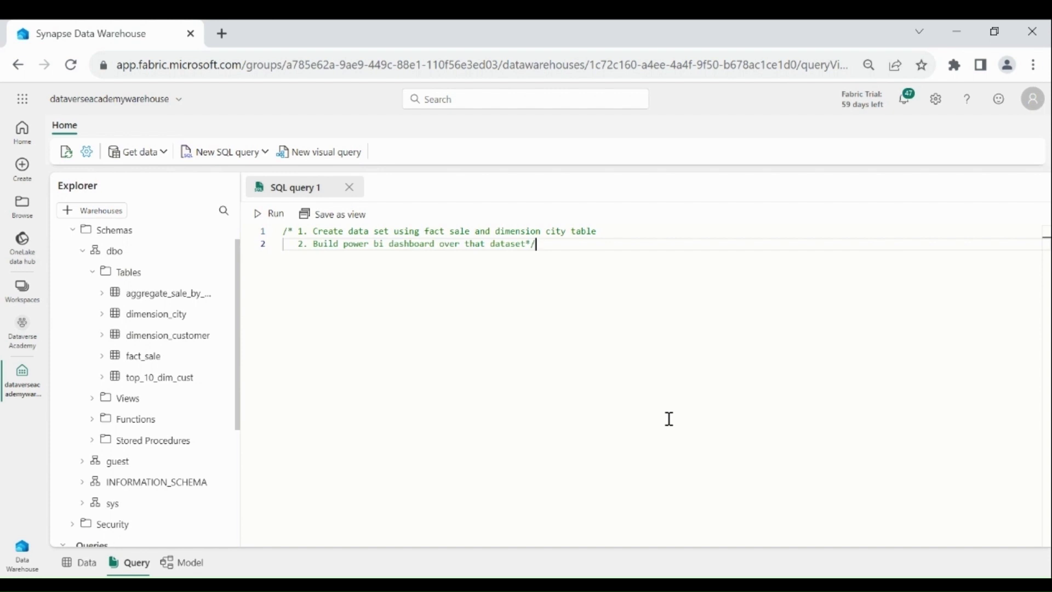
Step: Create a new Power BI dataset from the warehouse model containing the fact_sale and dimension_city tables
click(202, 566)
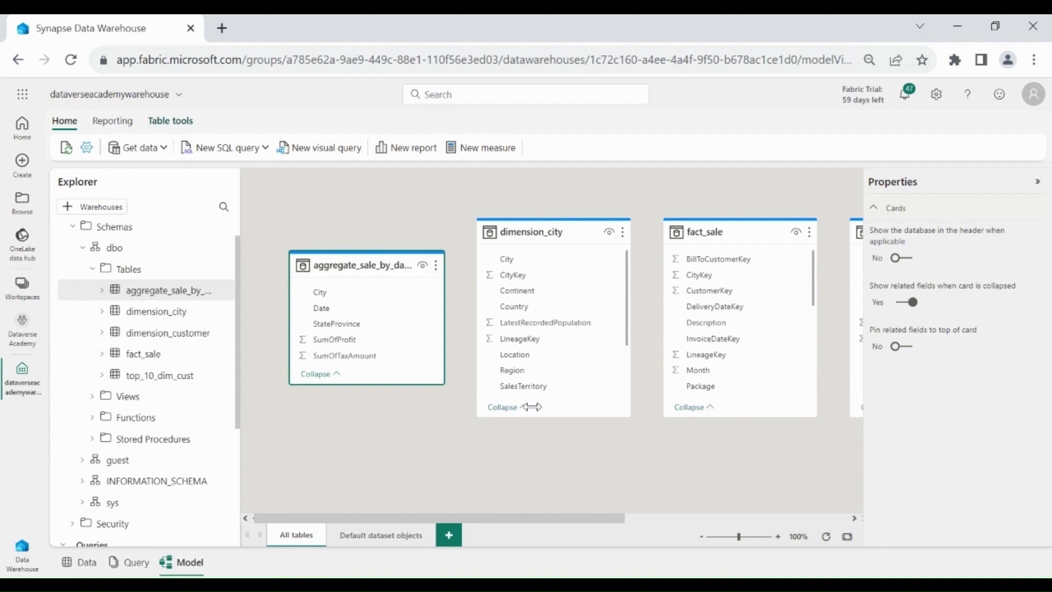
click(395, 551)
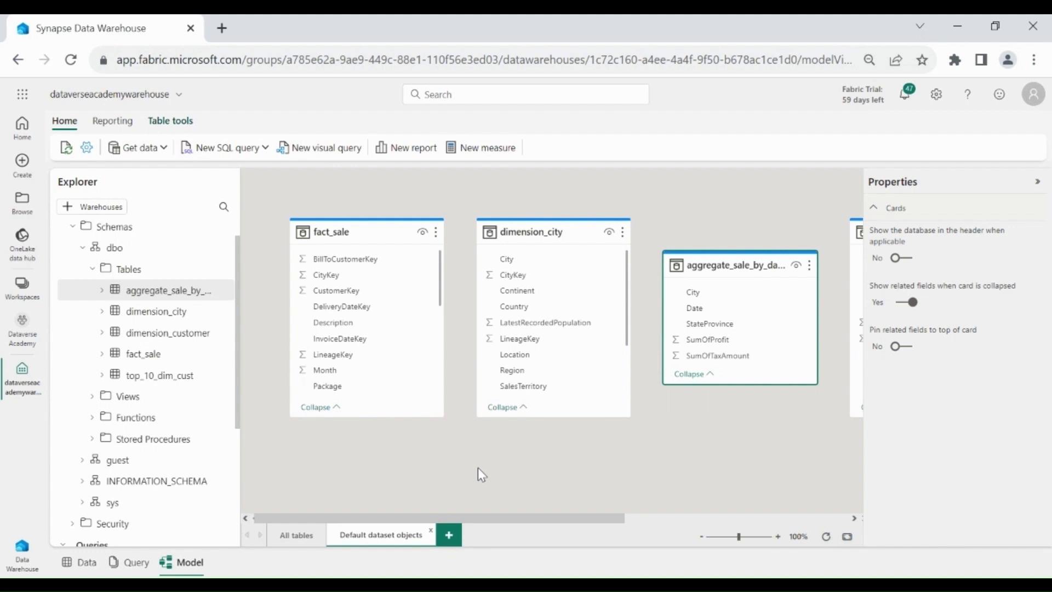
click(101, 130)
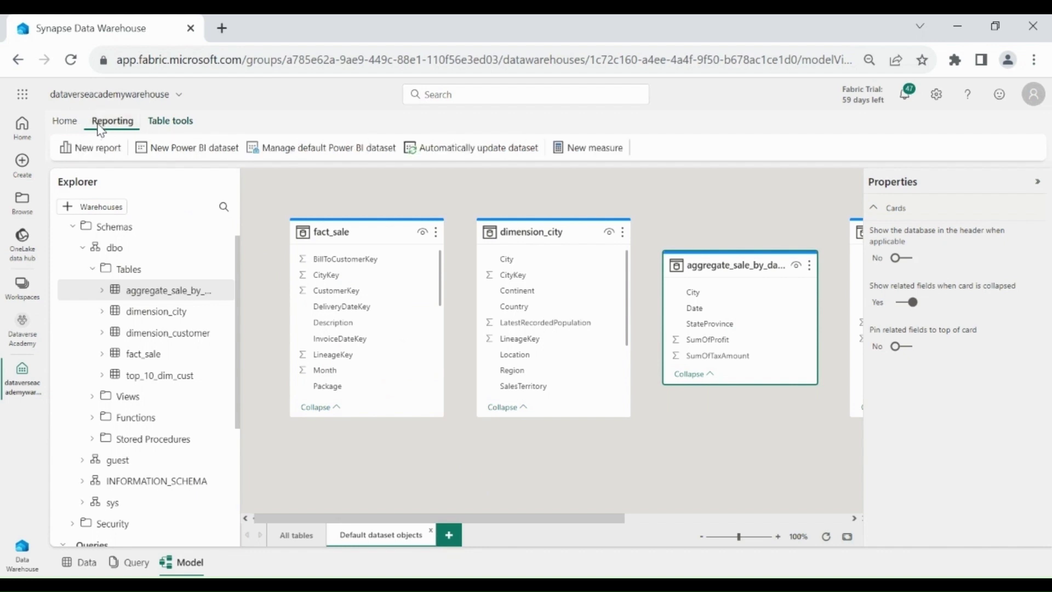
click(145, 150)
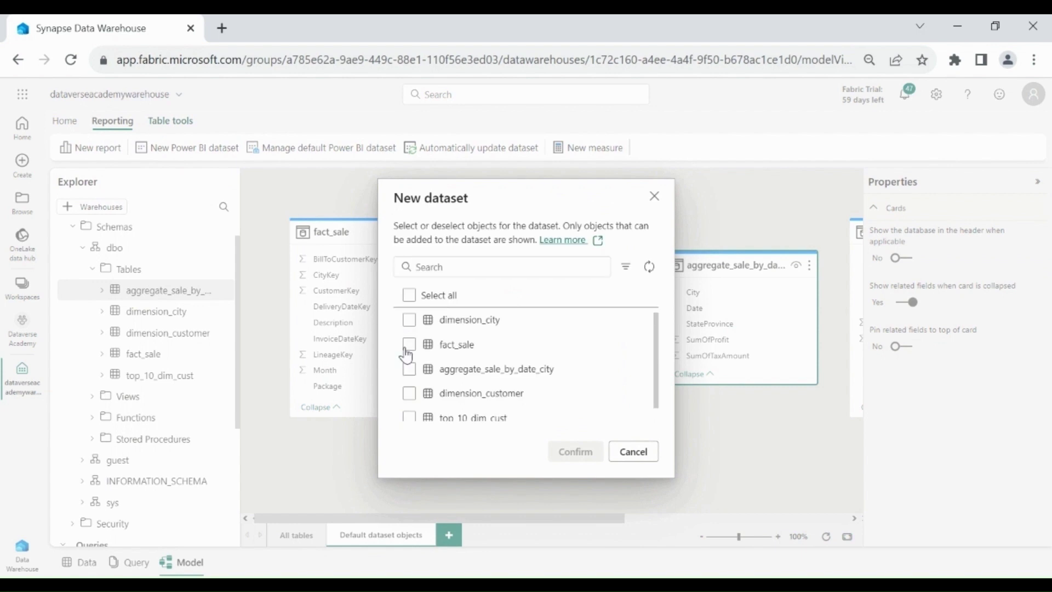
click(409, 345)
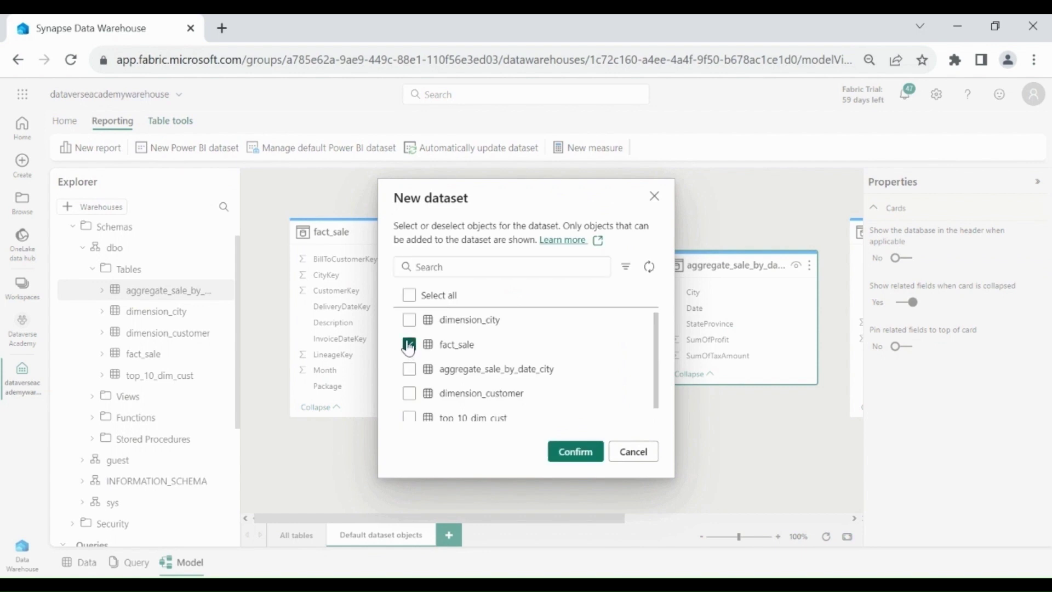
click(410, 323)
click(570, 453)
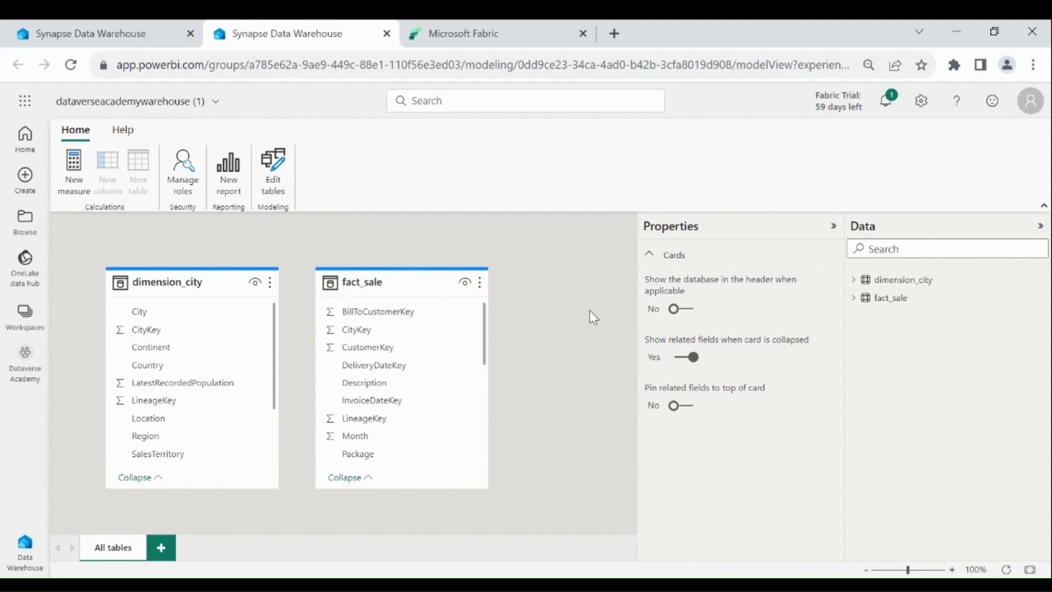
Step: Create an active one-to-many relationship with single cross-filtering from dimension_city CityKey to fact_sale CityKey, and move the fact_sale card away from dimension_city
click(191, 331)
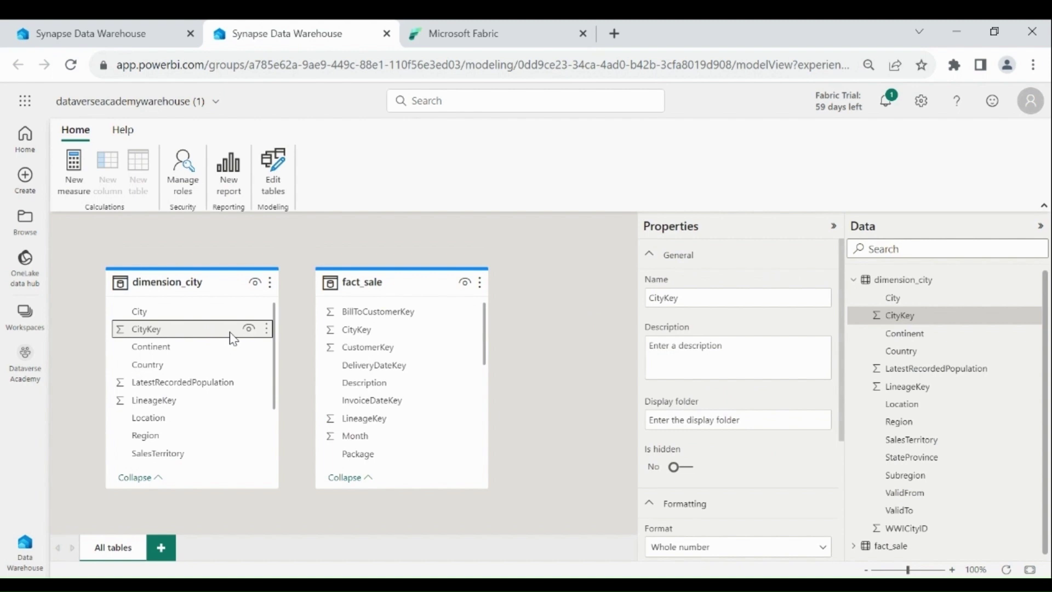
drag(234, 339, 385, 337)
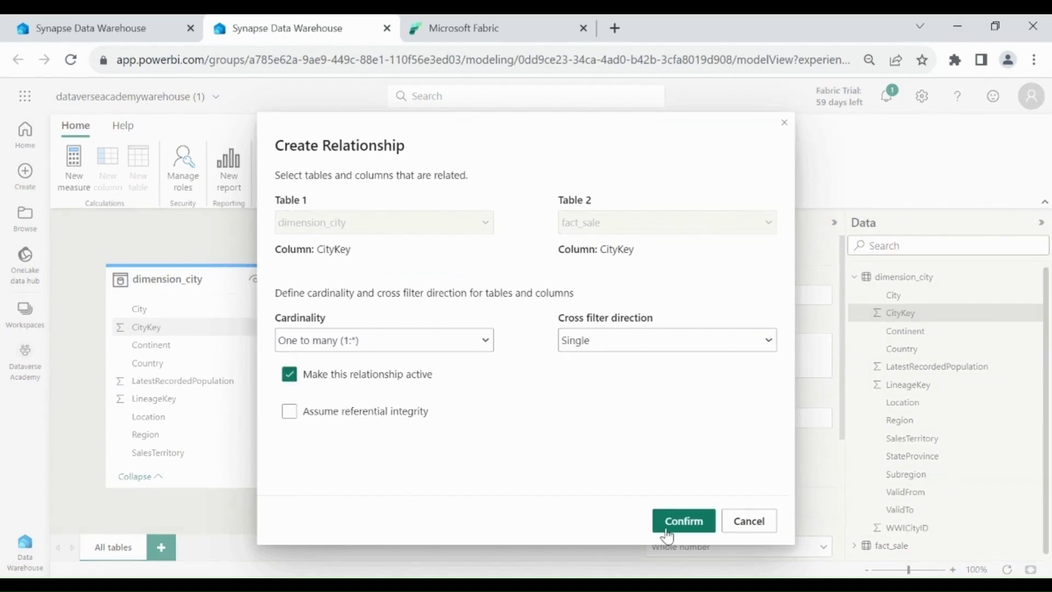
click(684, 521)
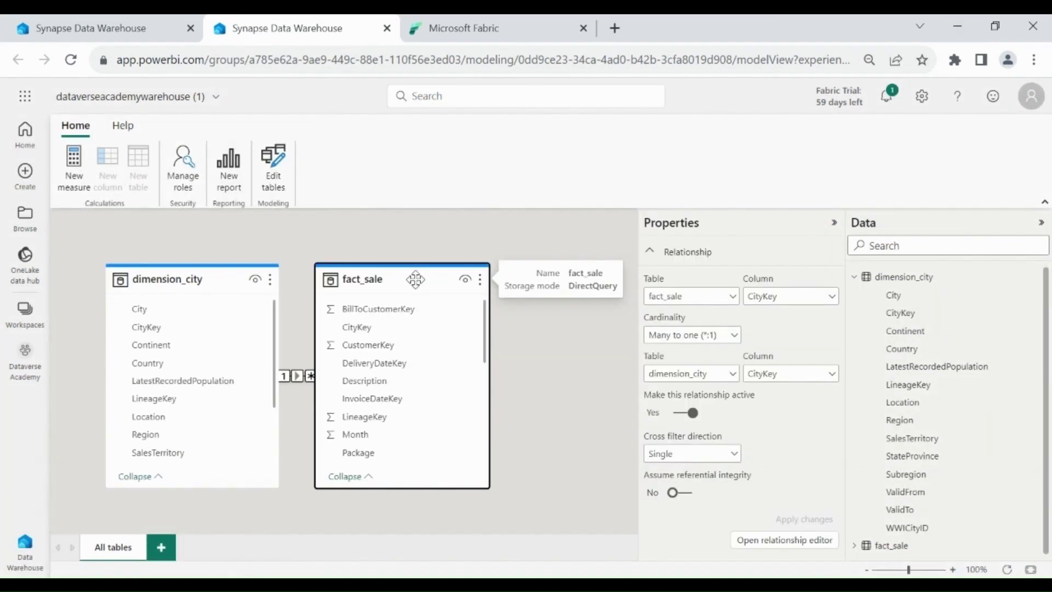
drag(417, 286, 488, 286)
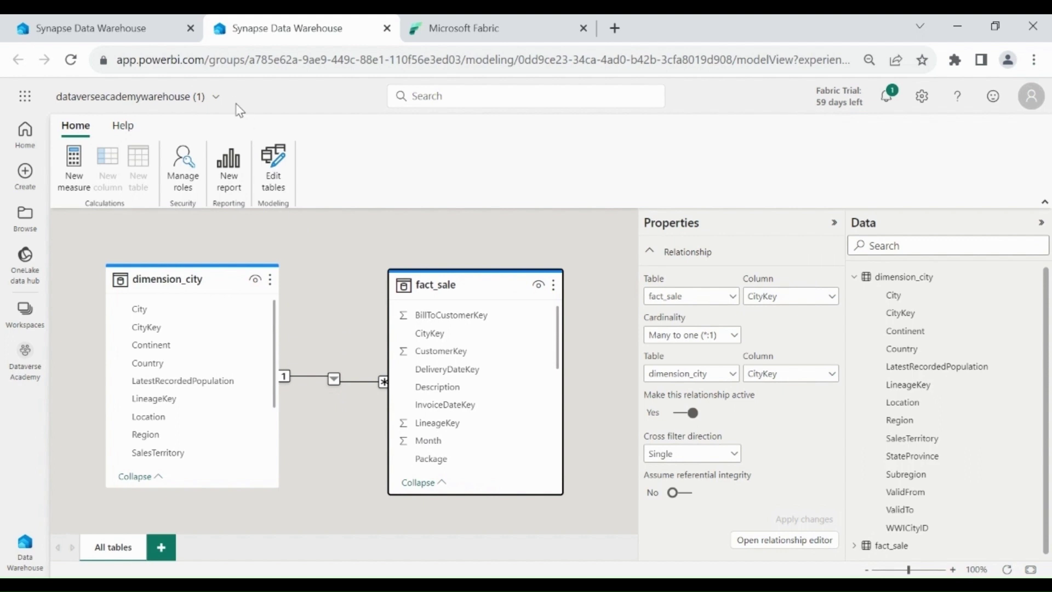
Step: Rename the dataset as factsales_dimcity_dataset
click(219, 103)
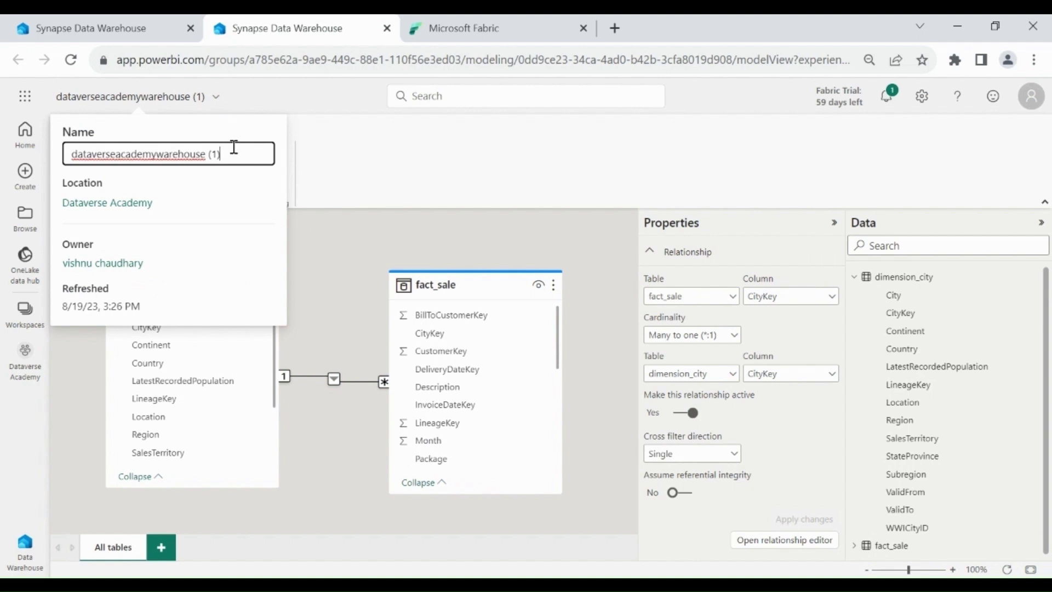
key(ctrl+a)
text(factsales_dimcity_dataset)
click(367, 167)
click(332, 248)
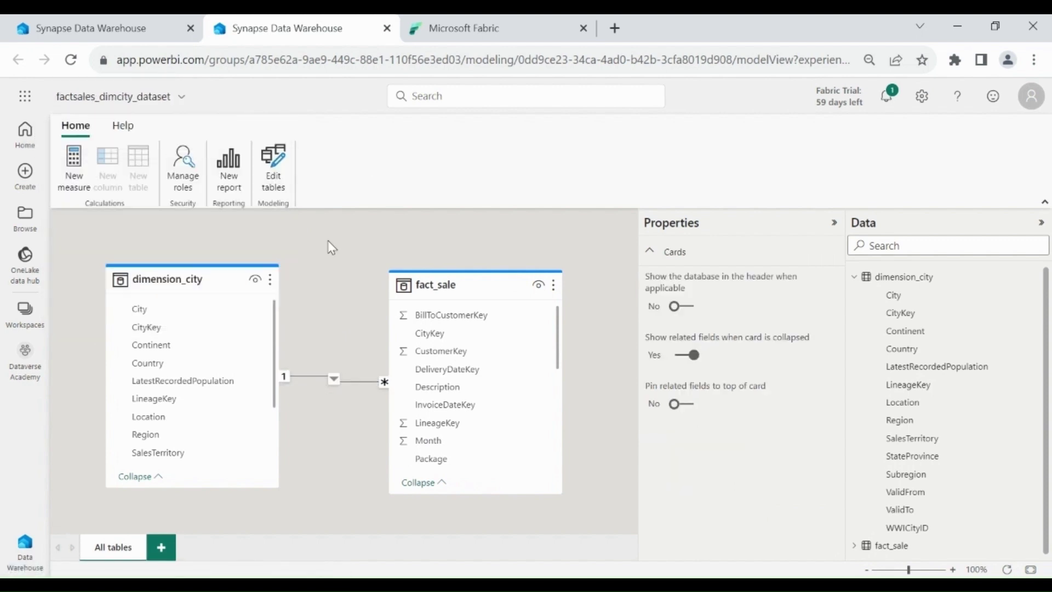
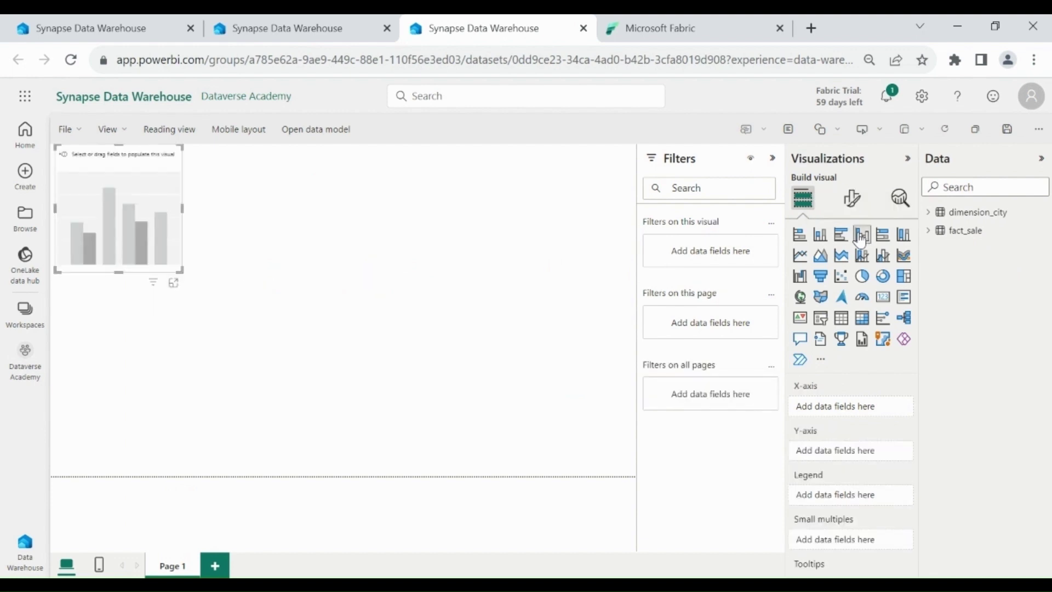
Step: Populate the empty clustered column chart with dimension_city SalesTerritory on the X-axis and fact_sale Profit on the Y-axis
click(928, 214)
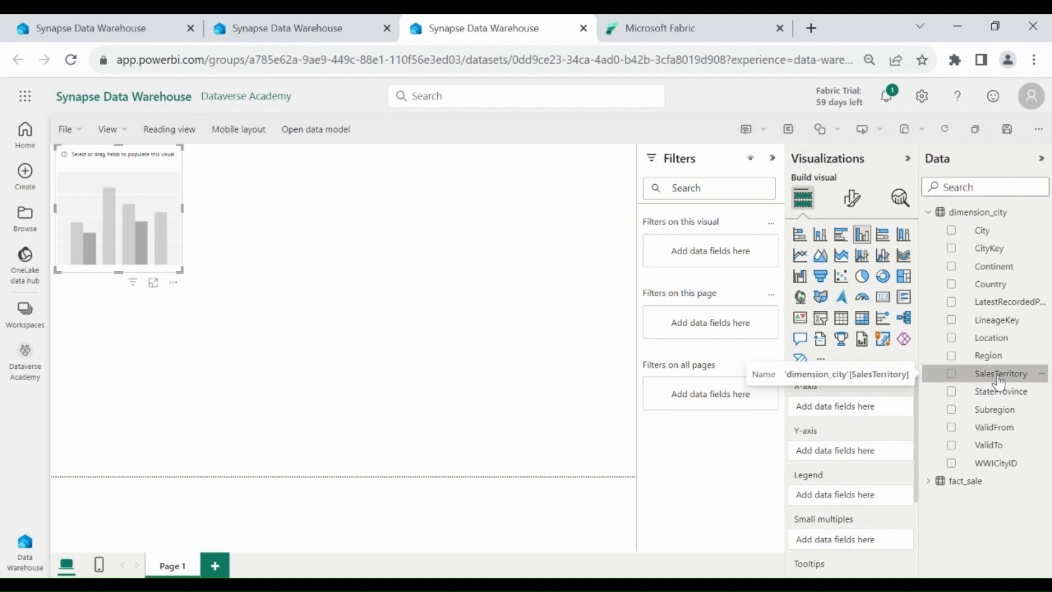
drag(1002, 380, 860, 409)
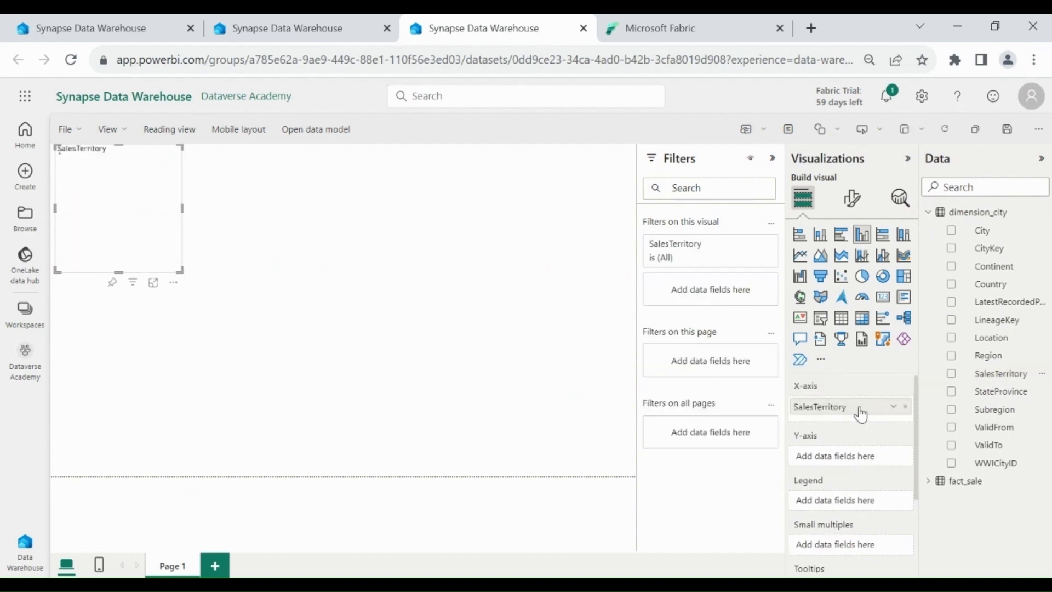
click(928, 481)
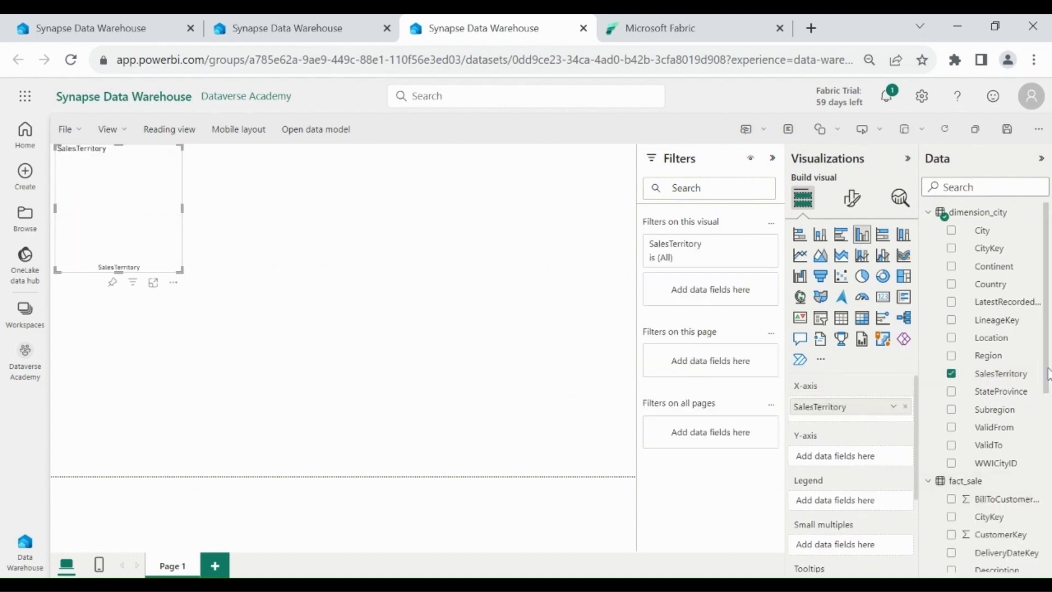
scroll(995, 459, down, 5)
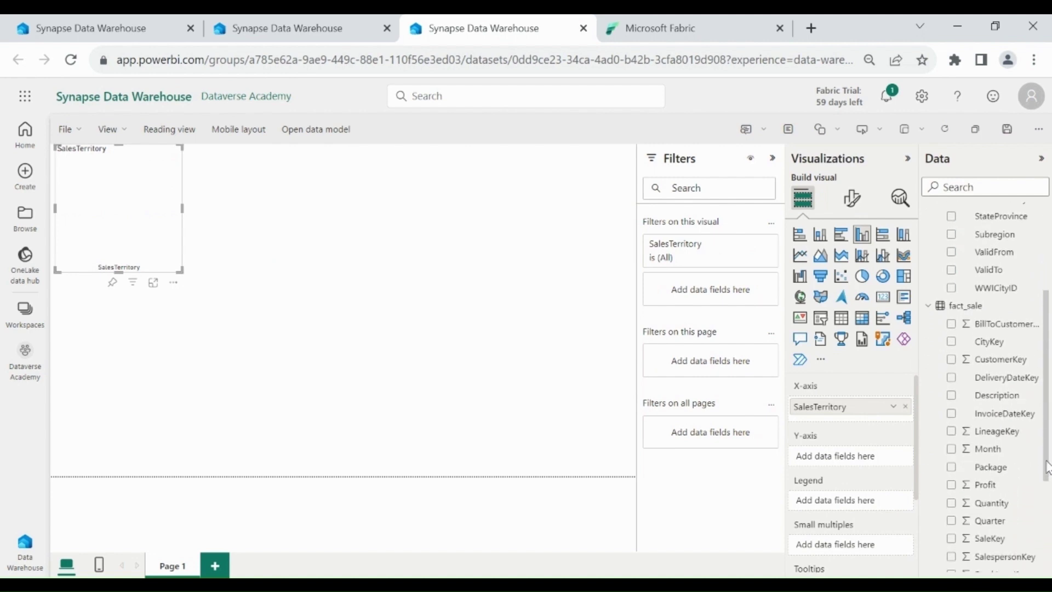
drag(995, 459, 874, 462)
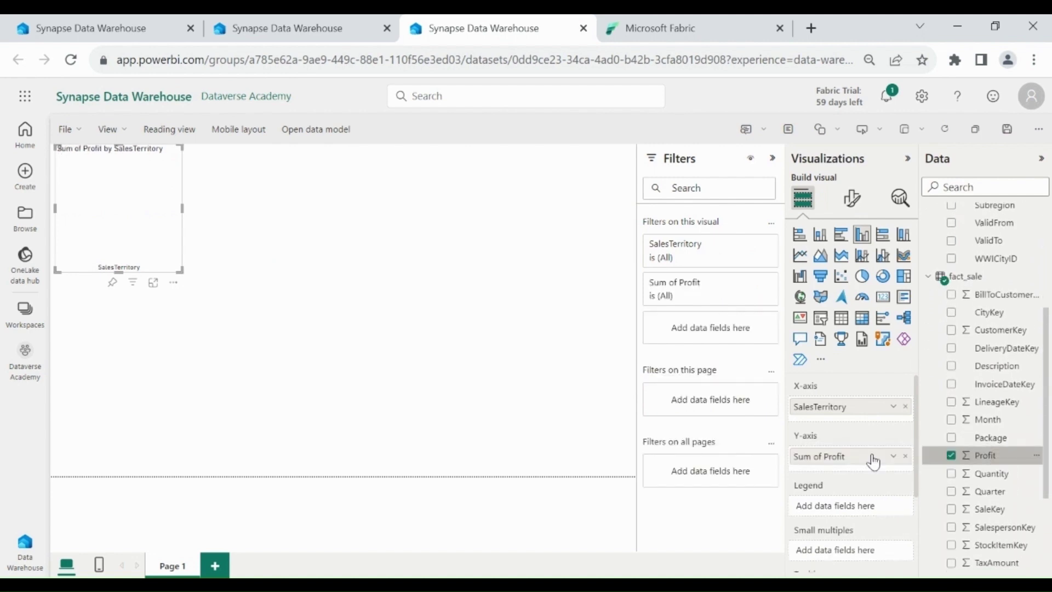
click(178, 340)
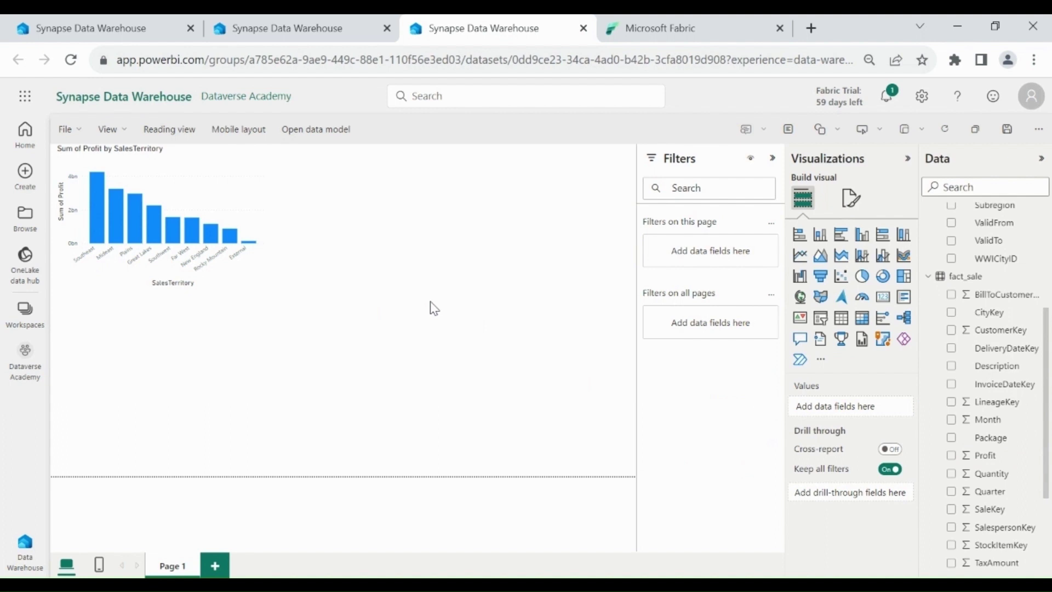
Step: Add an Azure map visual below the column chart with StateProvince as location and Profit as bubble size, and enlarge it
click(842, 298)
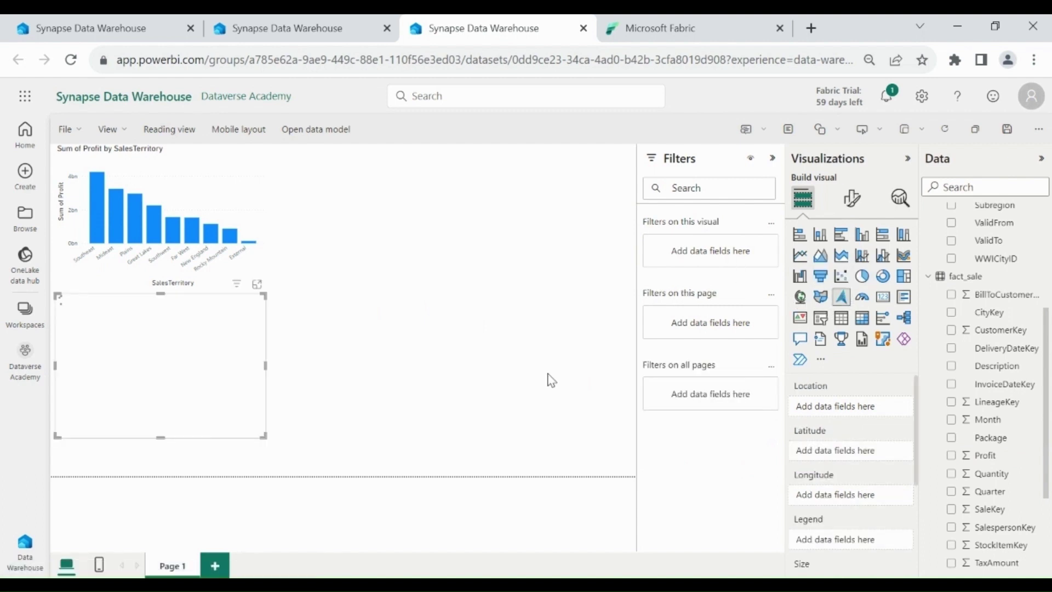
scroll(992, 329, up, 3)
drag(1000, 343, 857, 411)
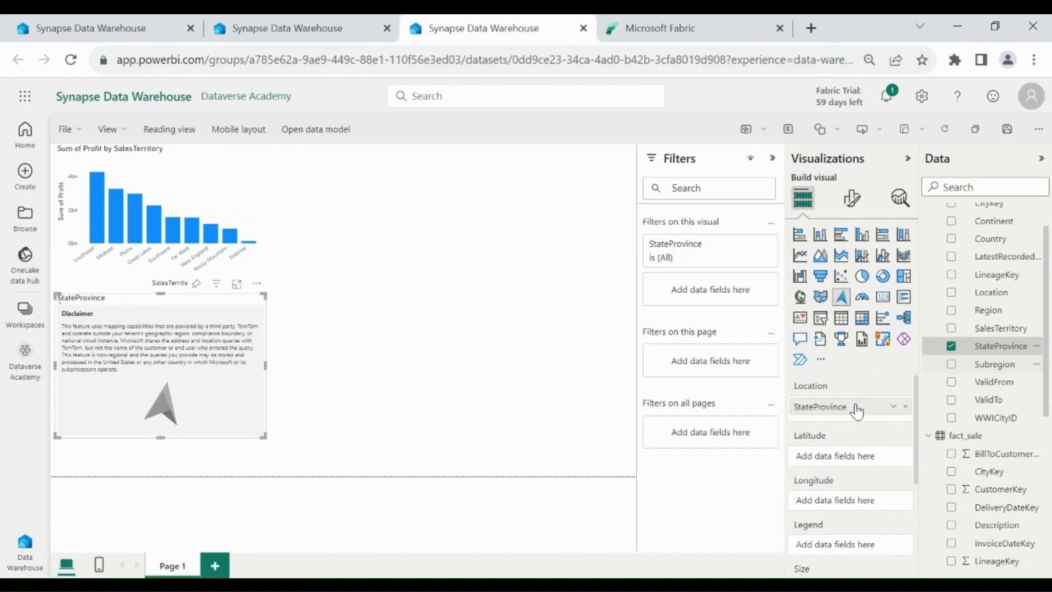
scroll(1020, 384, down, 3)
drag(985, 464, 852, 528)
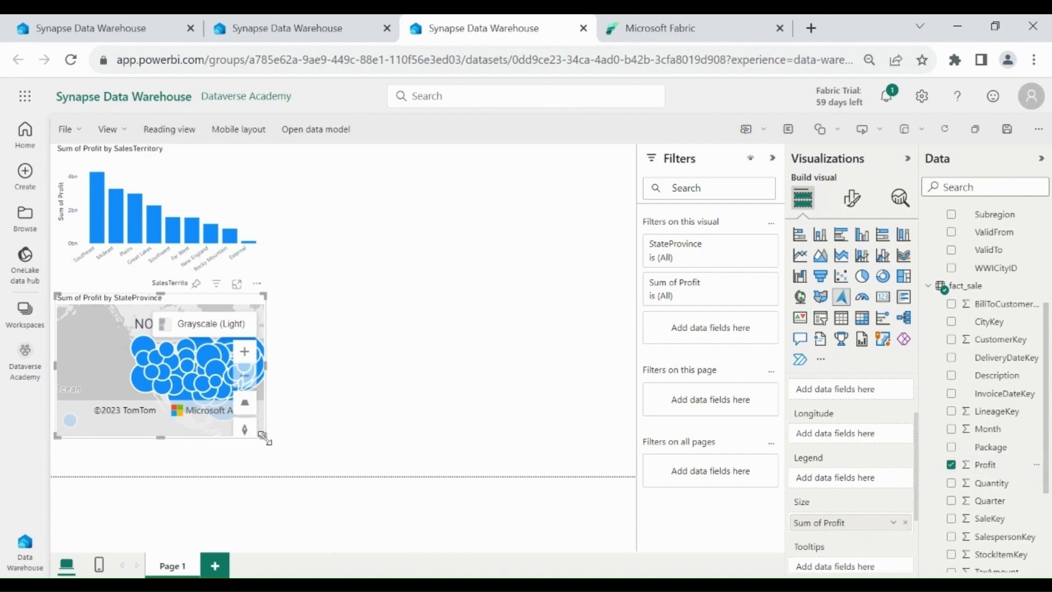
drag(303, 472, 322, 465)
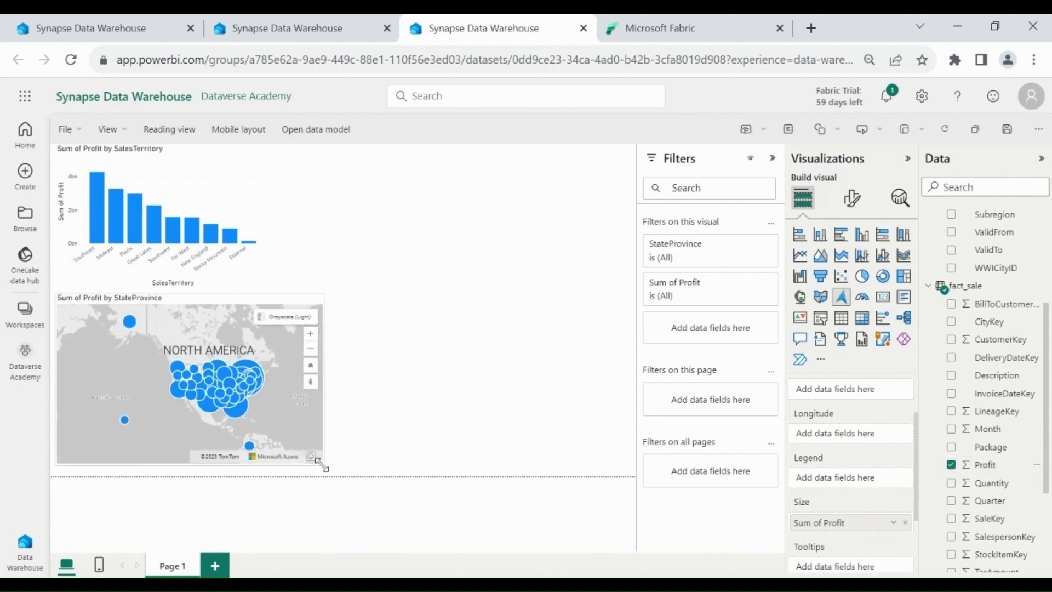
click(382, 409)
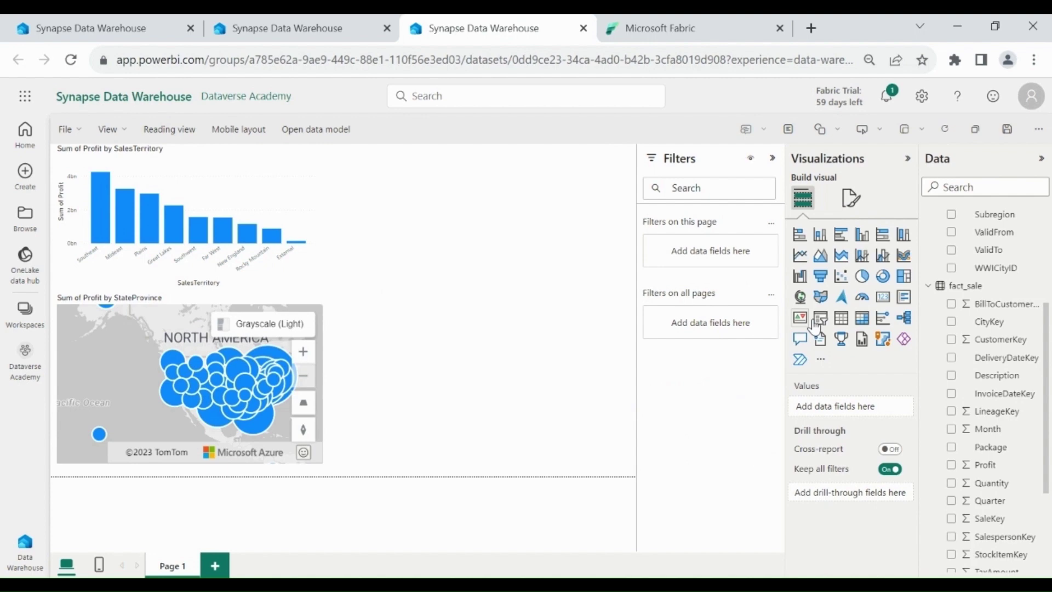
Step: Add a table visual beside the chart and map with columns InvoiceDateKey, City, StateProvince, Profit and TaxAmount
click(842, 318)
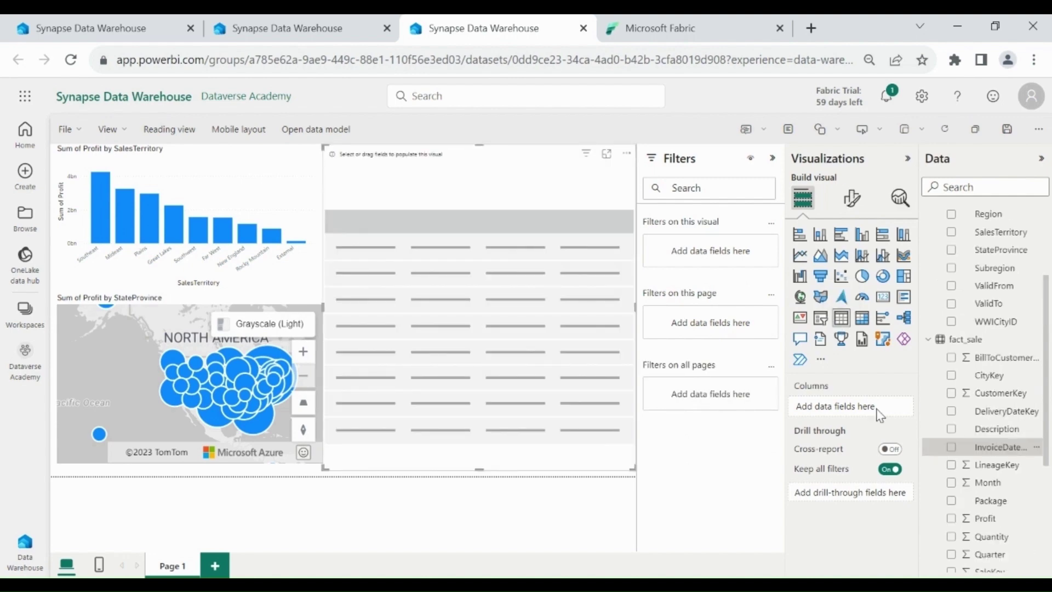
drag(879, 415, 853, 426)
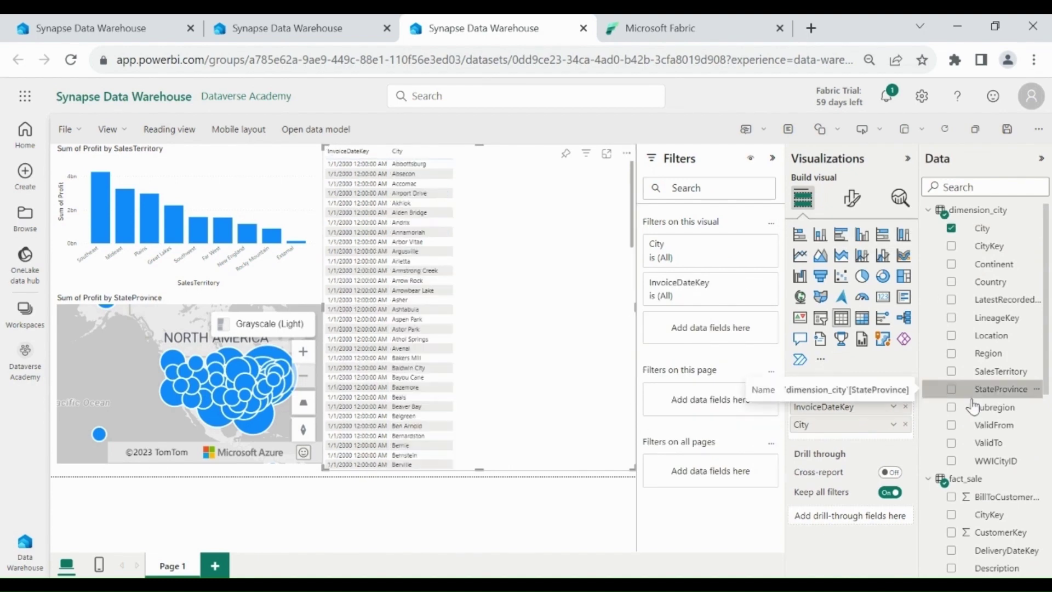
drag(974, 402, 851, 437)
scroll(992, 417, down, 5)
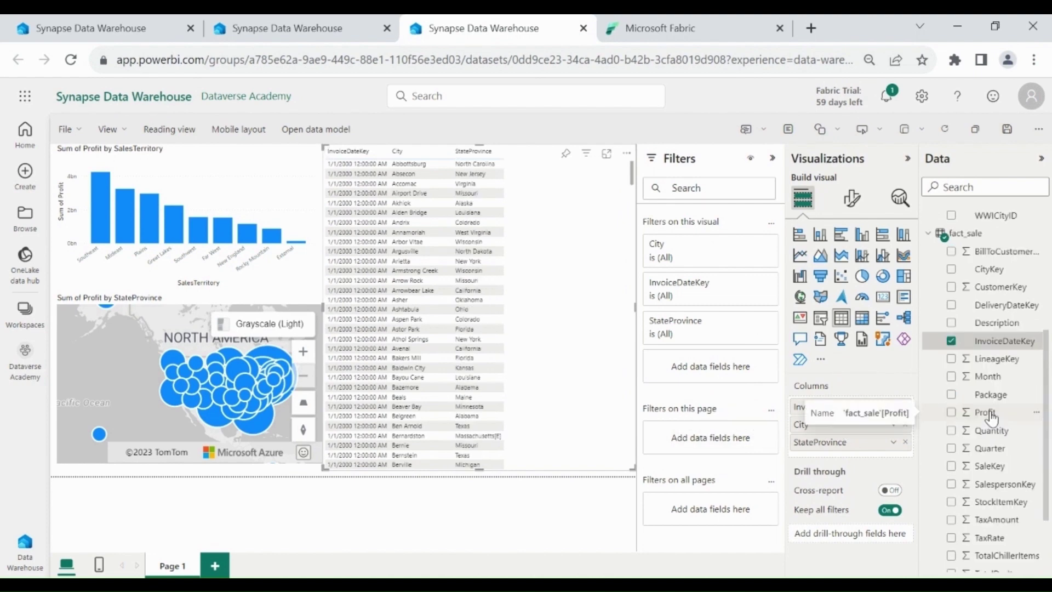
drag(992, 418, 865, 457)
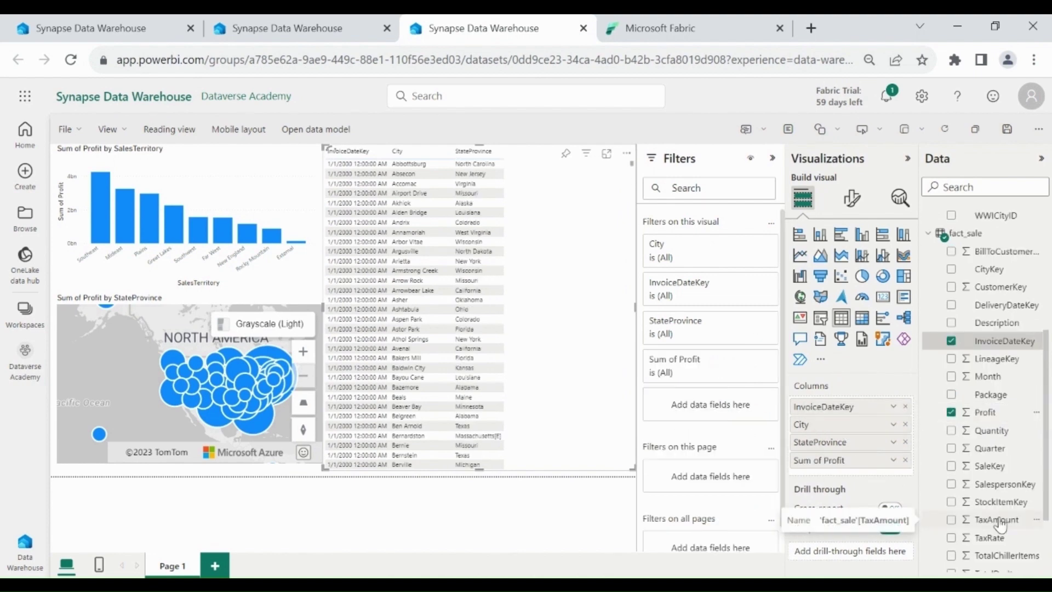
drag(998, 521, 871, 472)
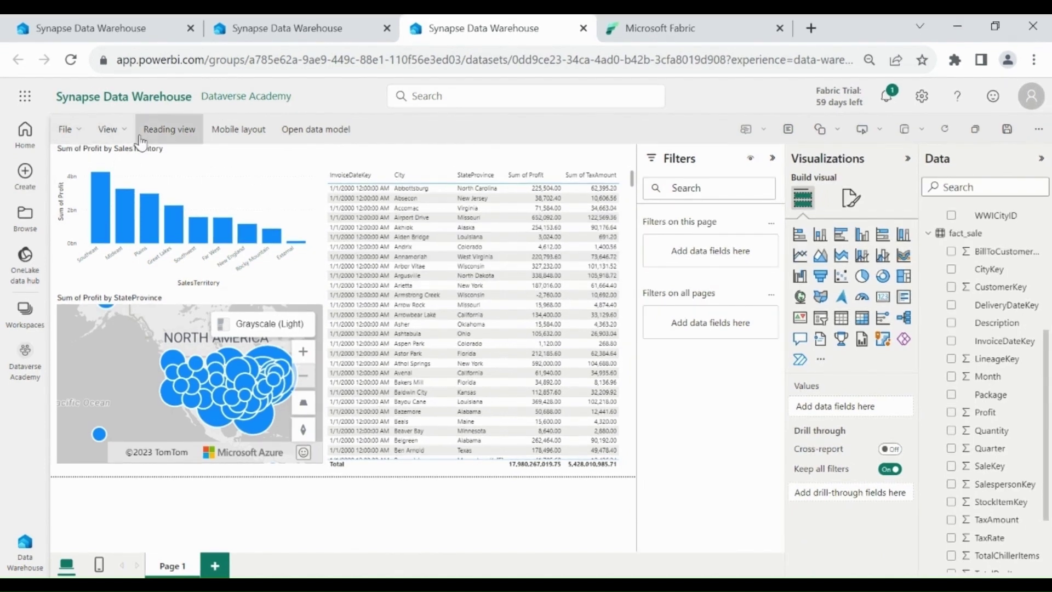
Step: Save the report as Profit and Sales Report in the Dataverse Academy workspace
click(80, 134)
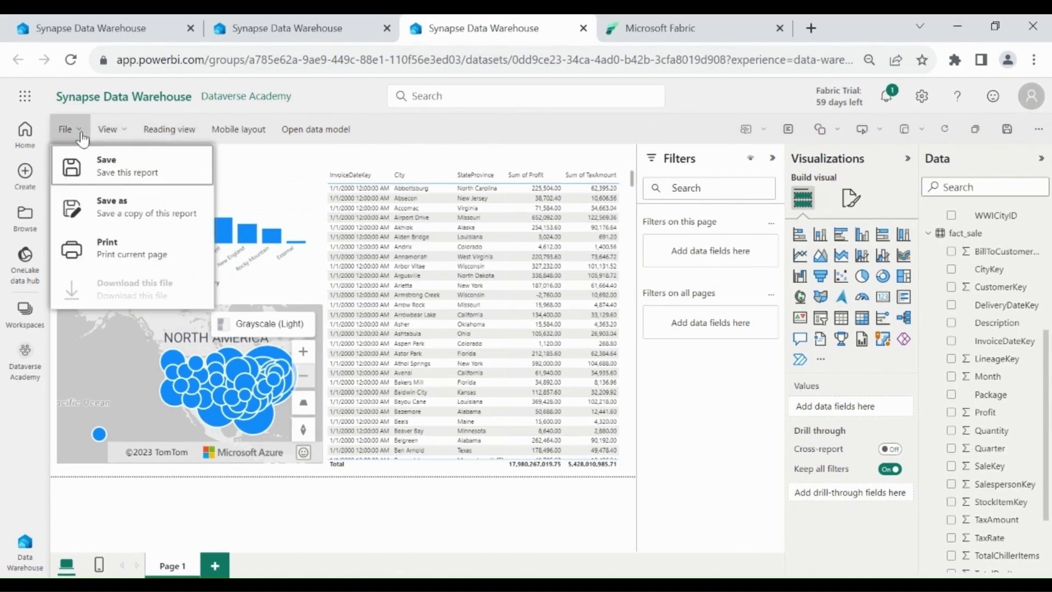
click(104, 165)
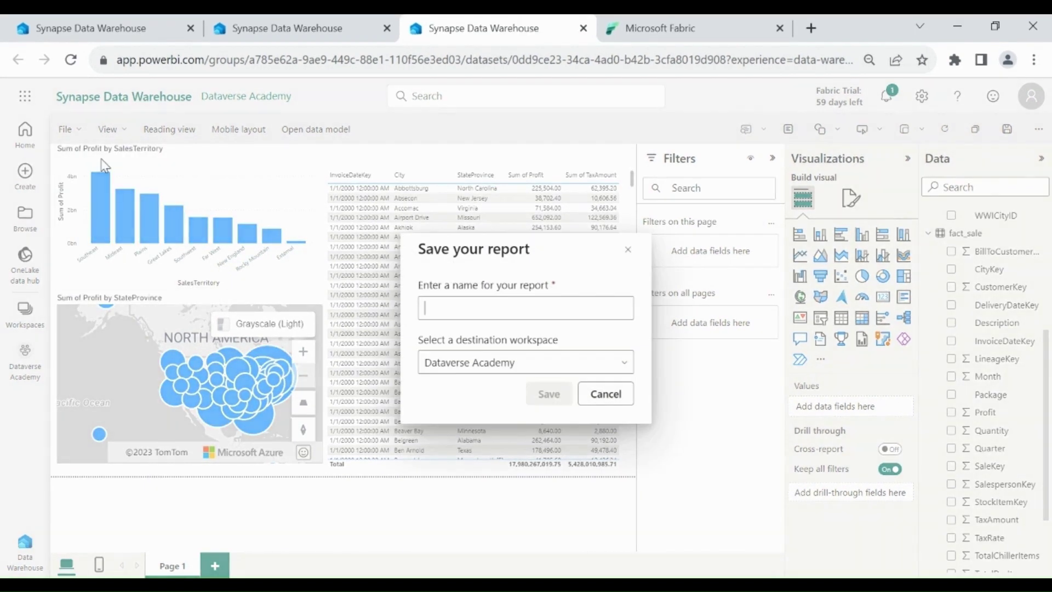
click(477, 311)
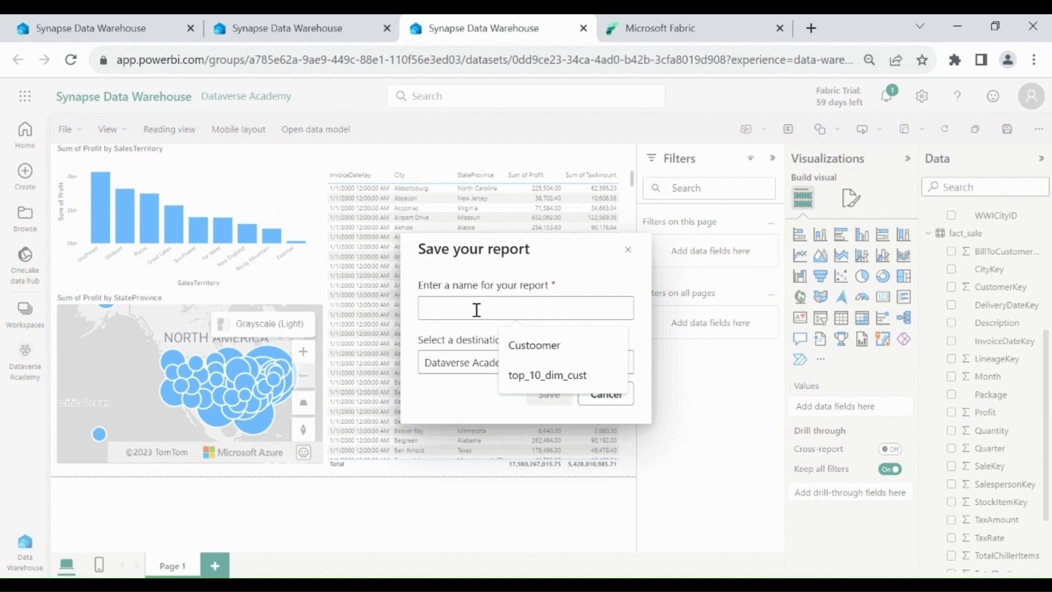
text(Profit and Sales Report)
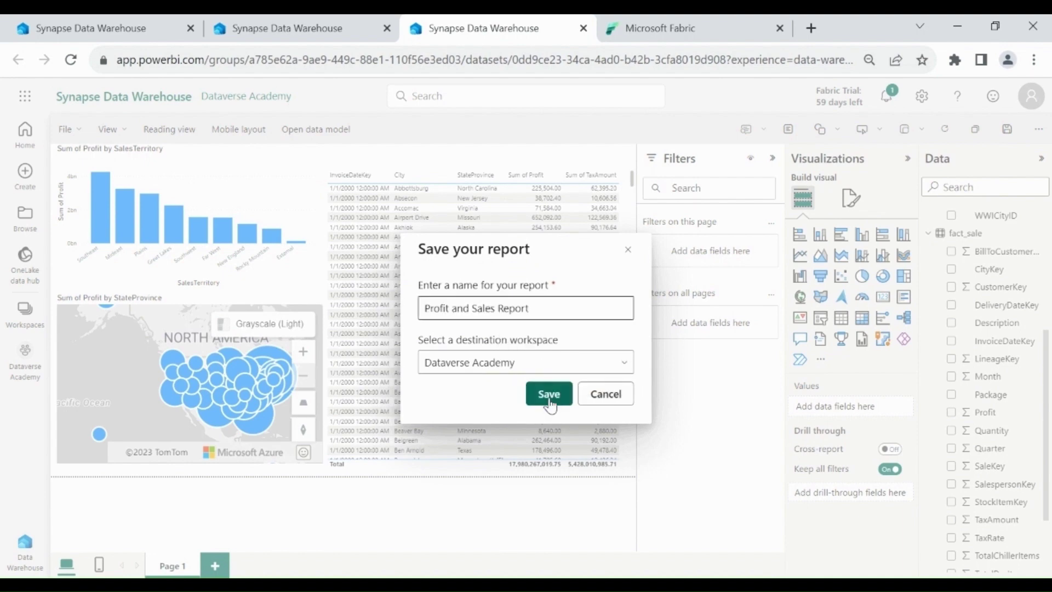
click(549, 394)
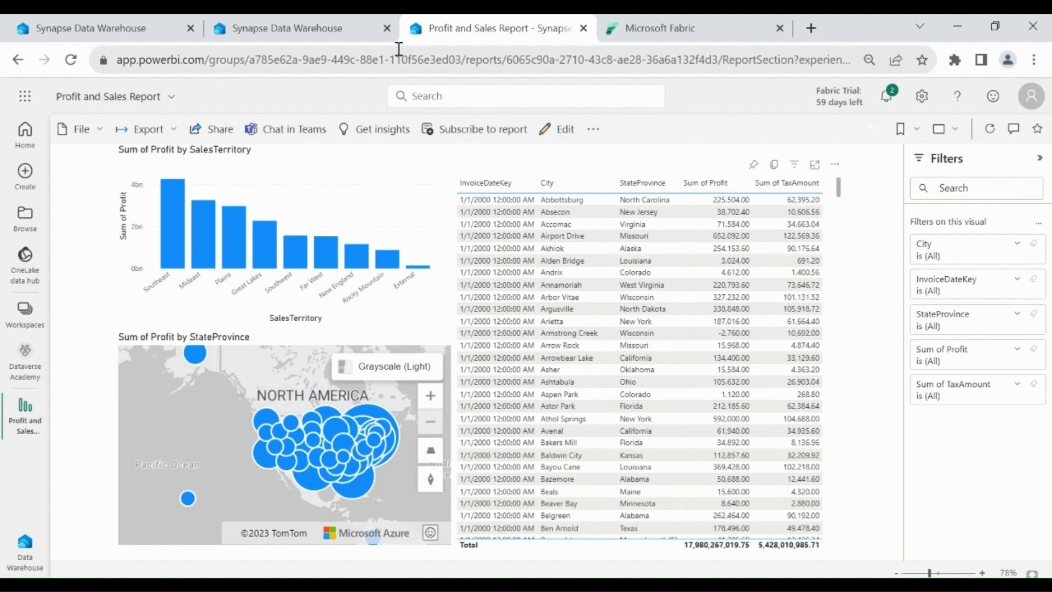
Step: Close the browser pages of the saved report and the data model, and return to the Dataverse Academy workspace
click(584, 28)
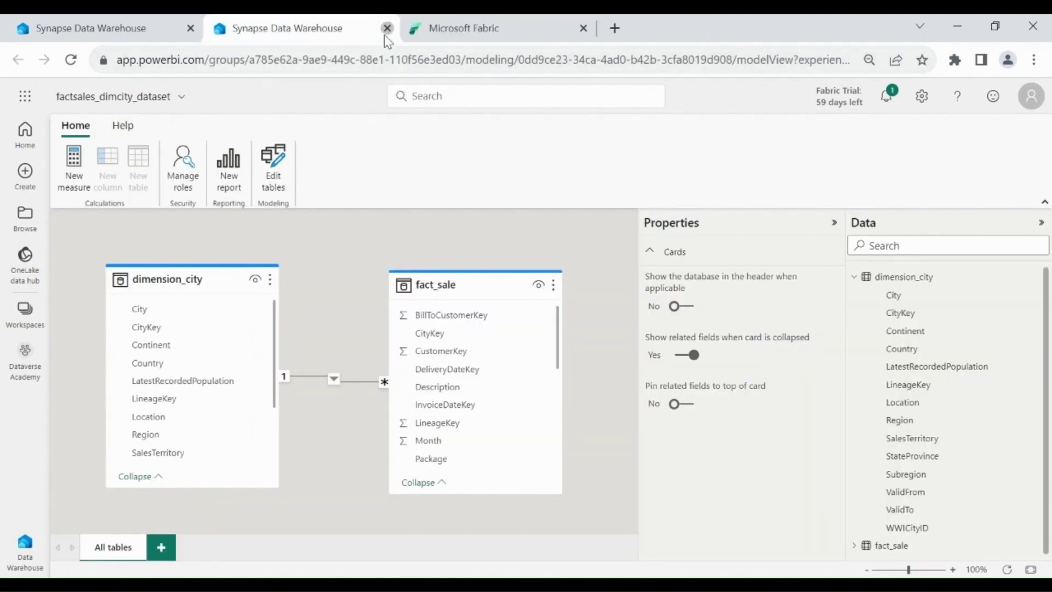
click(387, 28)
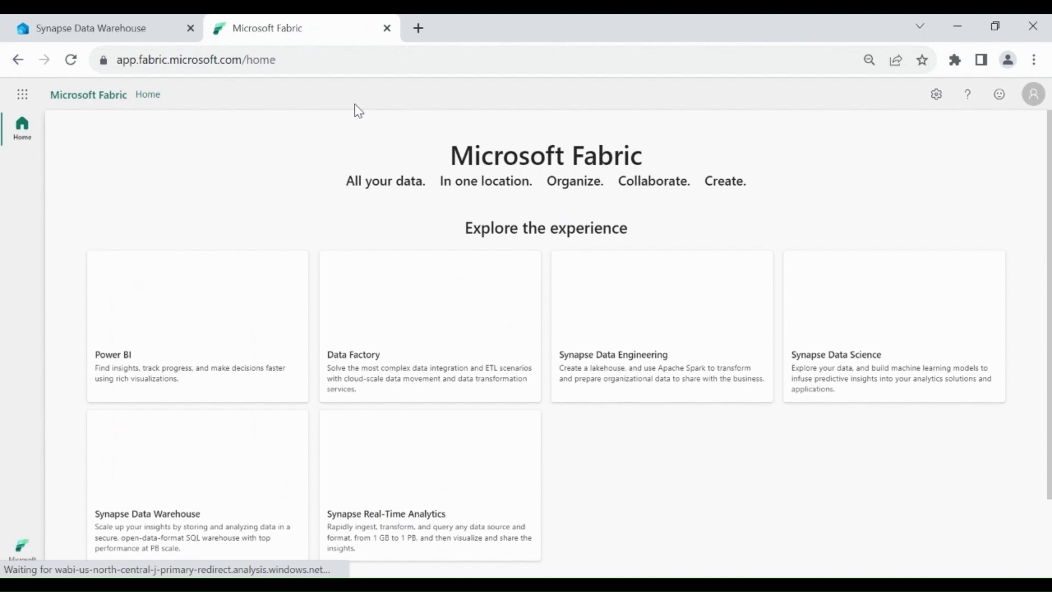
key(ctrl+shift+Tab)
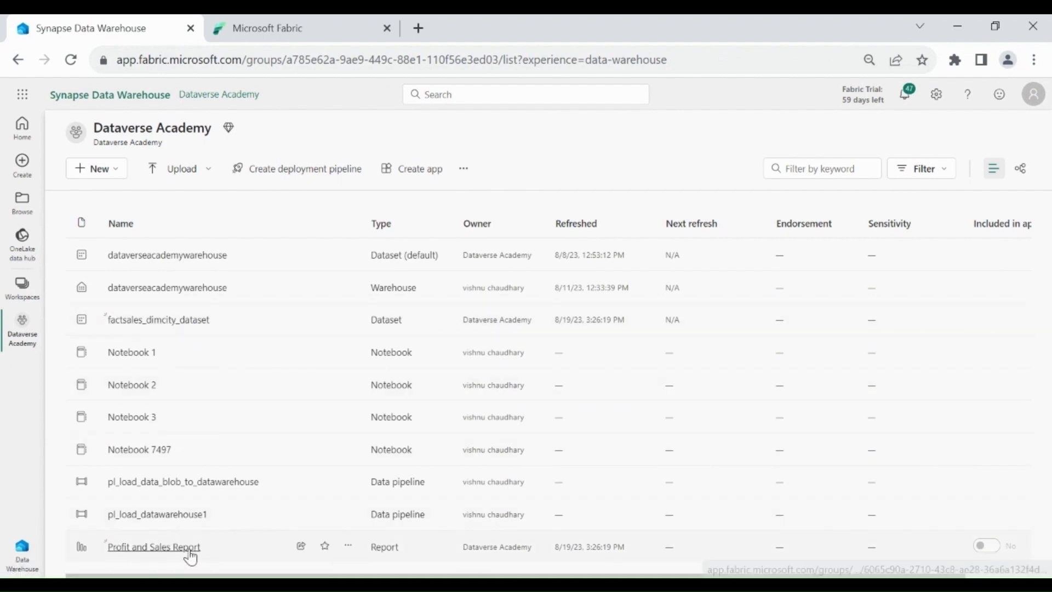
Step: Open factsales_dimcity_dataset from the workspace and view its data model
click(208, 322)
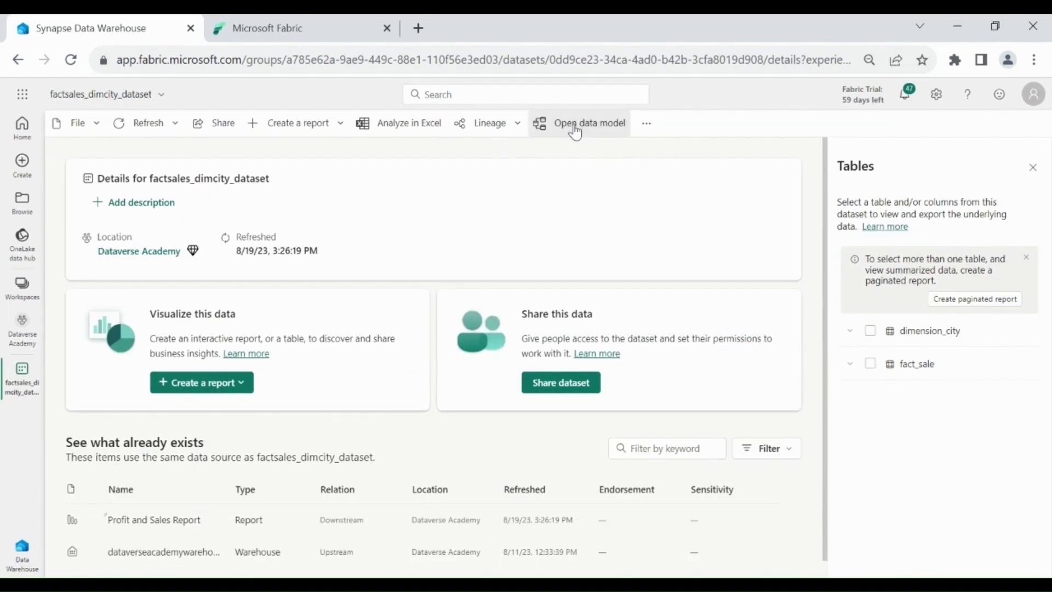
click(575, 132)
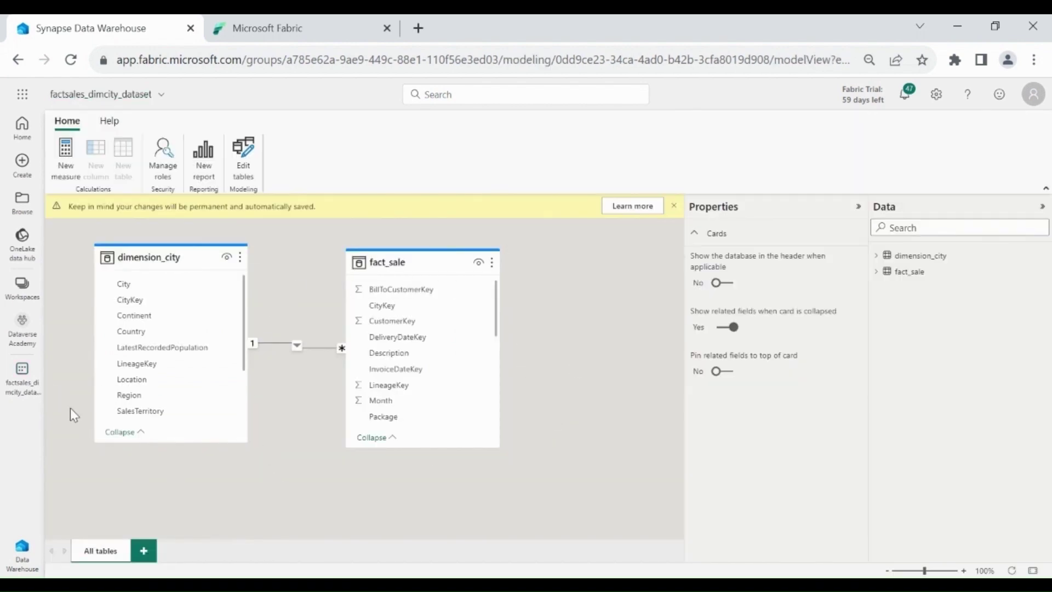
Step: Return to the Dataverse Academy workspace and open Profit and Sales Report for editing
click(25, 336)
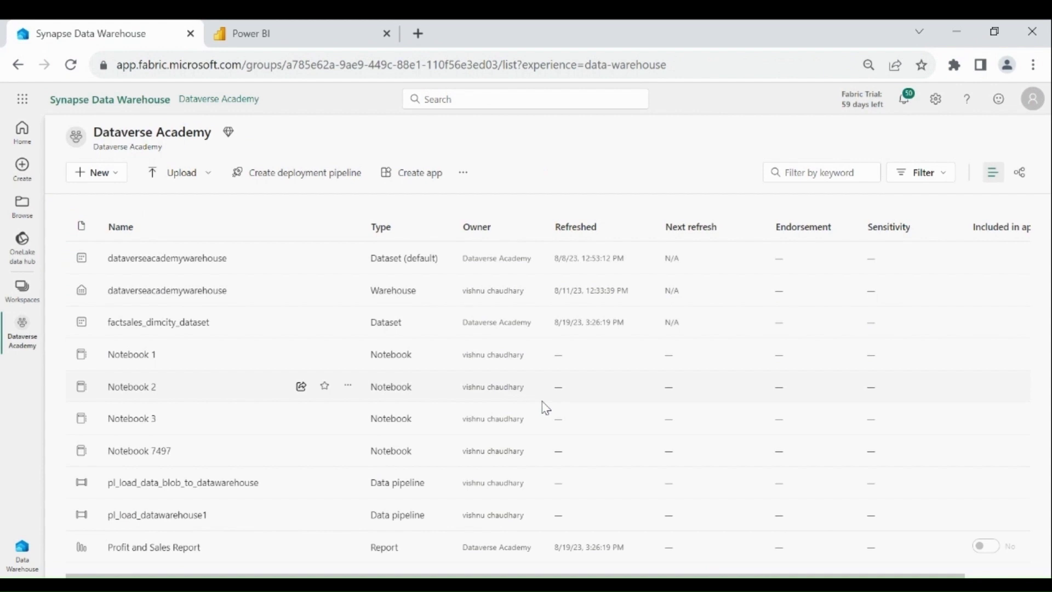
click(176, 549)
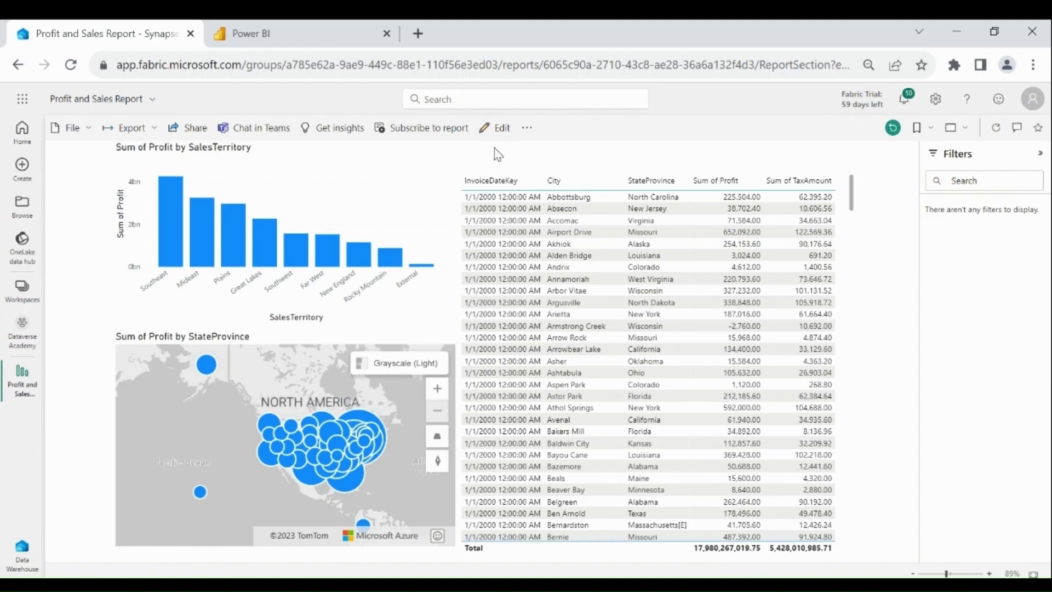
click(500, 137)
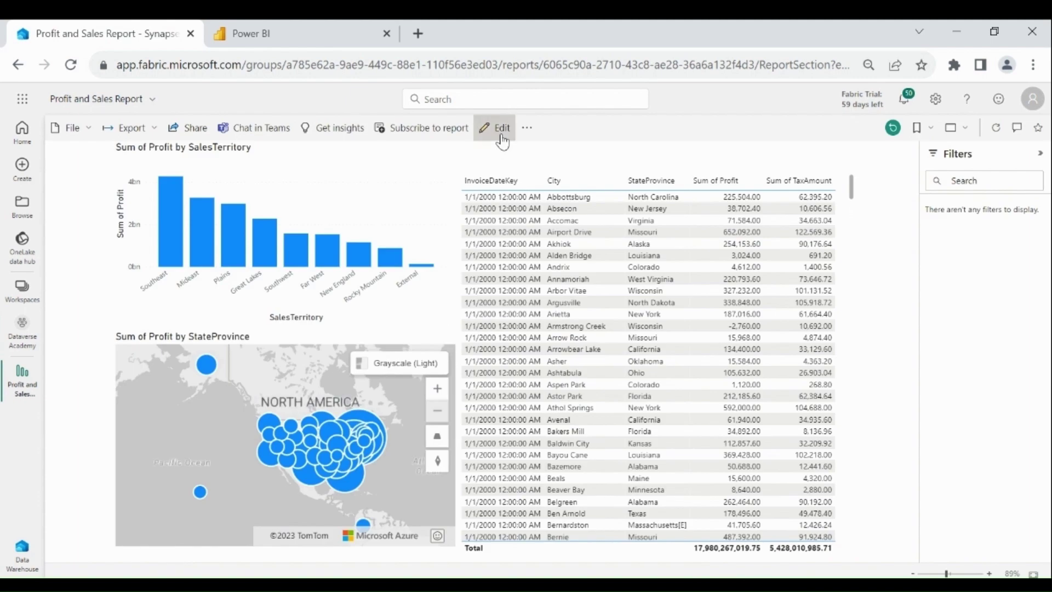